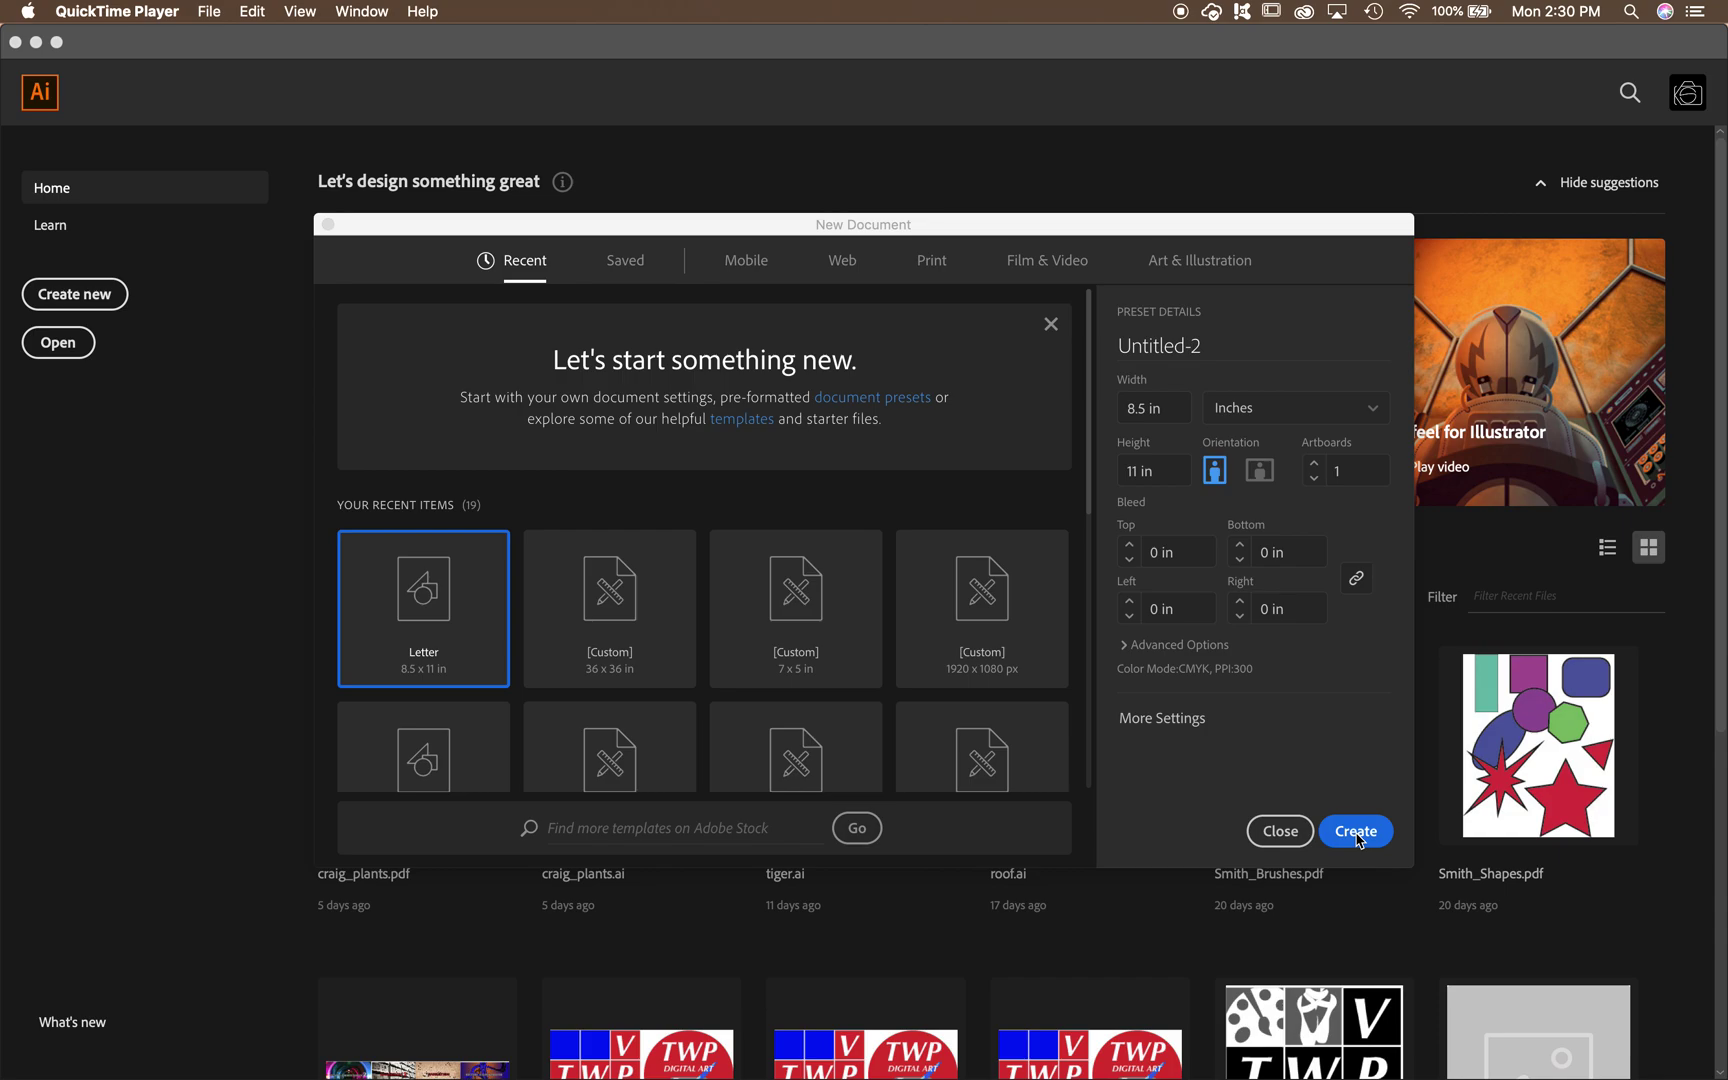
Create Untitled-2 from the Letter preset: 8.5 × 11 in, portrait, CMYK.
left_click(1359, 841)
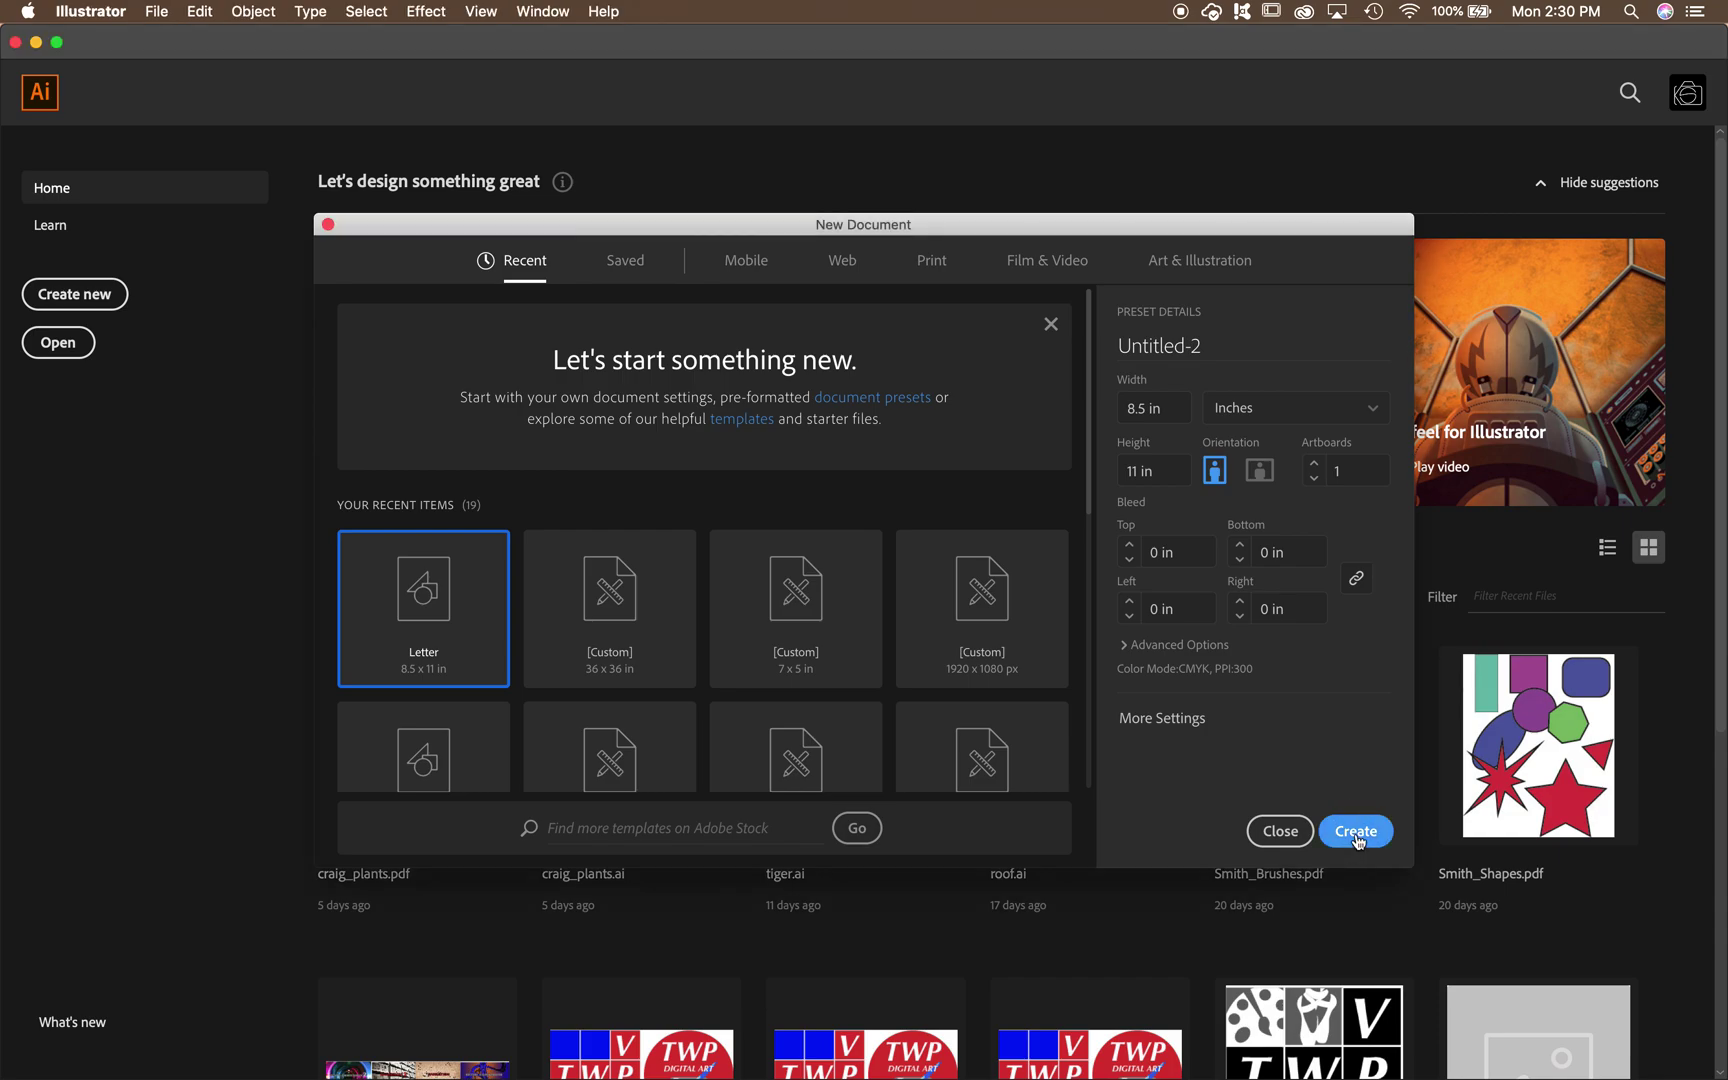
left_click(1357, 838)
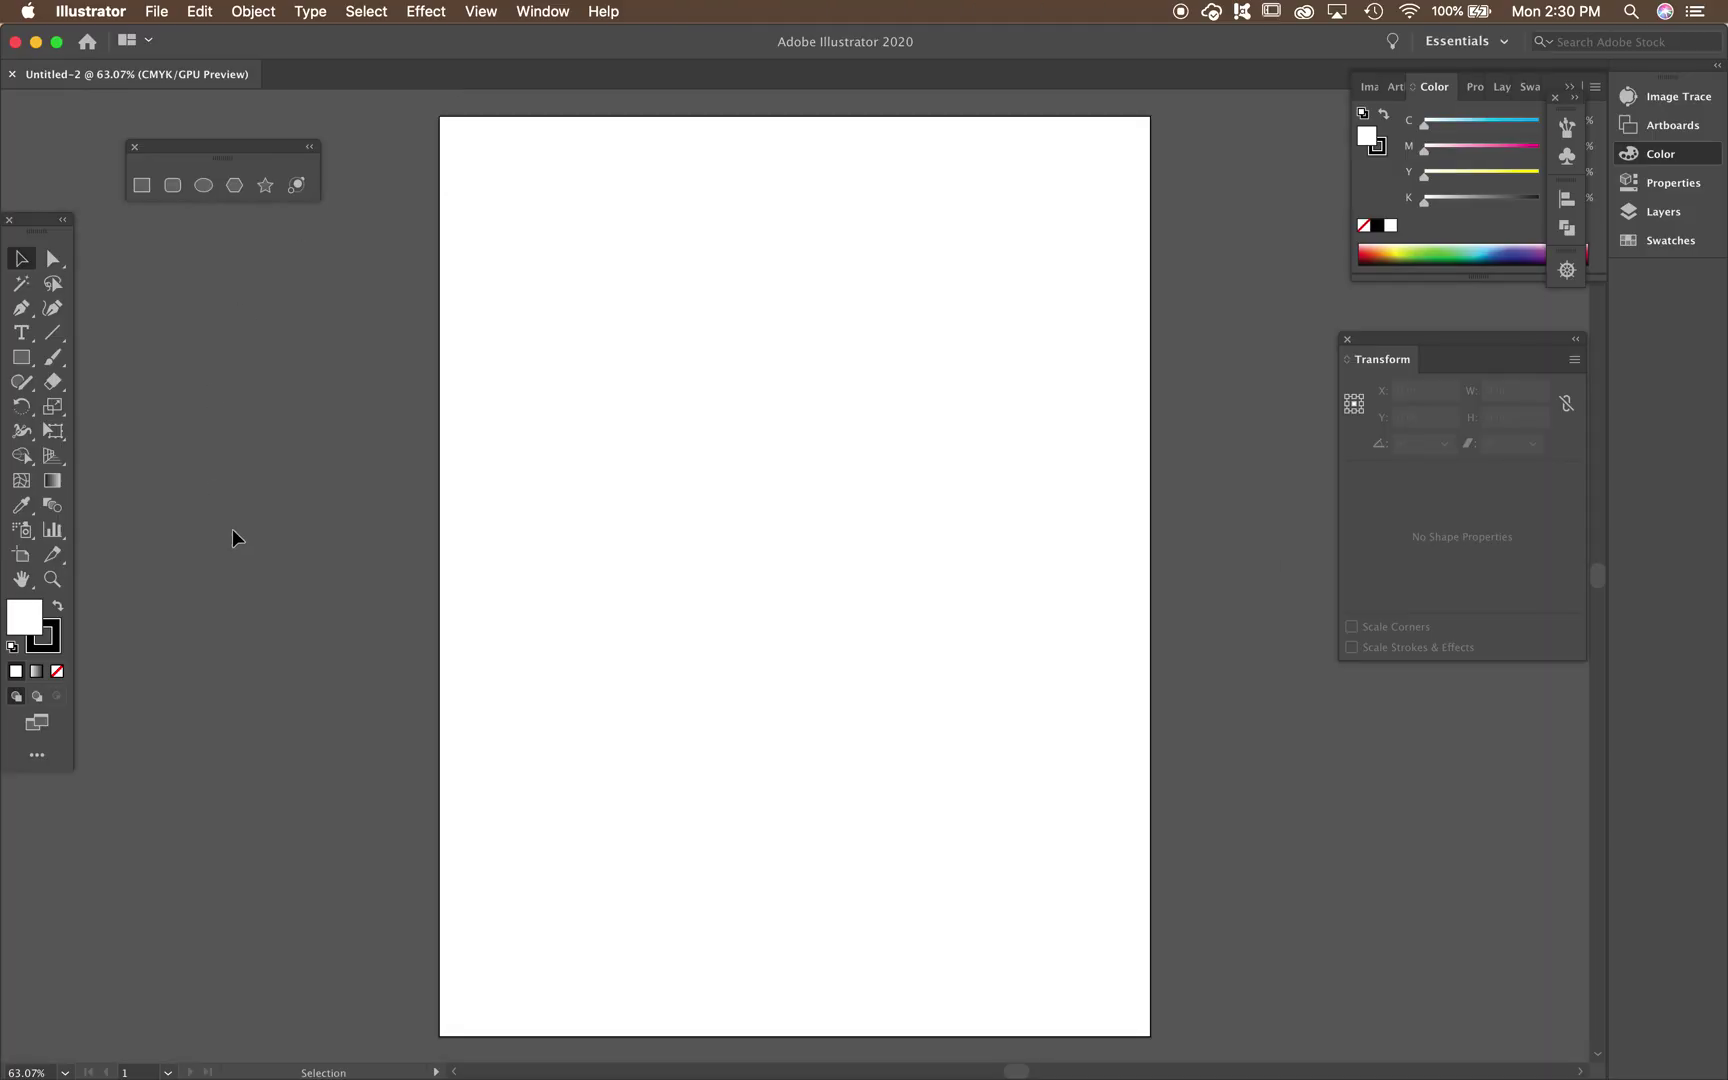
Place drawing_with_the_pen.jpg onto the artboard so it fills the 8.5 × 11 in page.
left_click(152, 11)
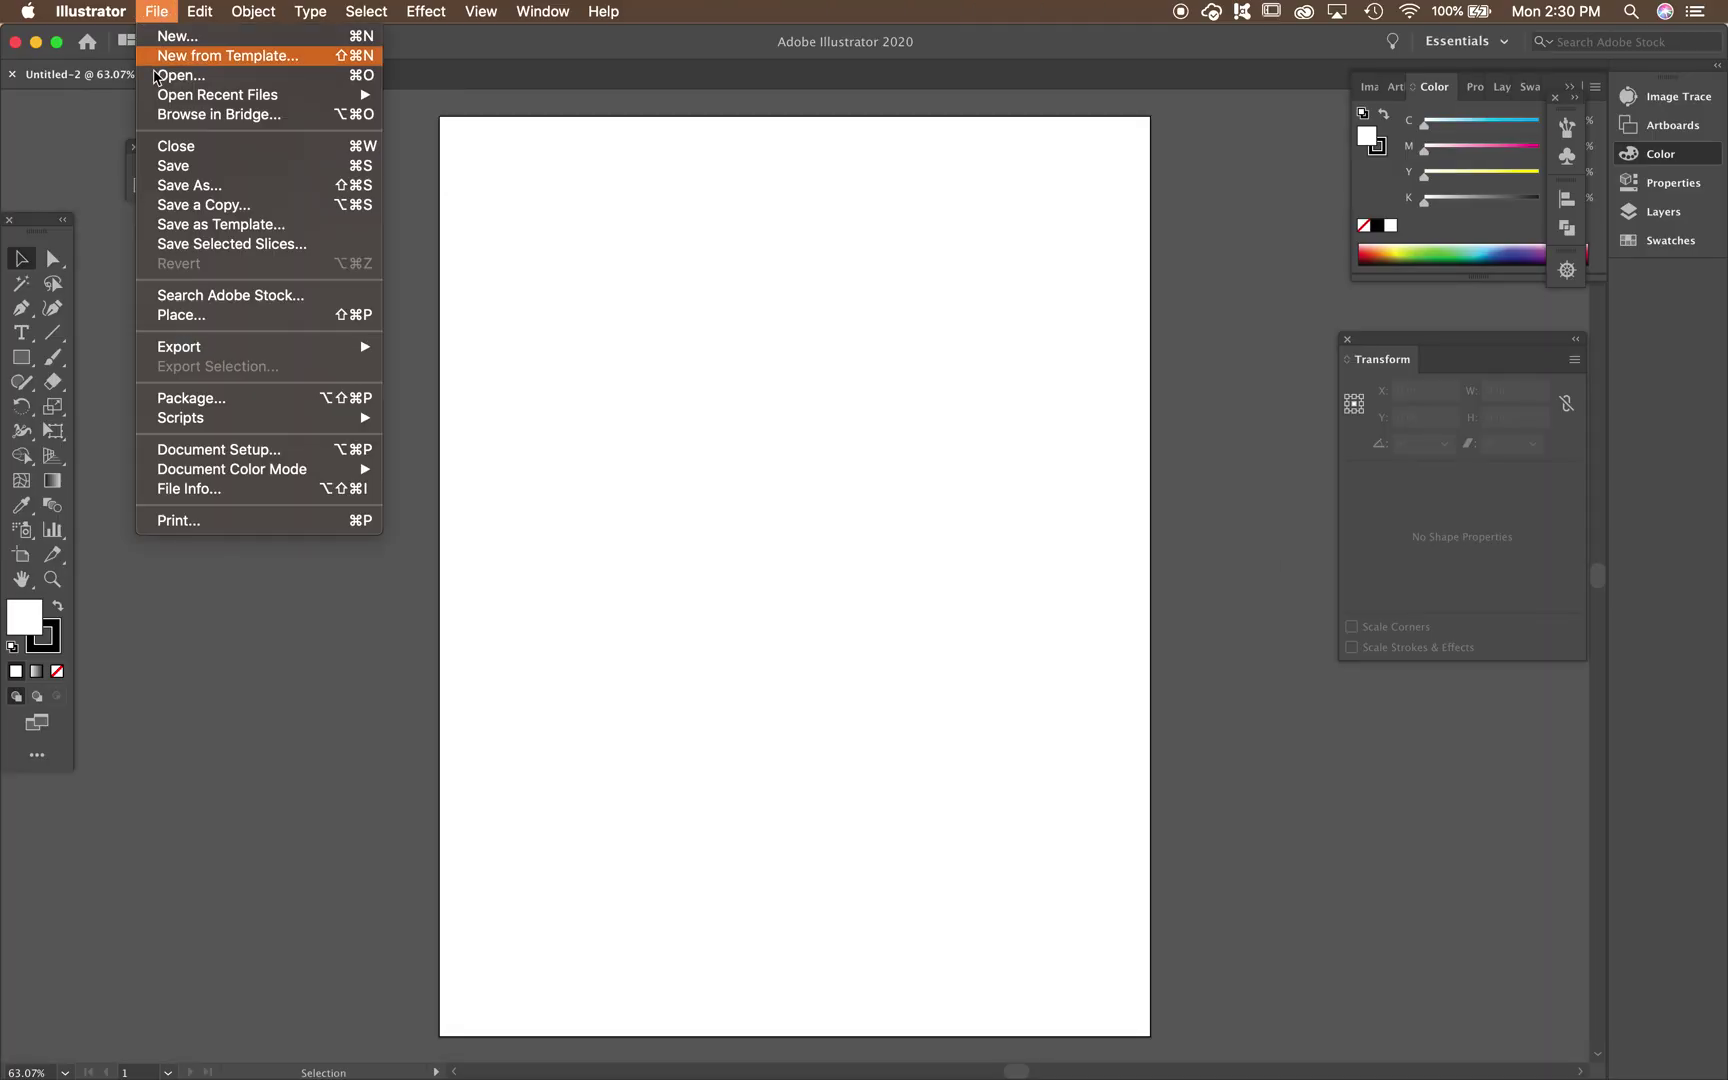
left_click(207, 320)
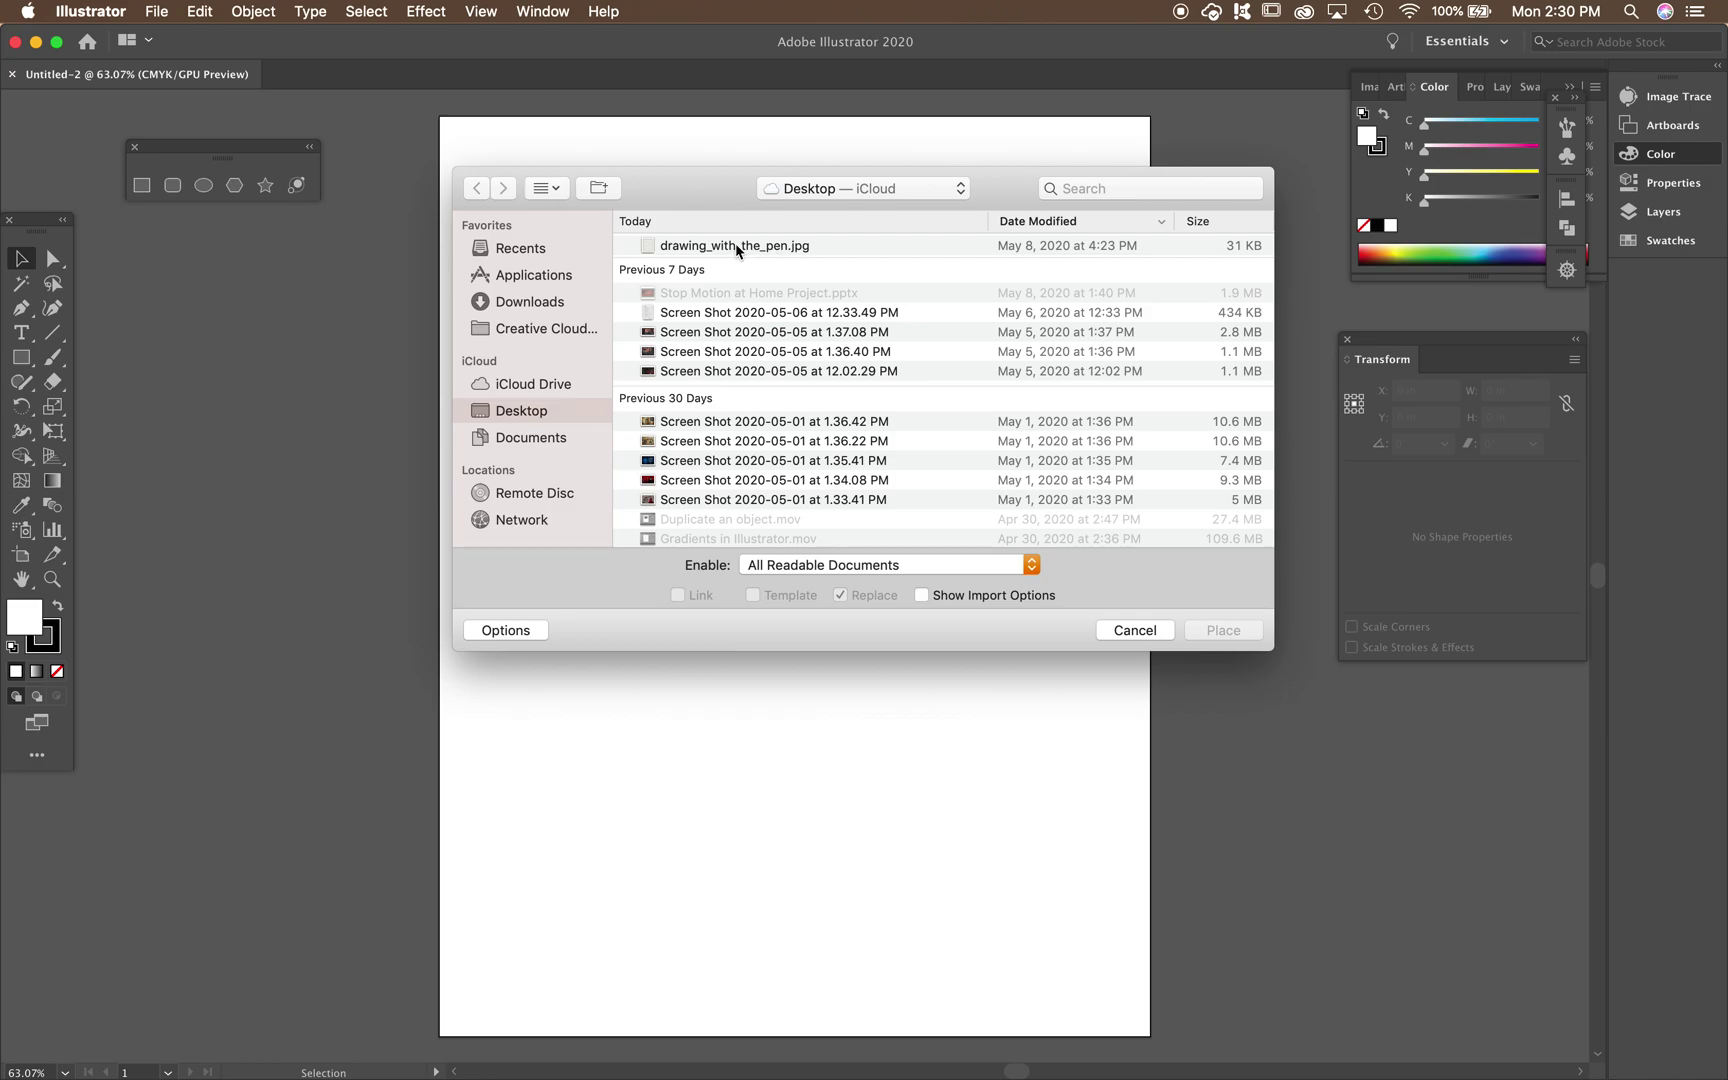
left_click(737, 250)
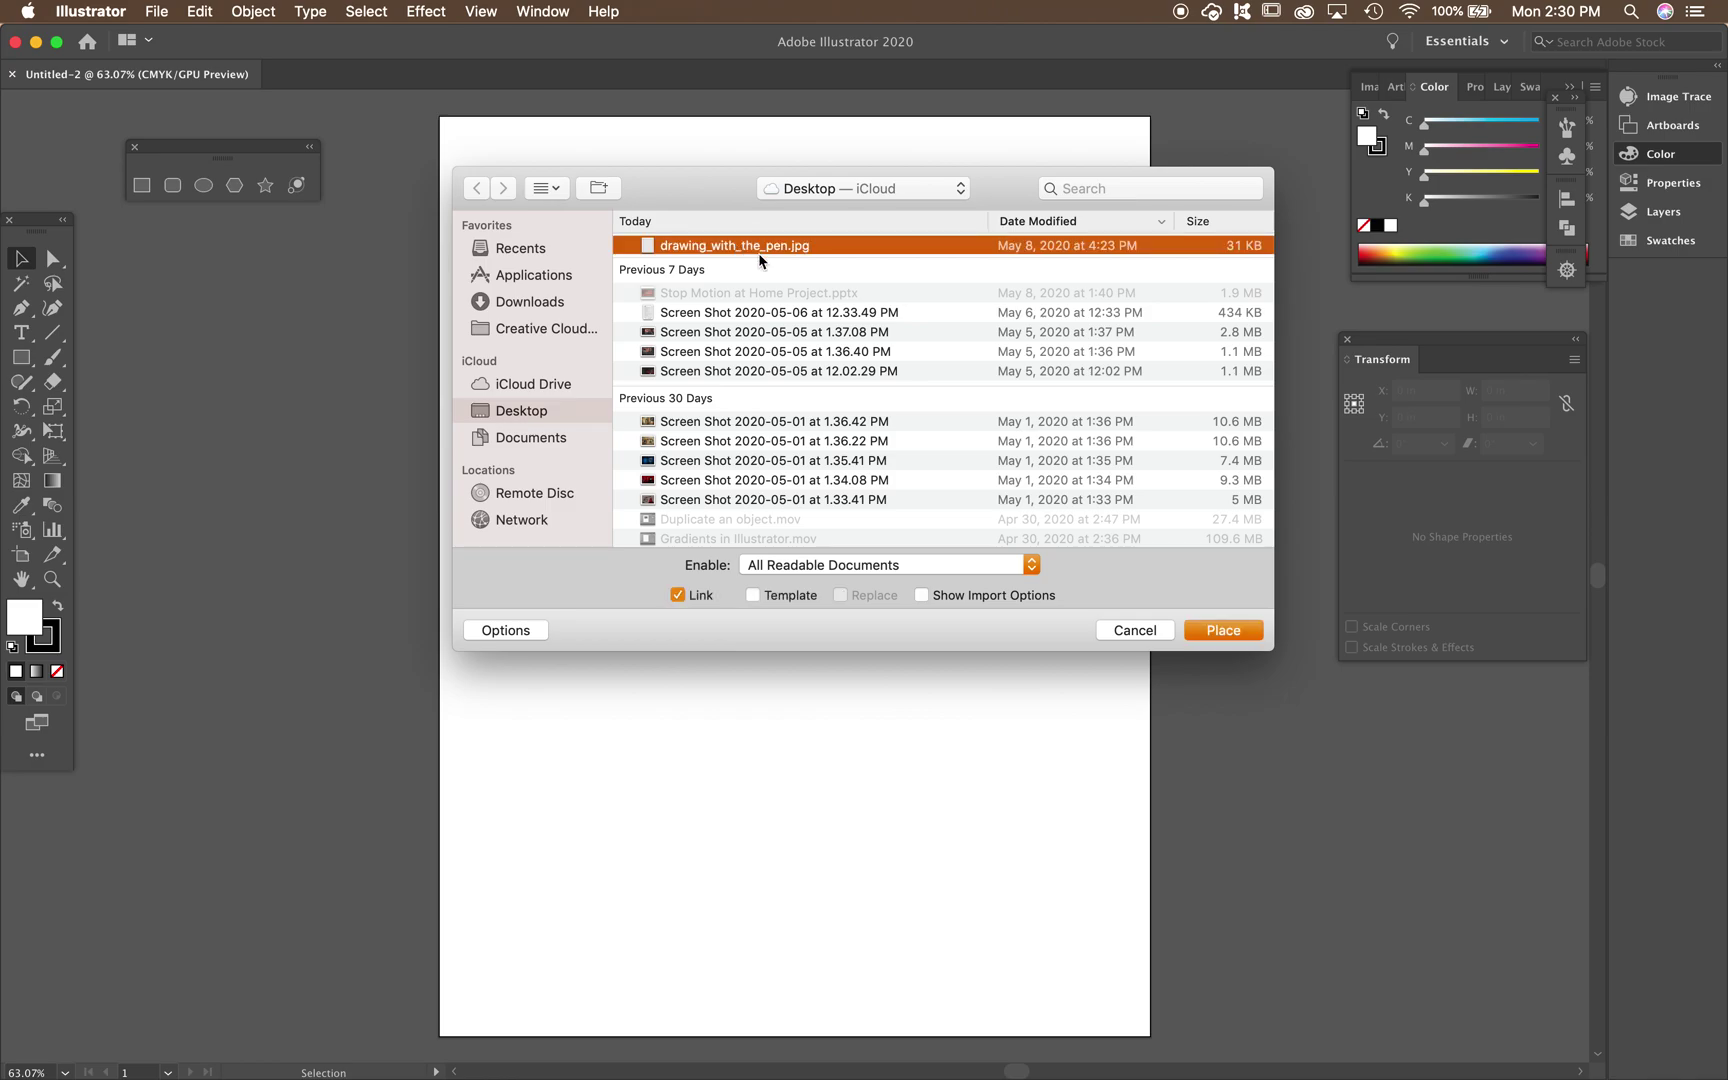
left_click(1223, 631)
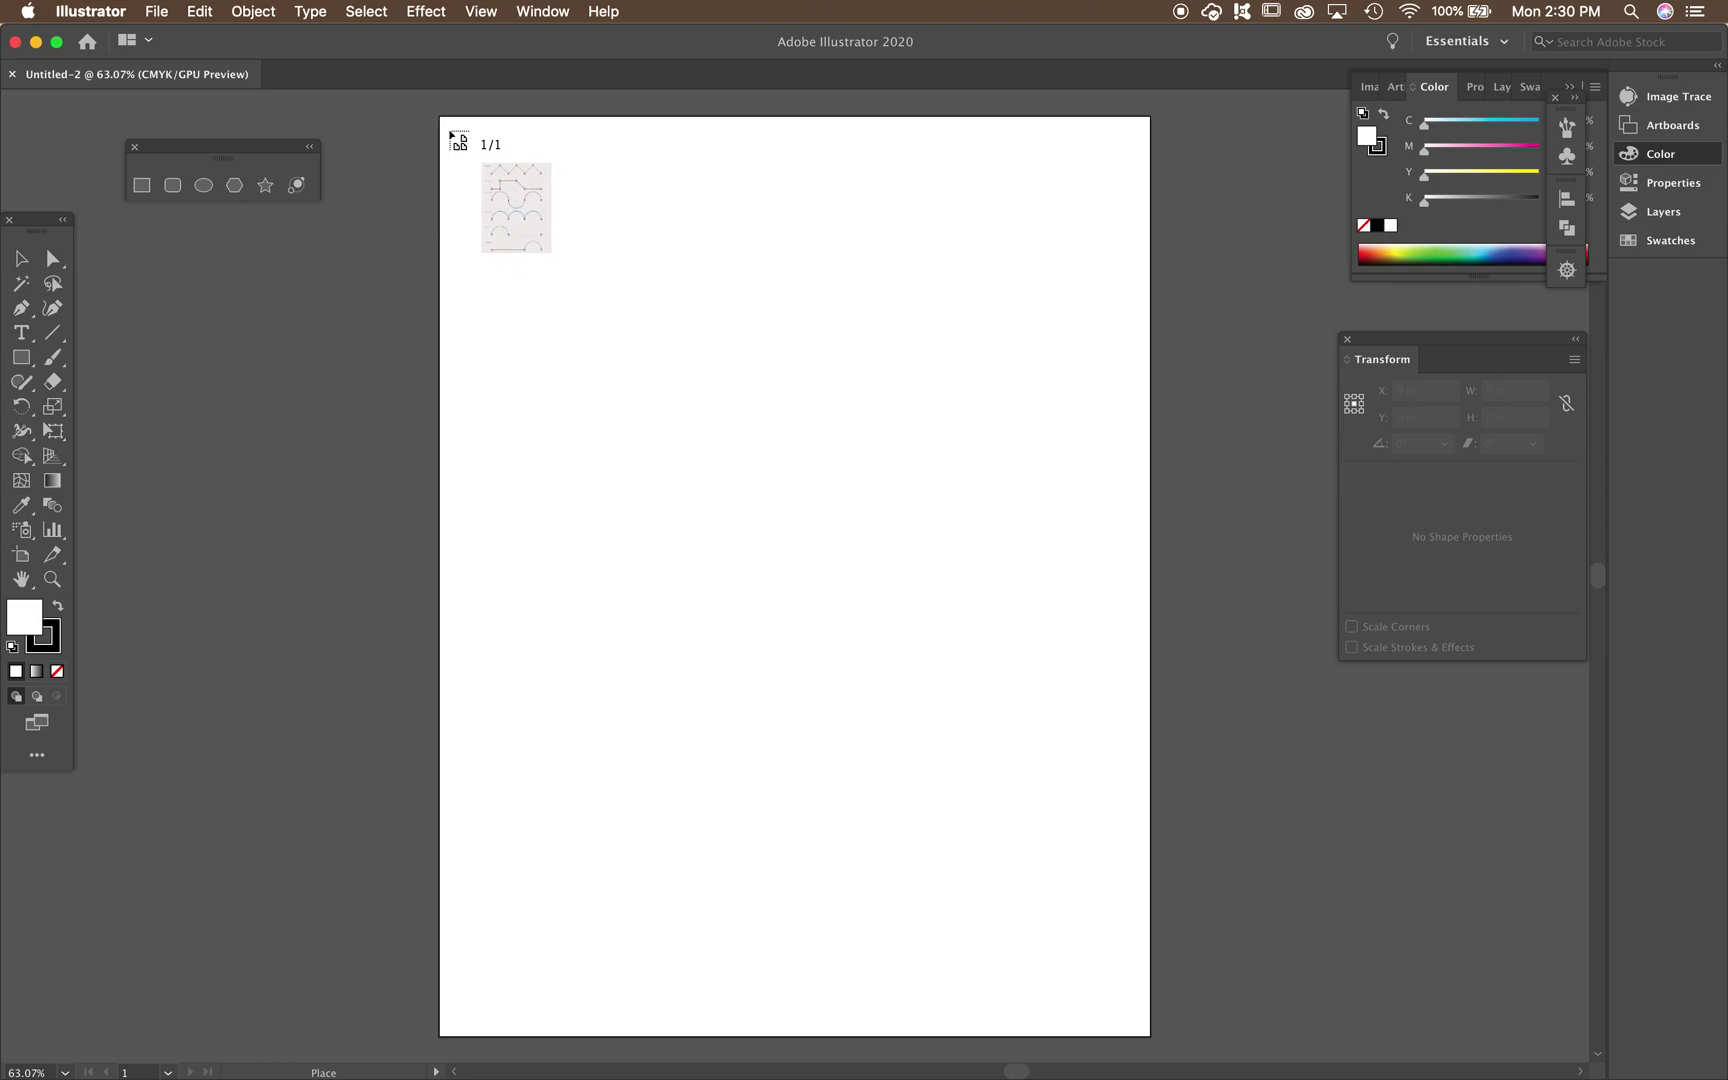
left_click(442, 120)
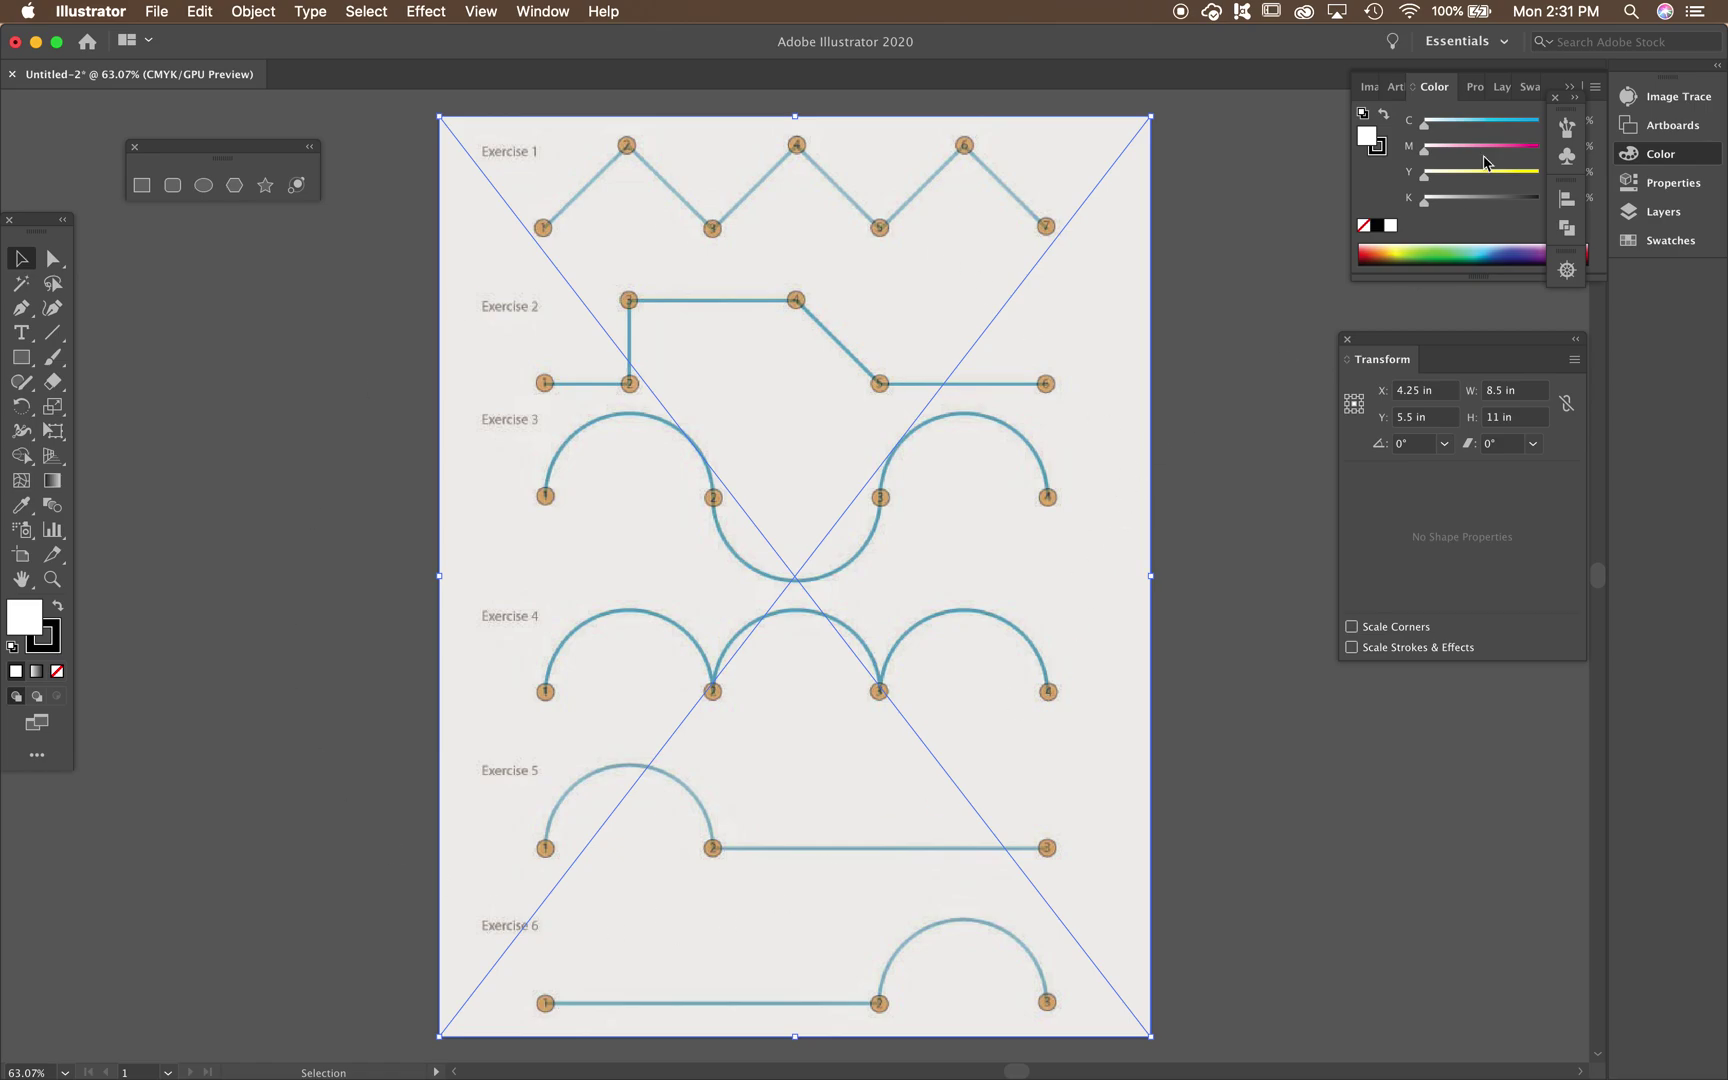
Make Layer 1 a locked Template layer, dimming the exercise image to 50%.
left_click(1501, 94)
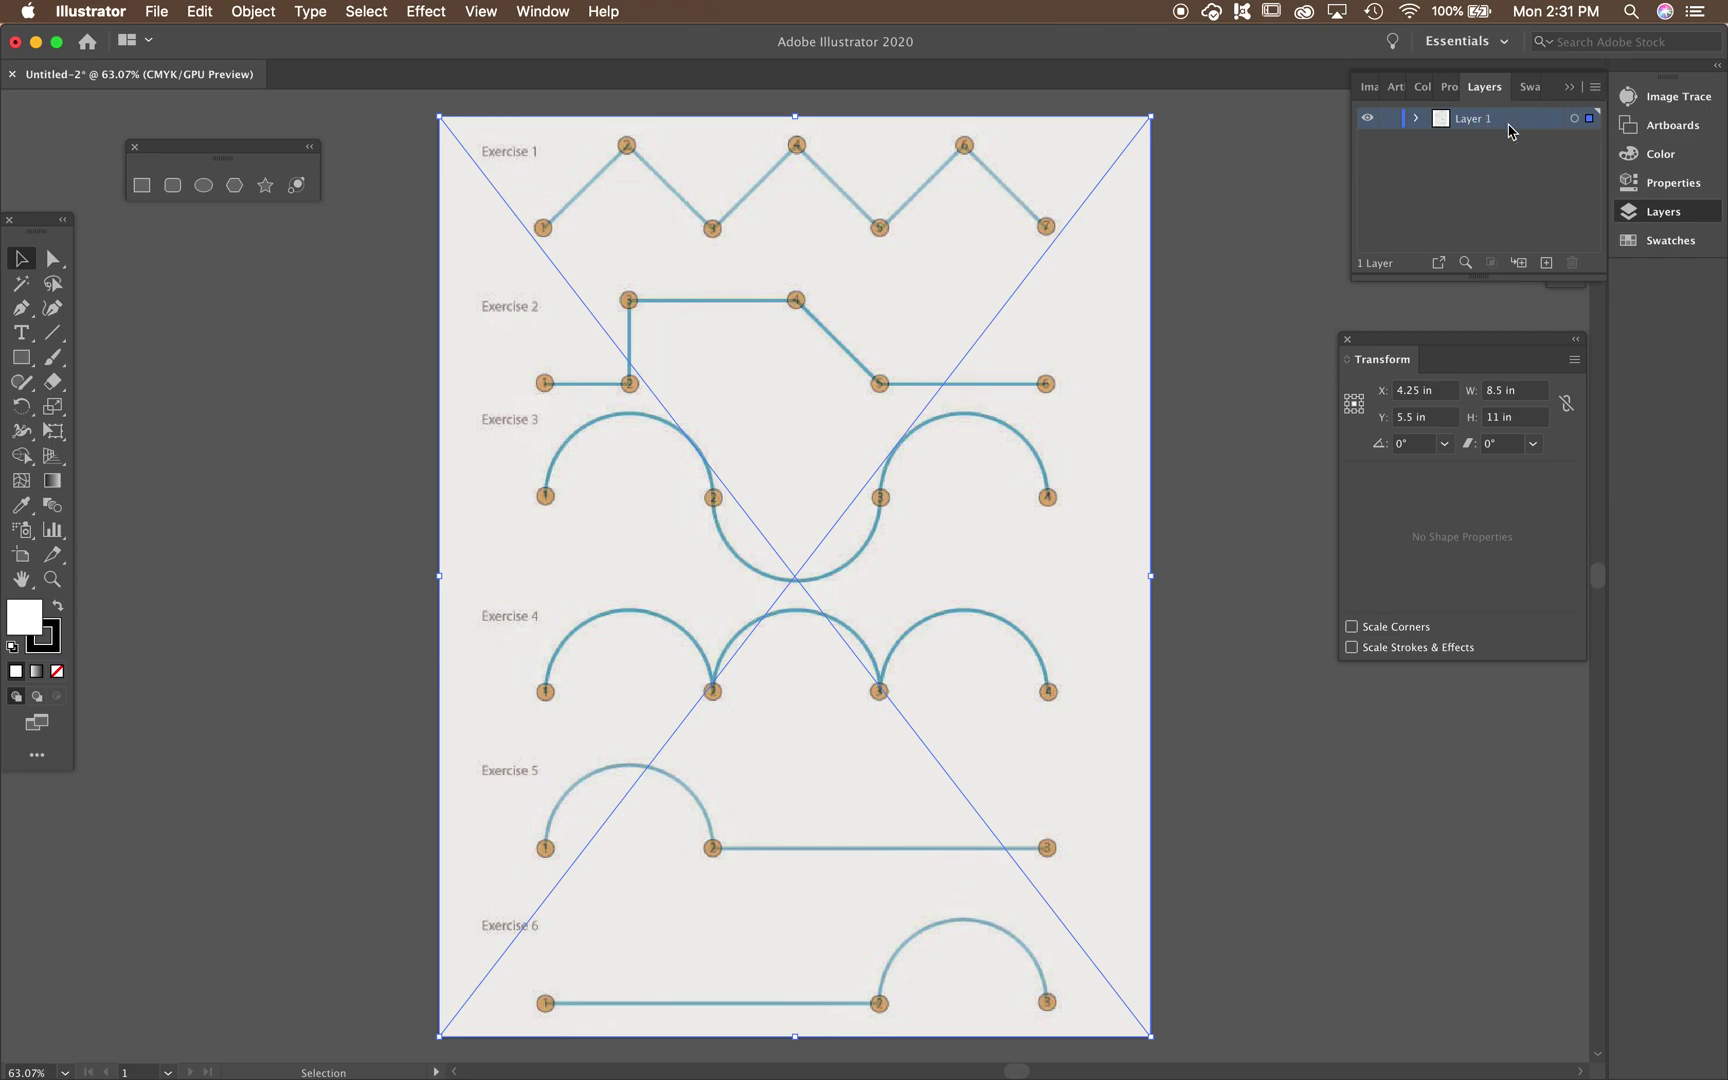
left_click(1596, 91)
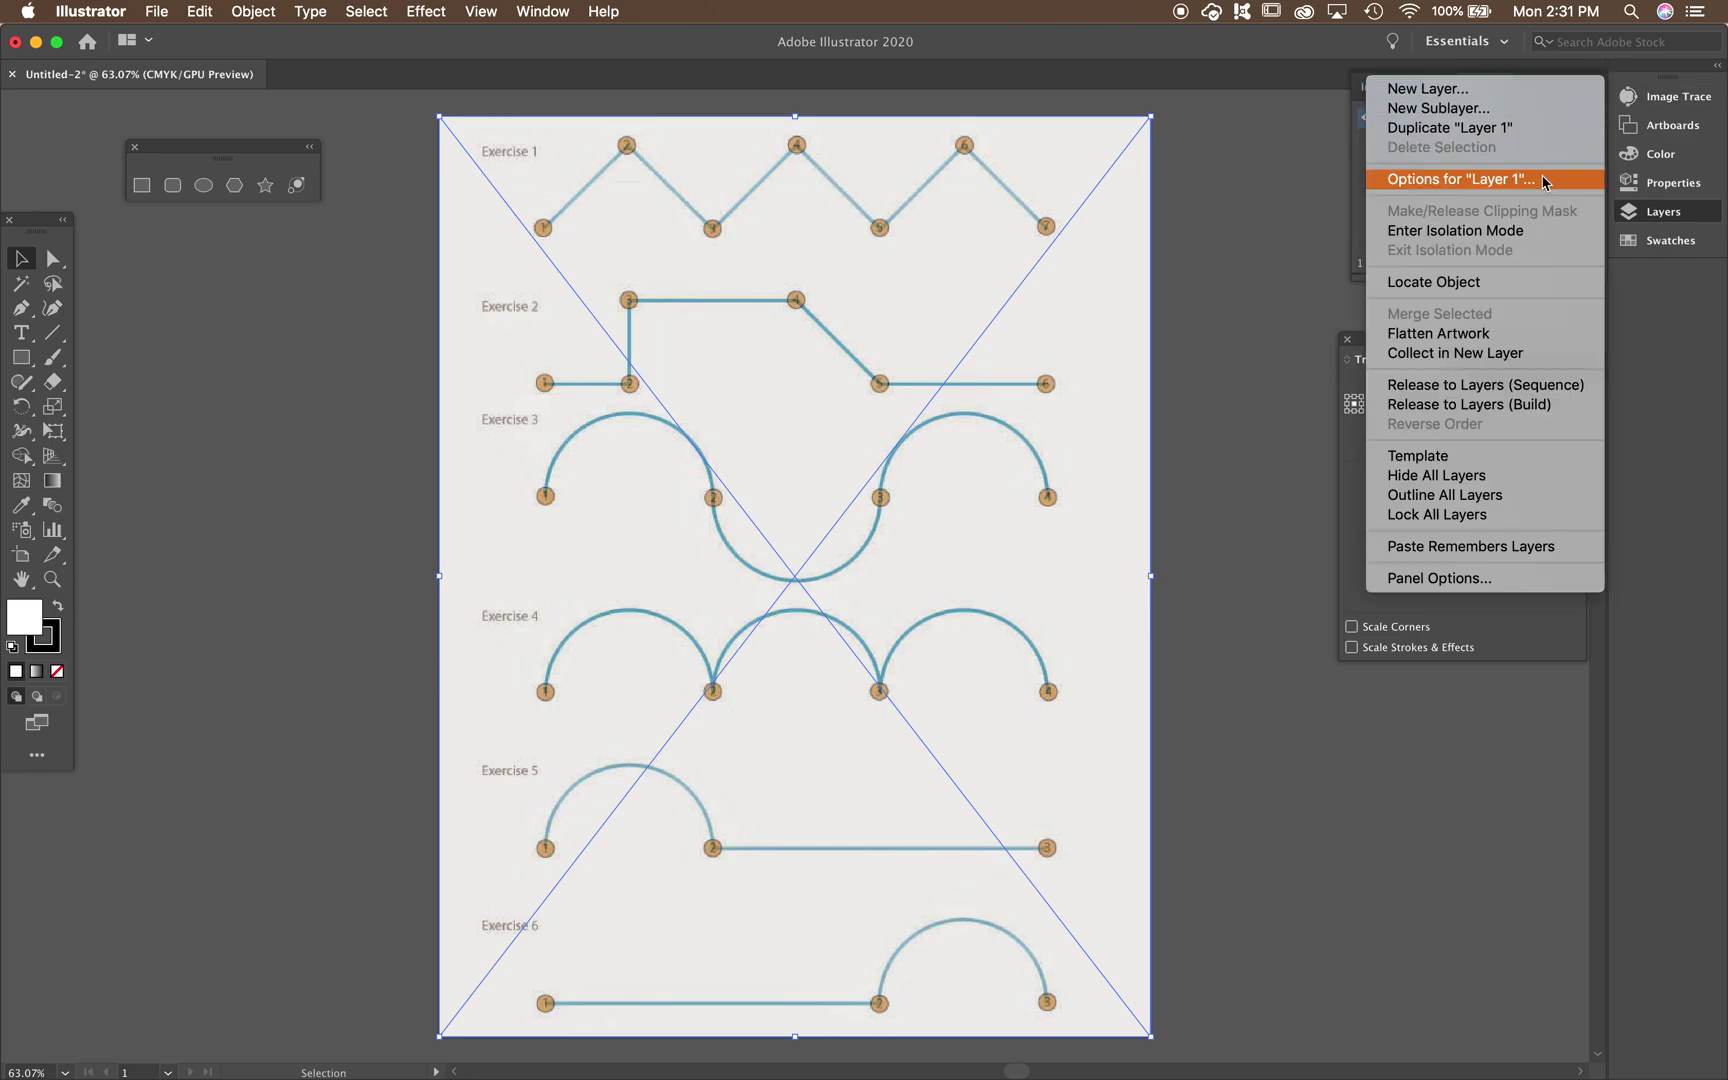
left_click(1538, 184)
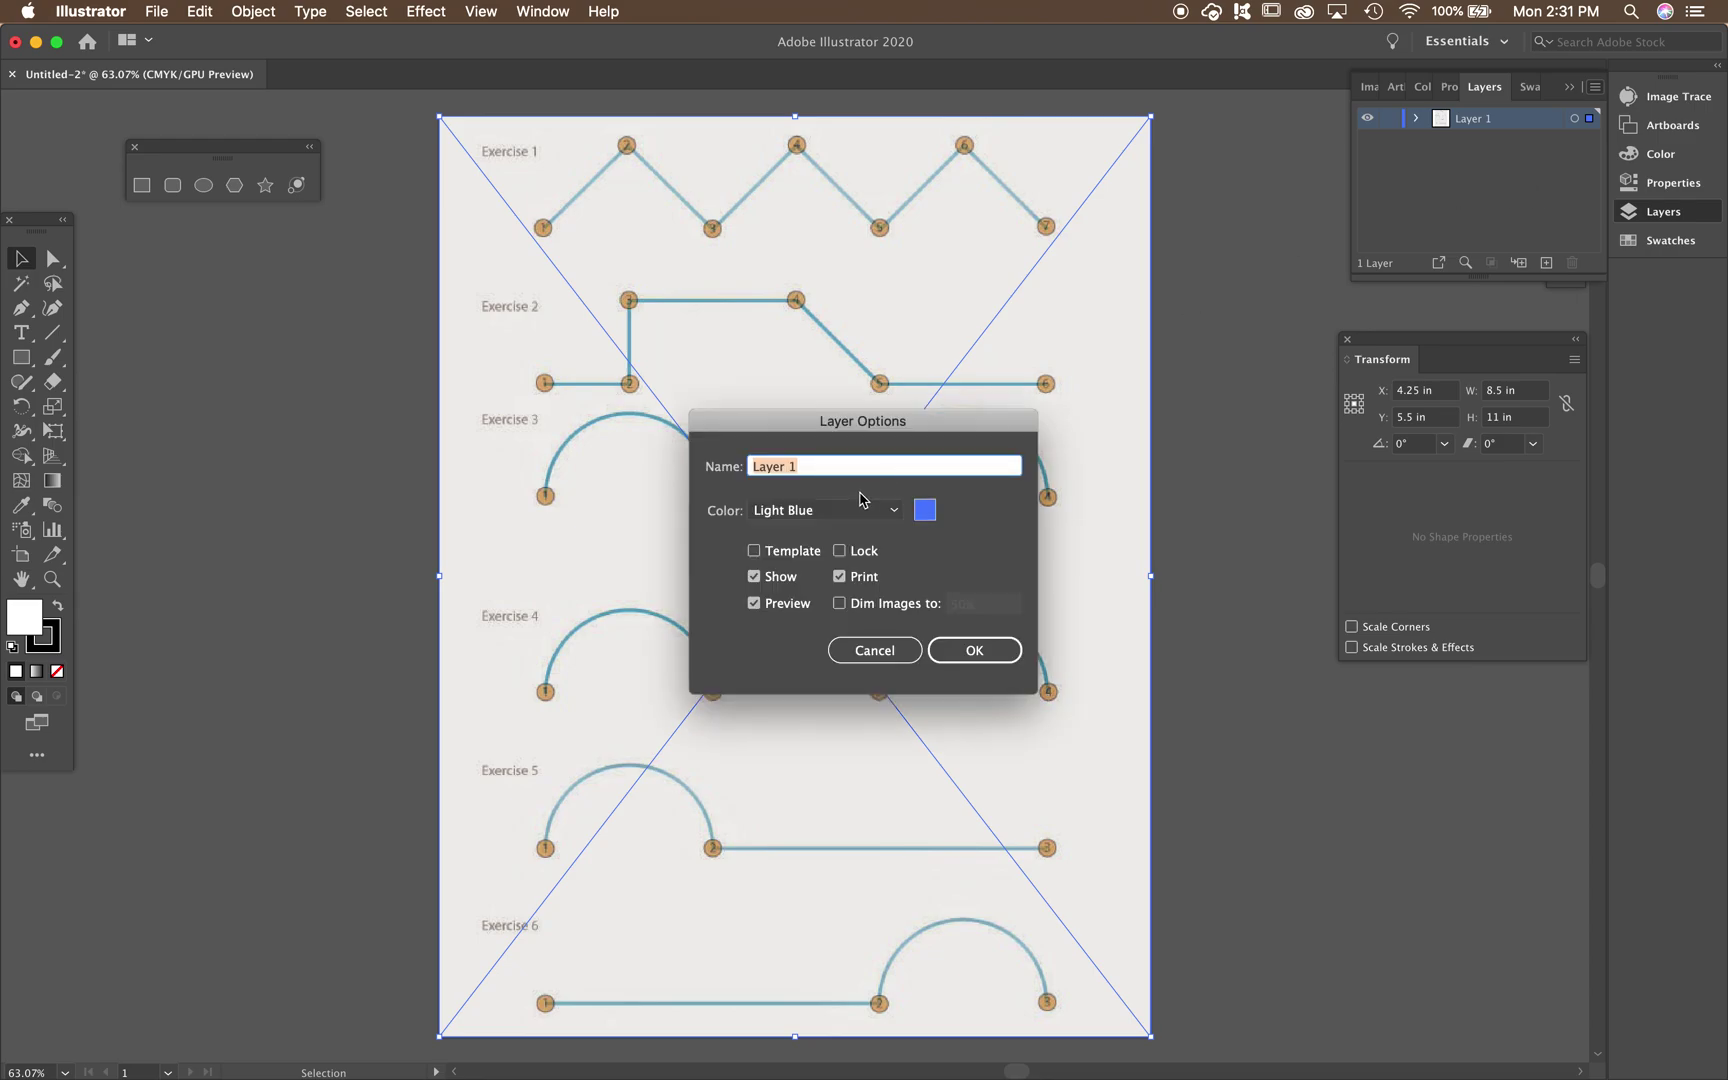
left_click(754, 551)
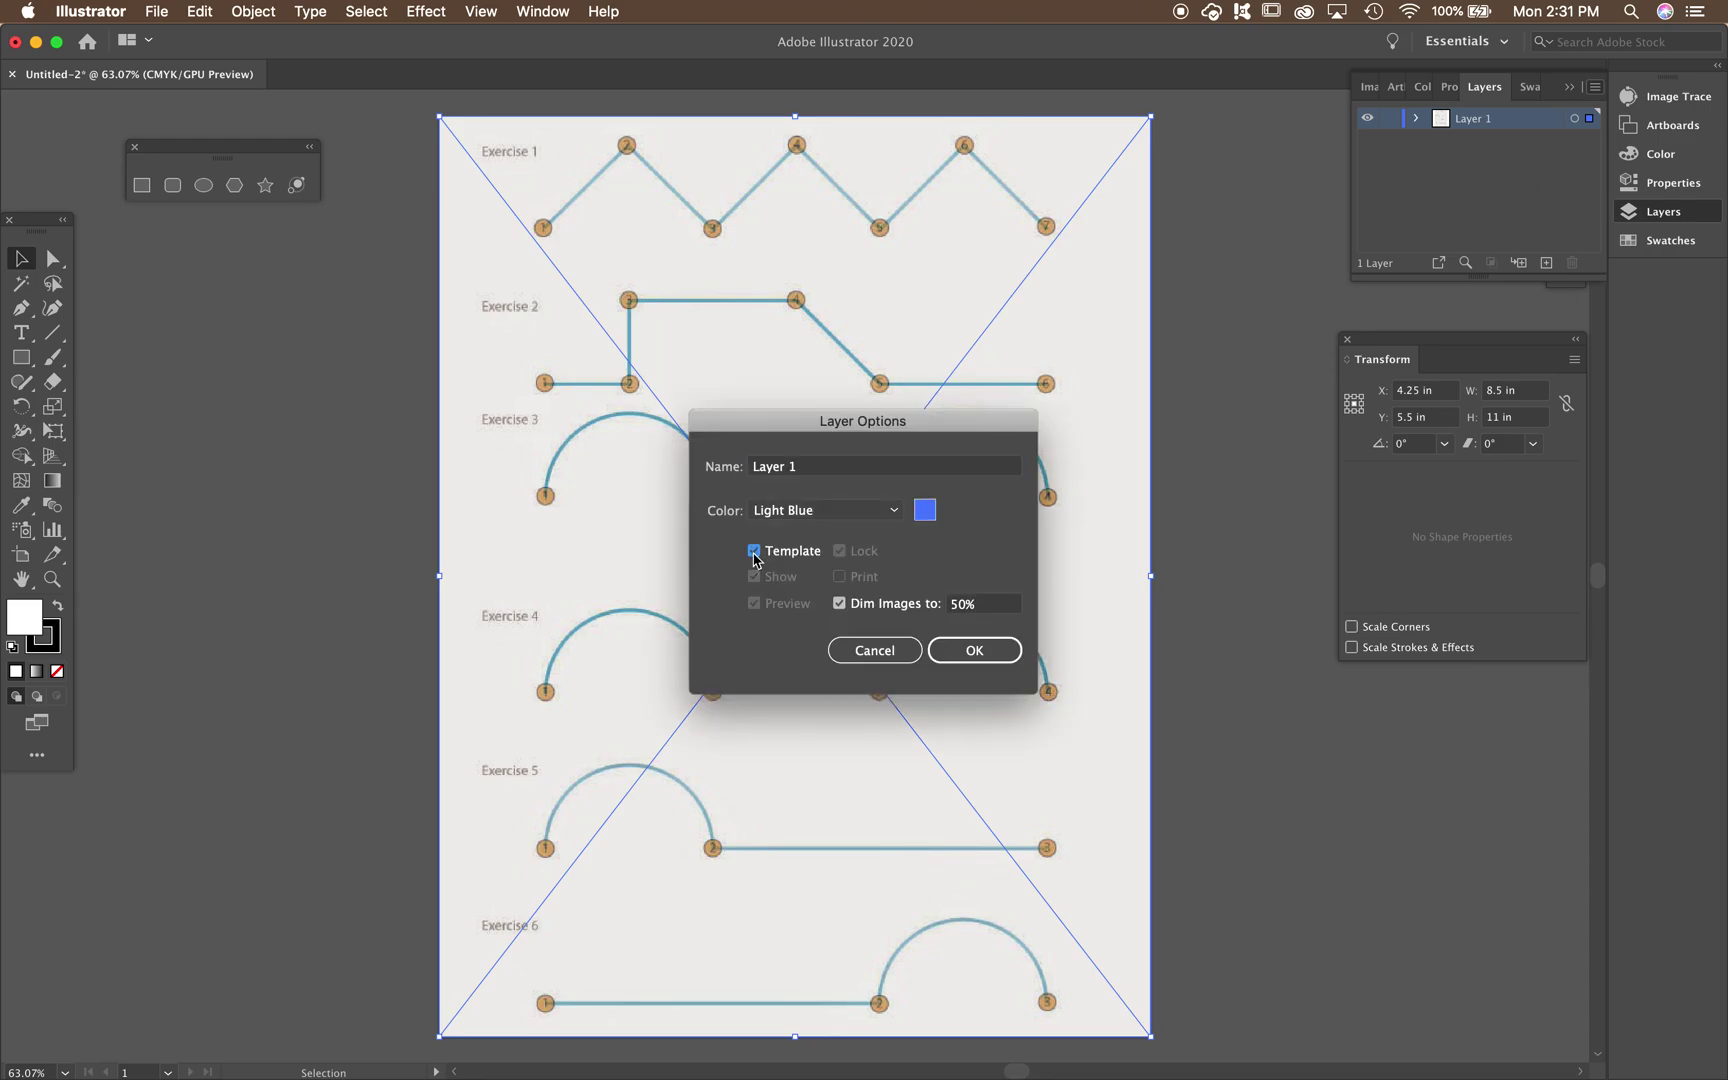
left_click(985, 651)
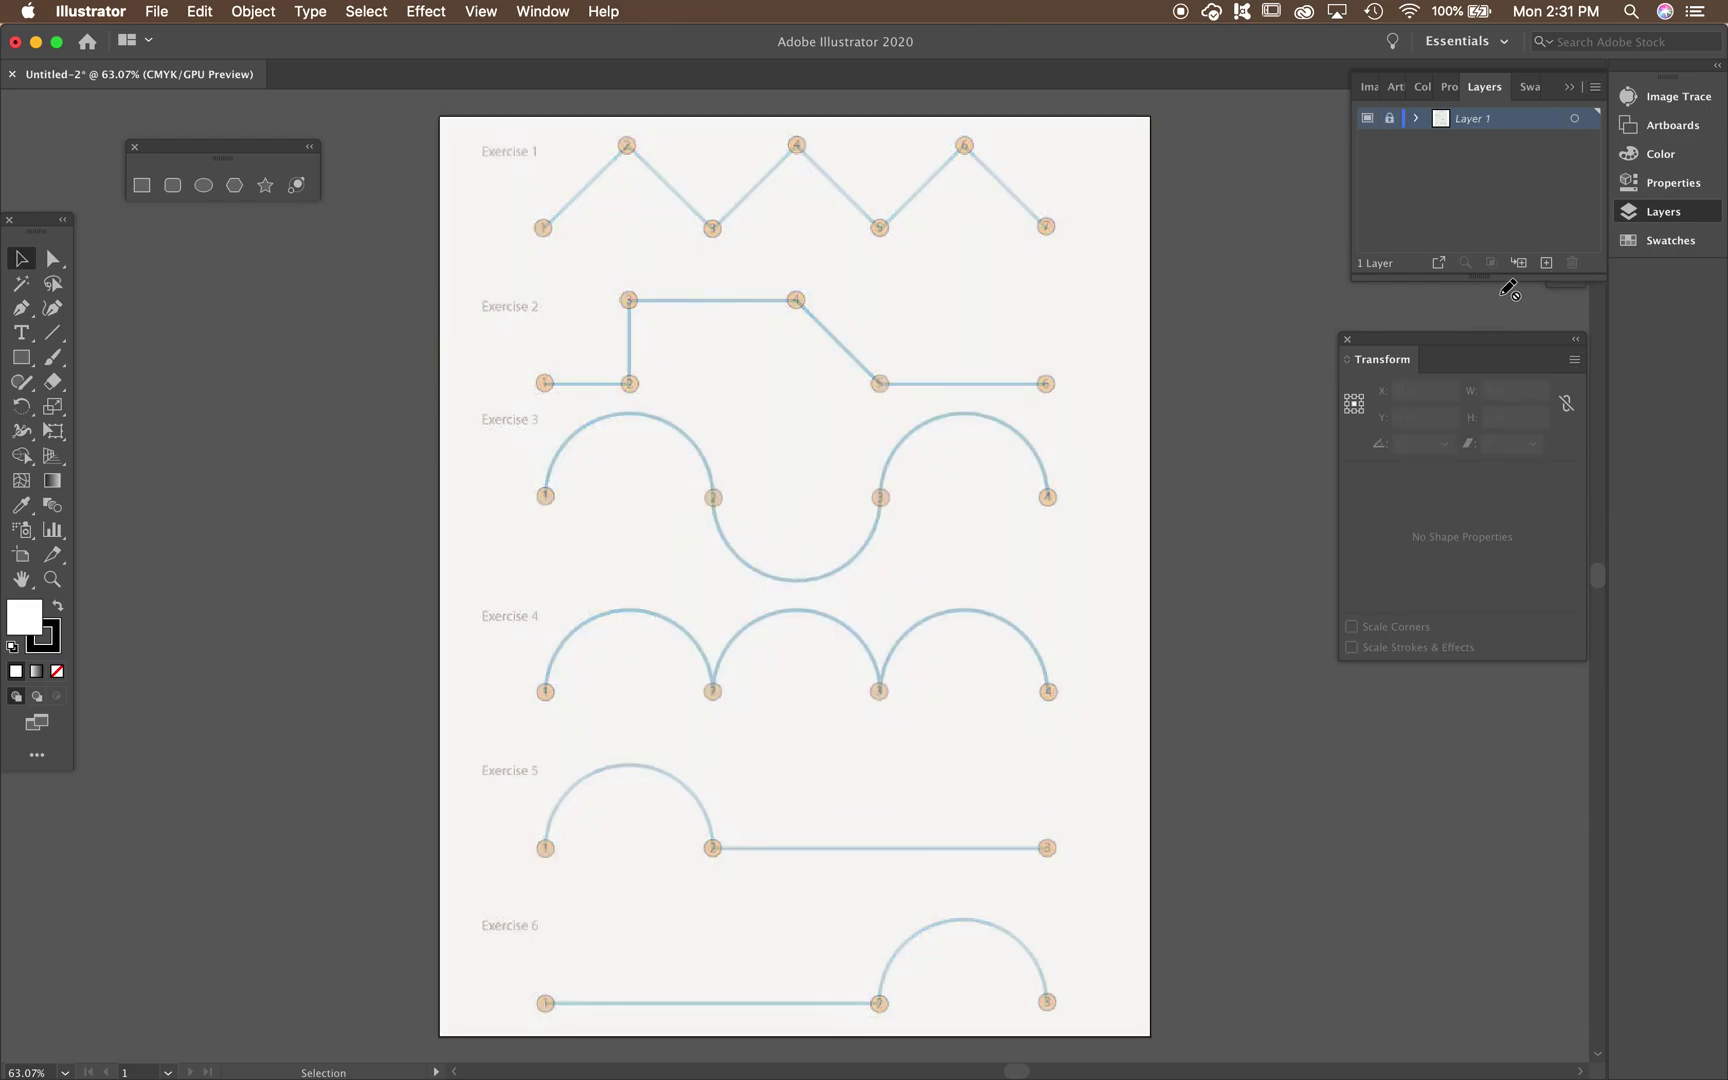
Add a new layer above the template, choose the Pen tool and set Fill to None.
left_click(1547, 268)
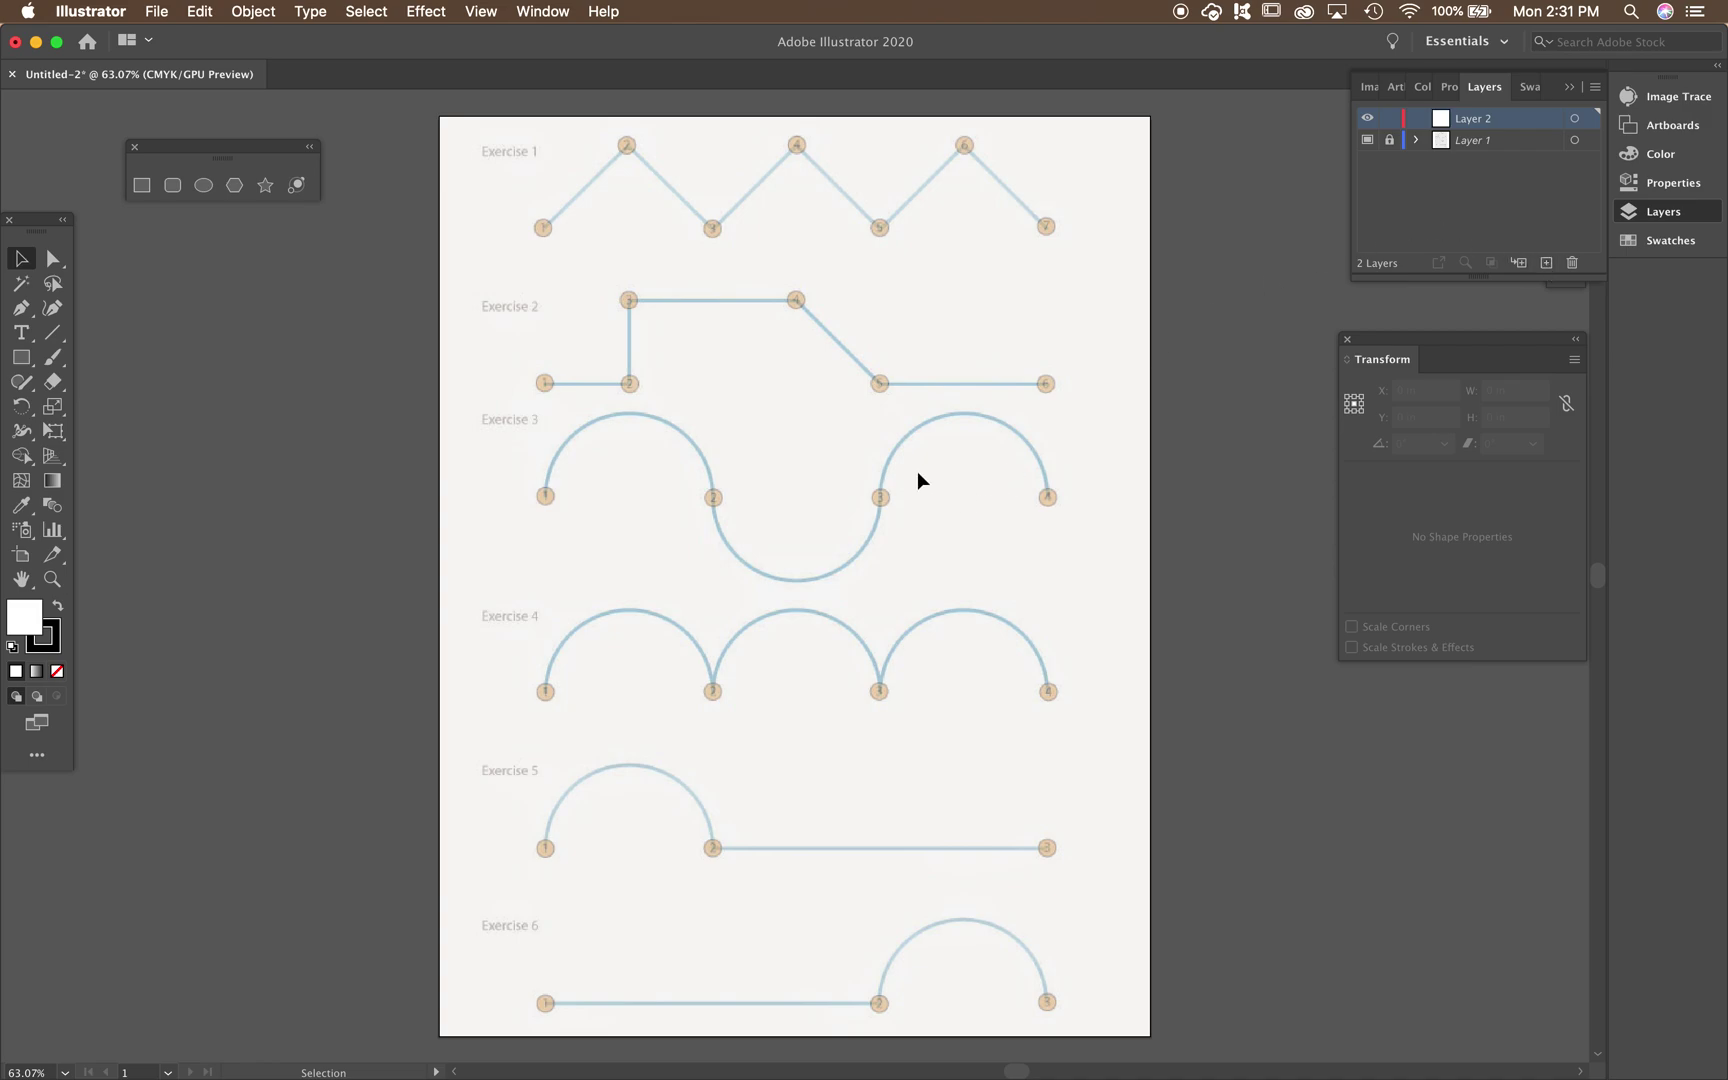
left_click(21, 311)
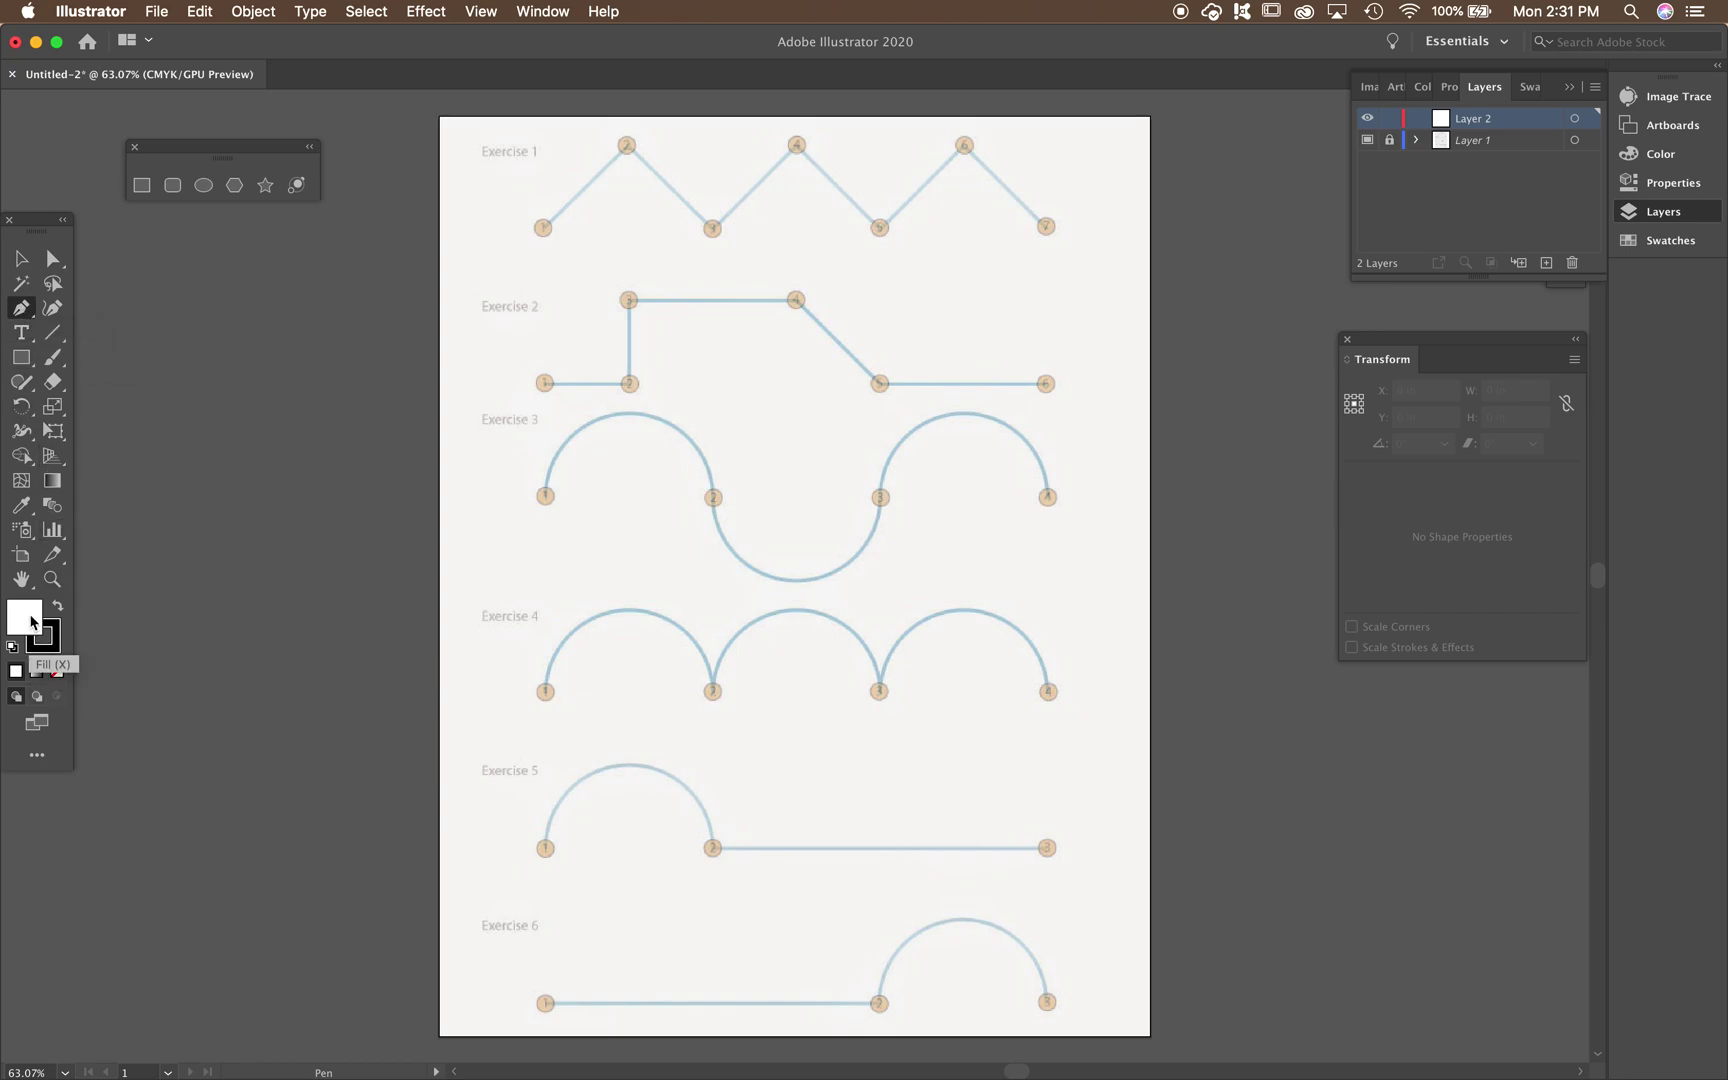
left_click(58, 673)
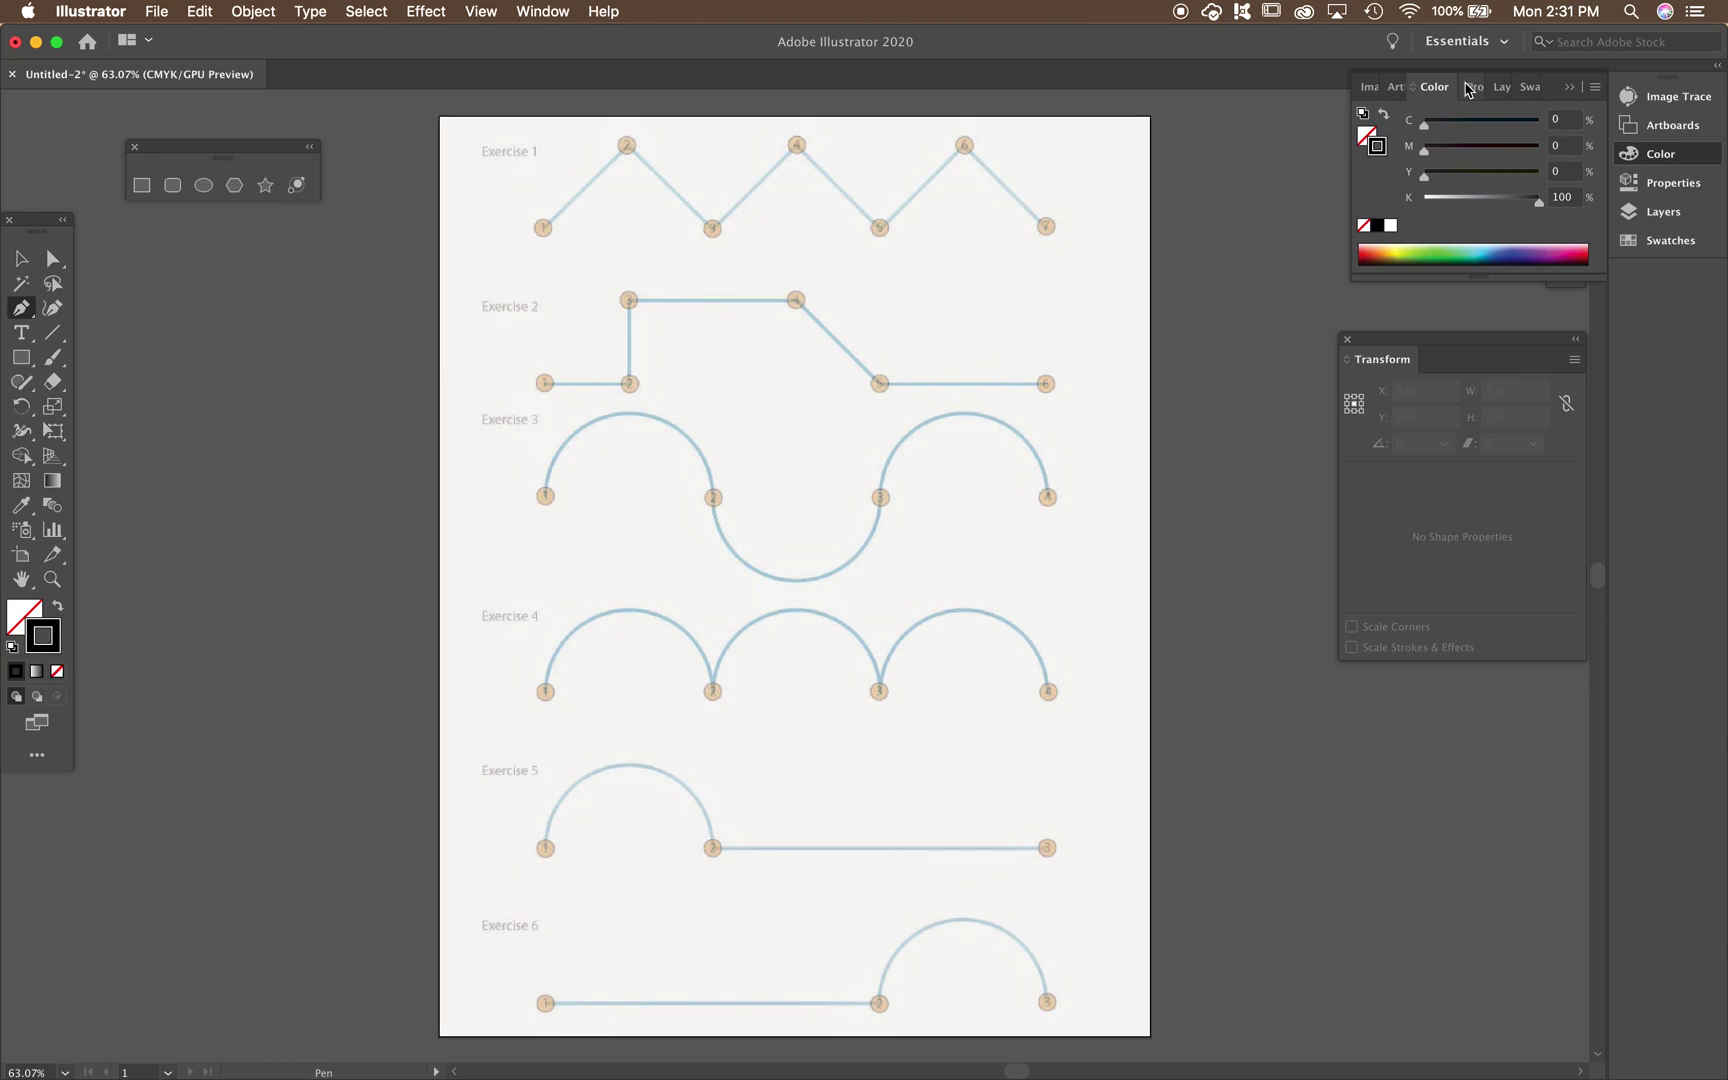
Give the stroke a dark red swatch colour and a 5 pt weight.
left_click(1535, 90)
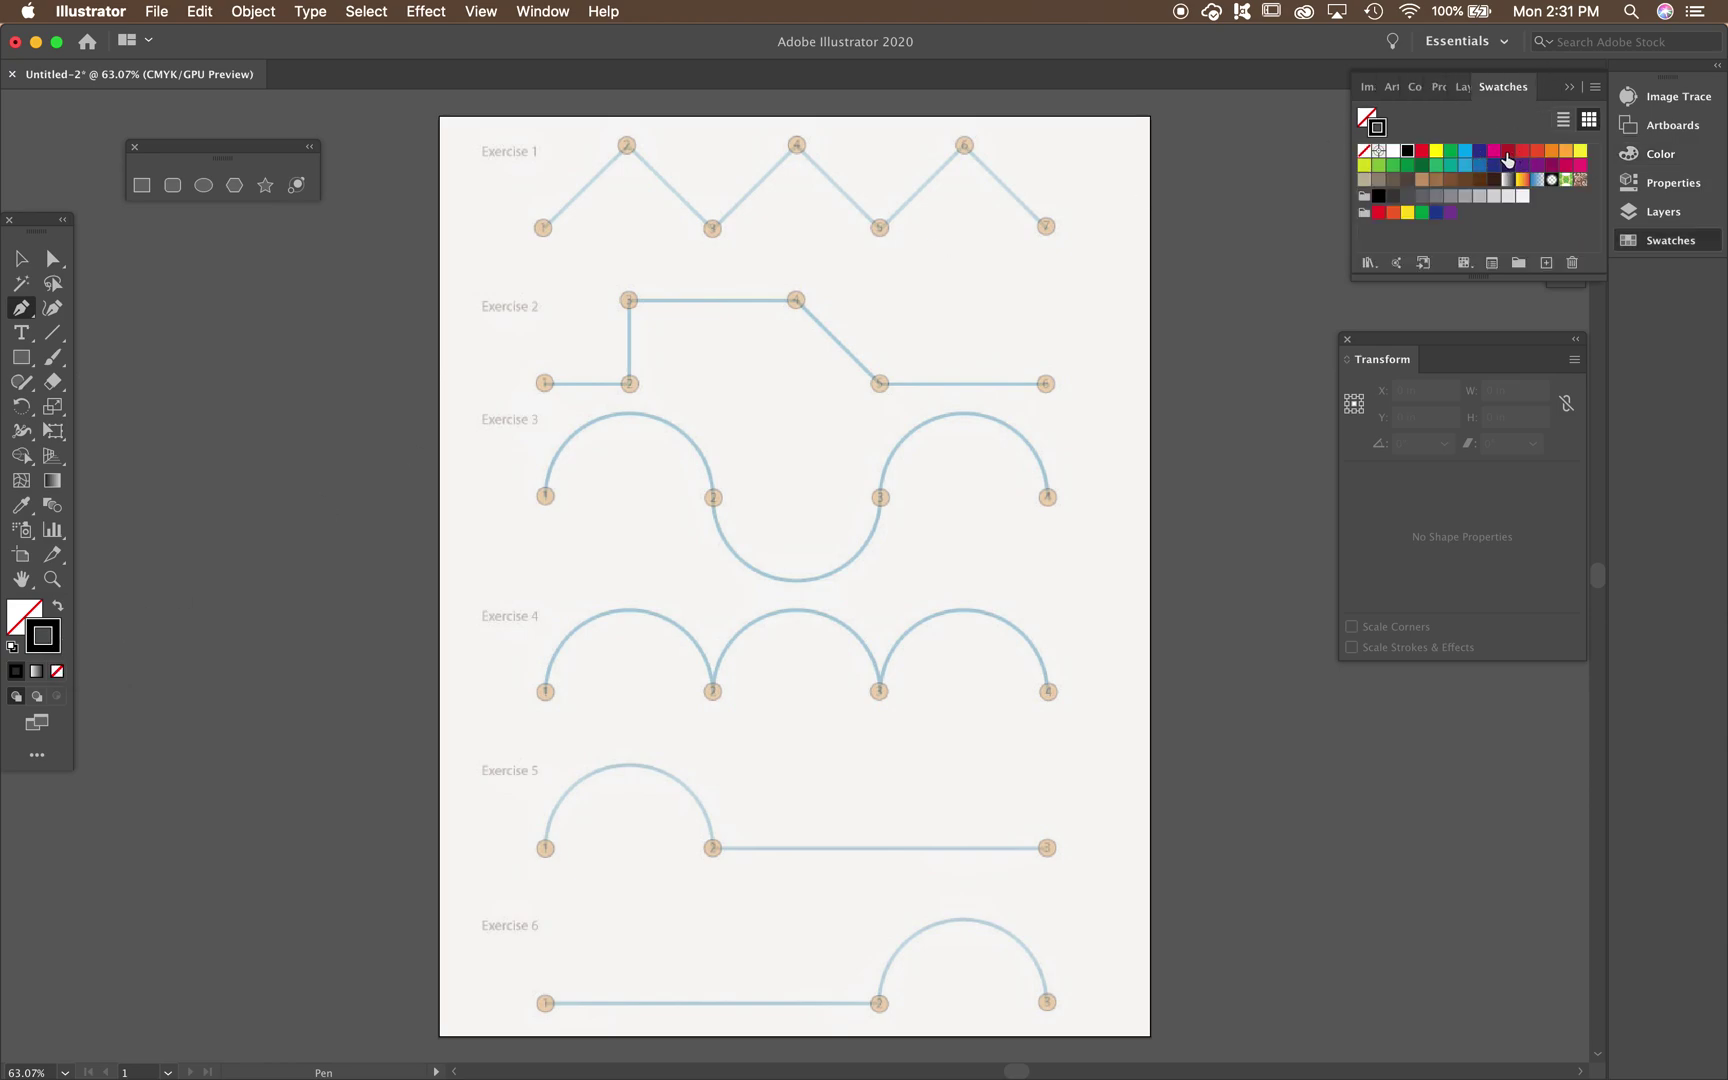
left_click(1507, 151)
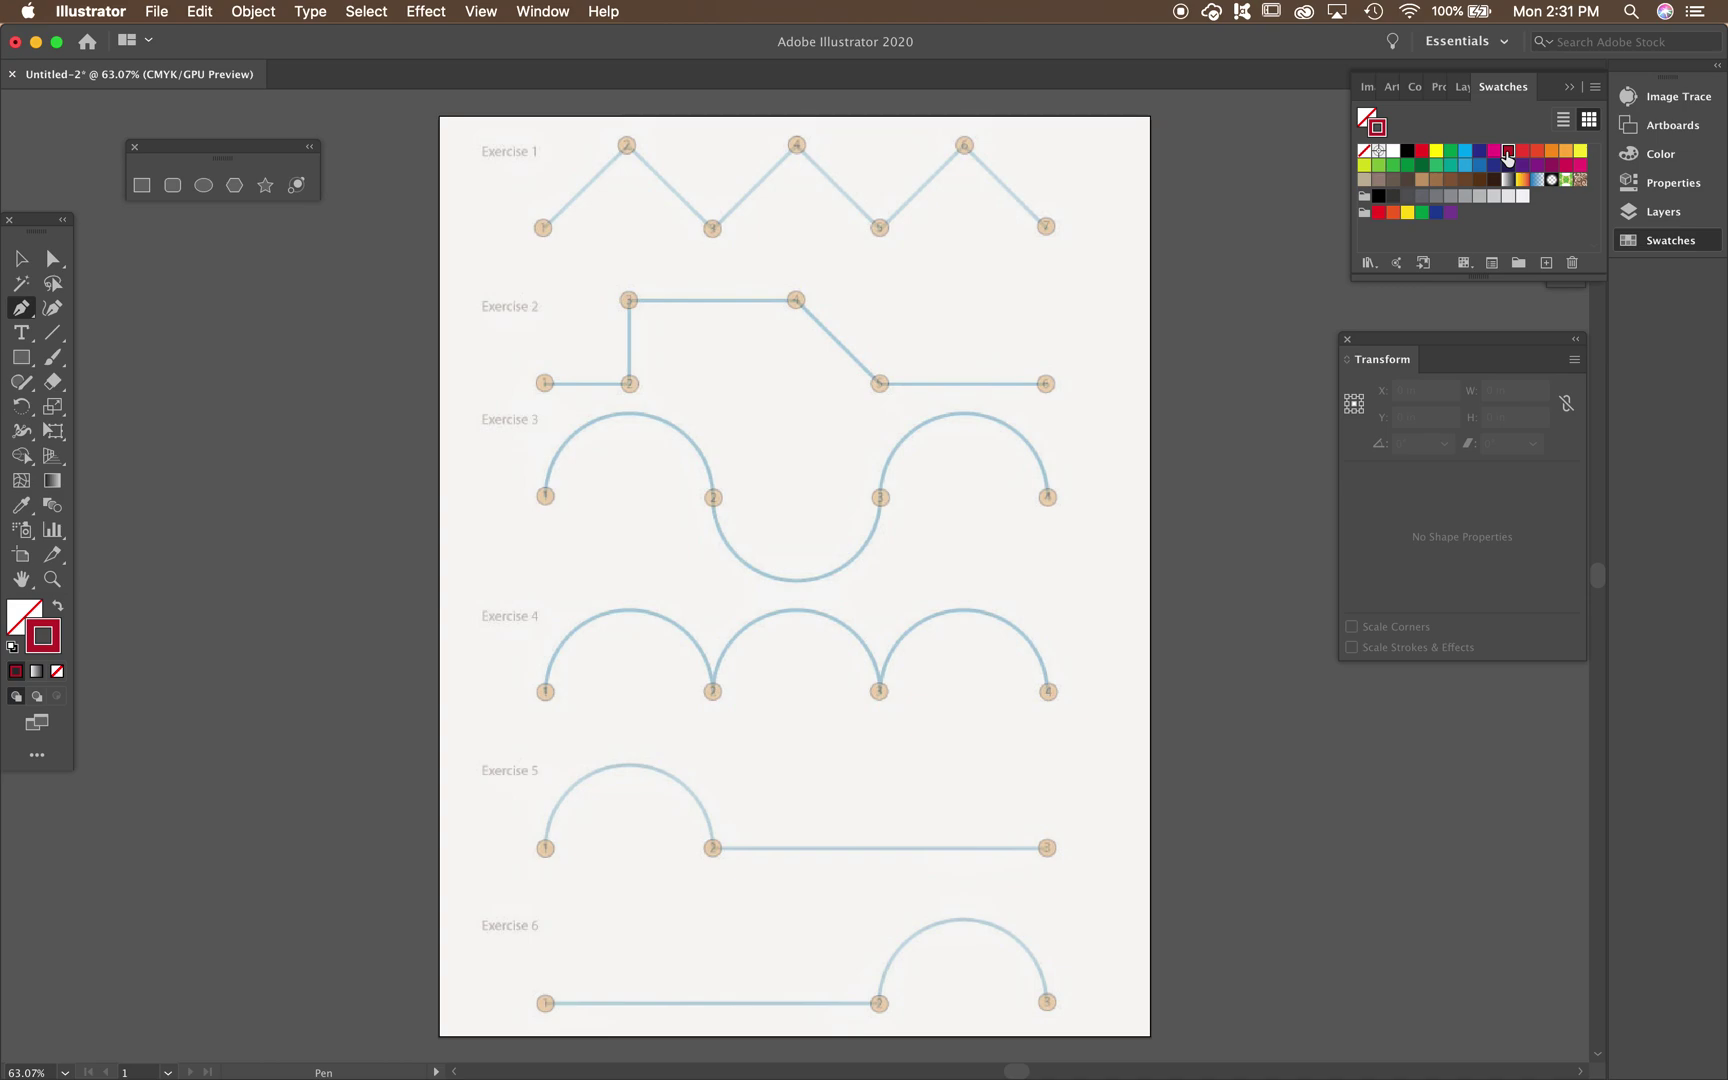
left_click(1440, 92)
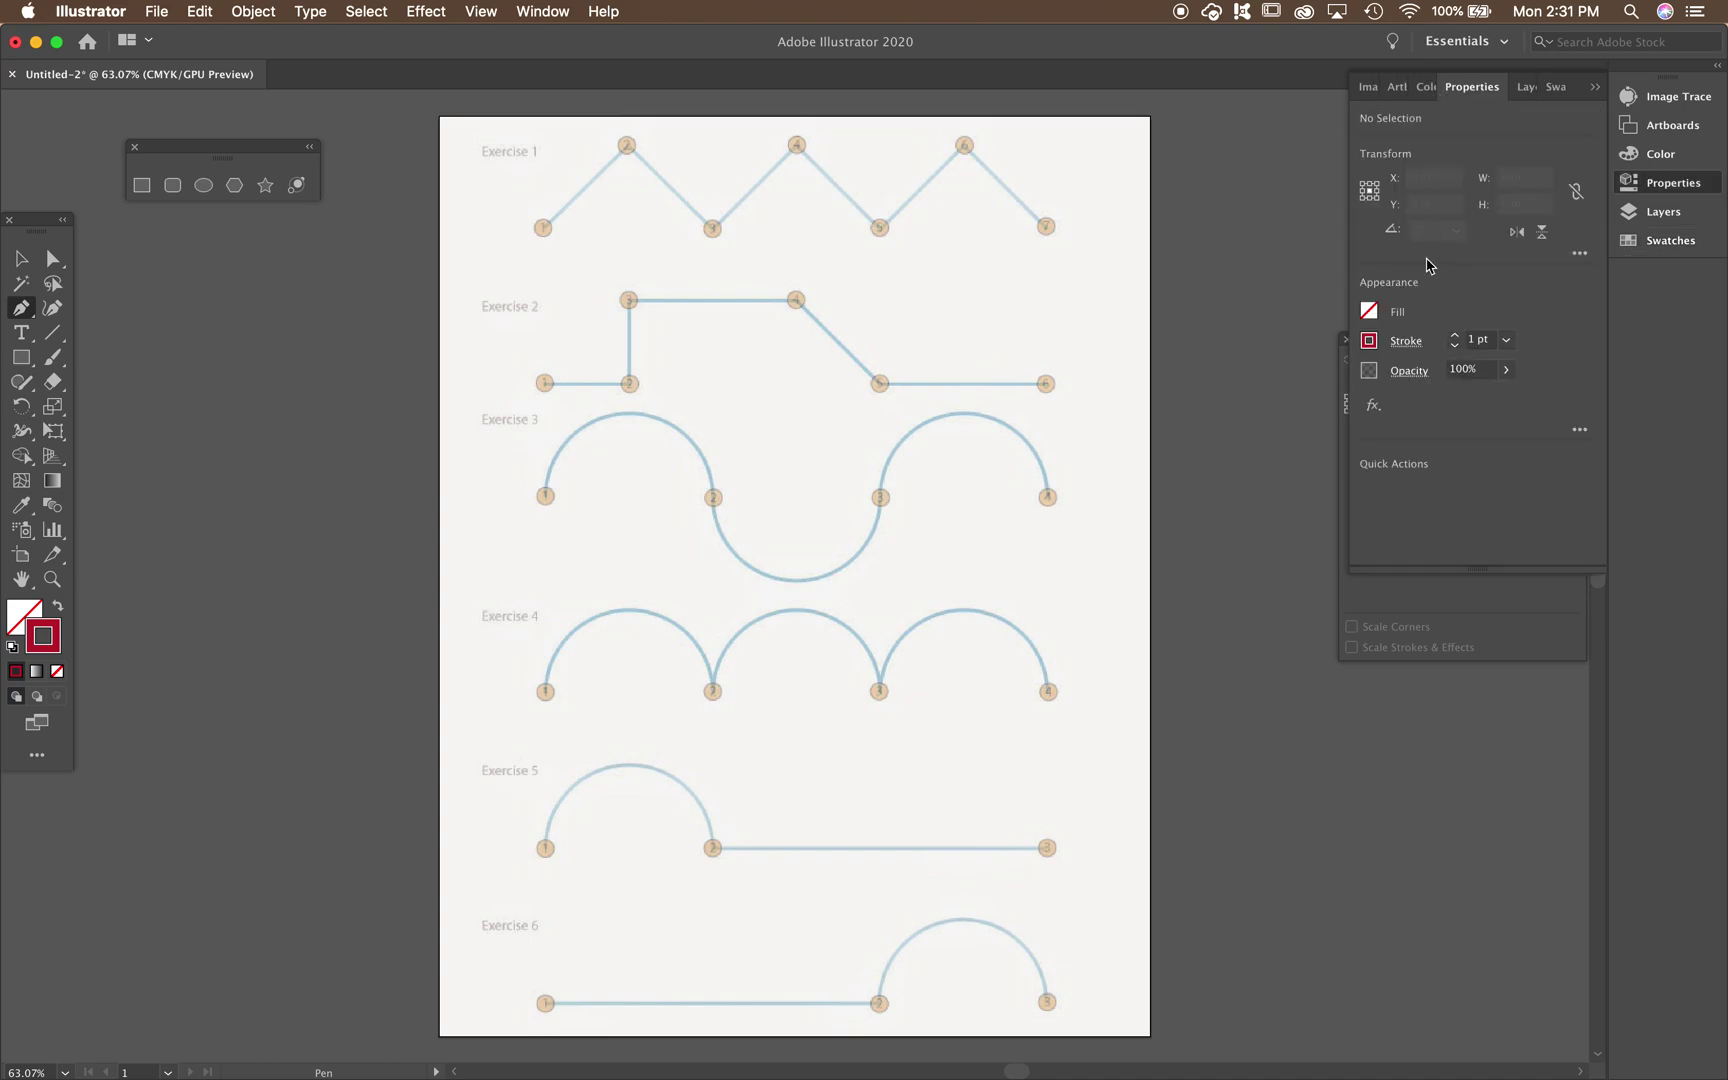
left_click(1508, 341)
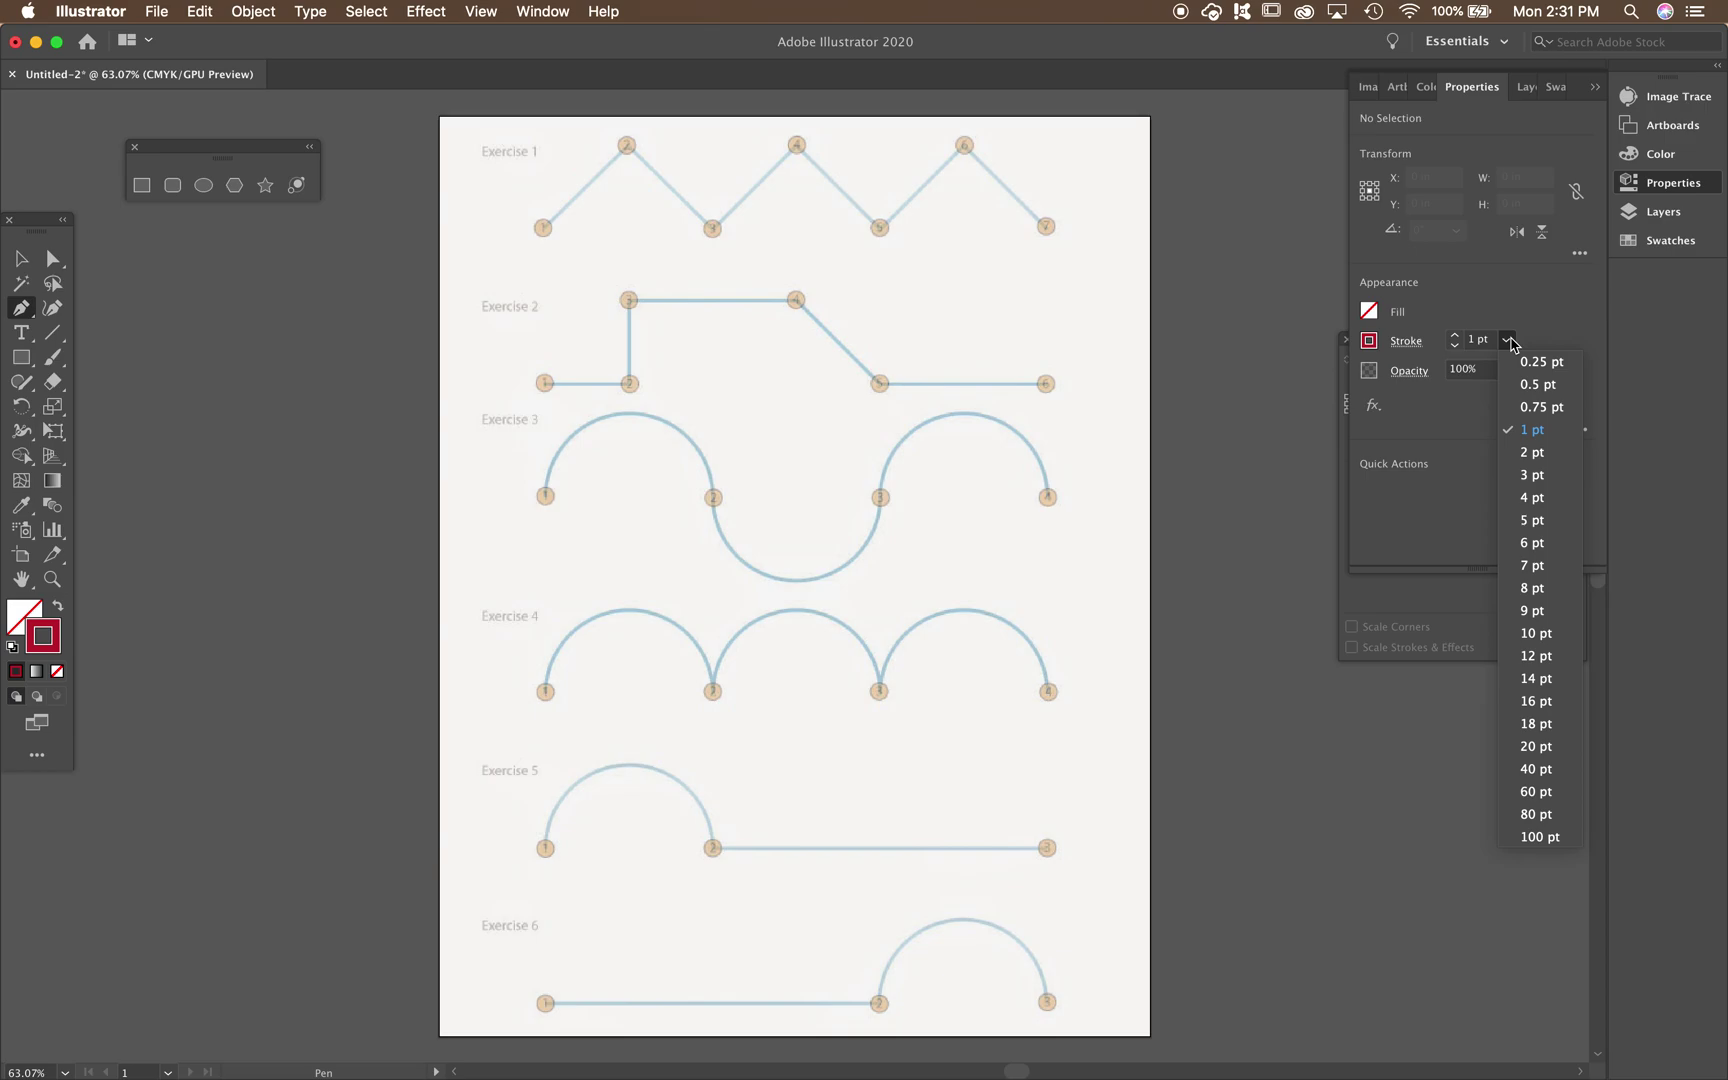
left_click(1530, 520)
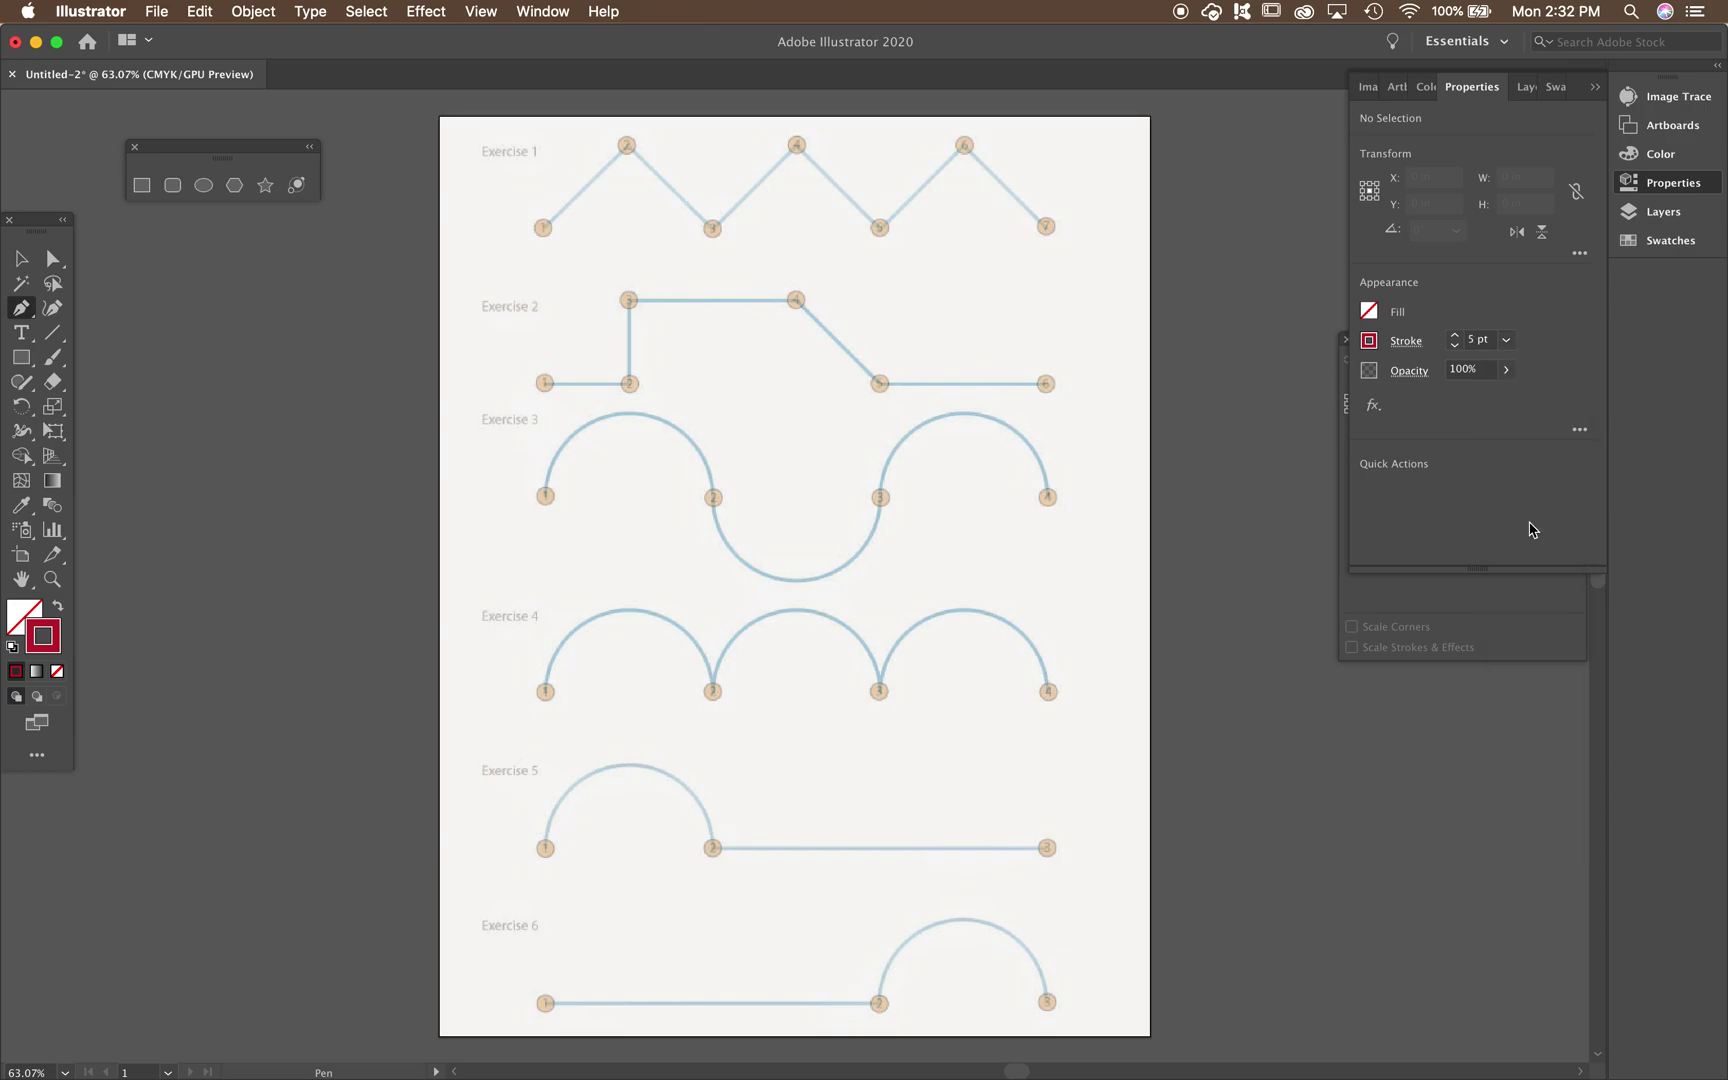
Trace Exercise 1's zigzag with the Pen tool through points 1 to 7.
left_click(541, 229)
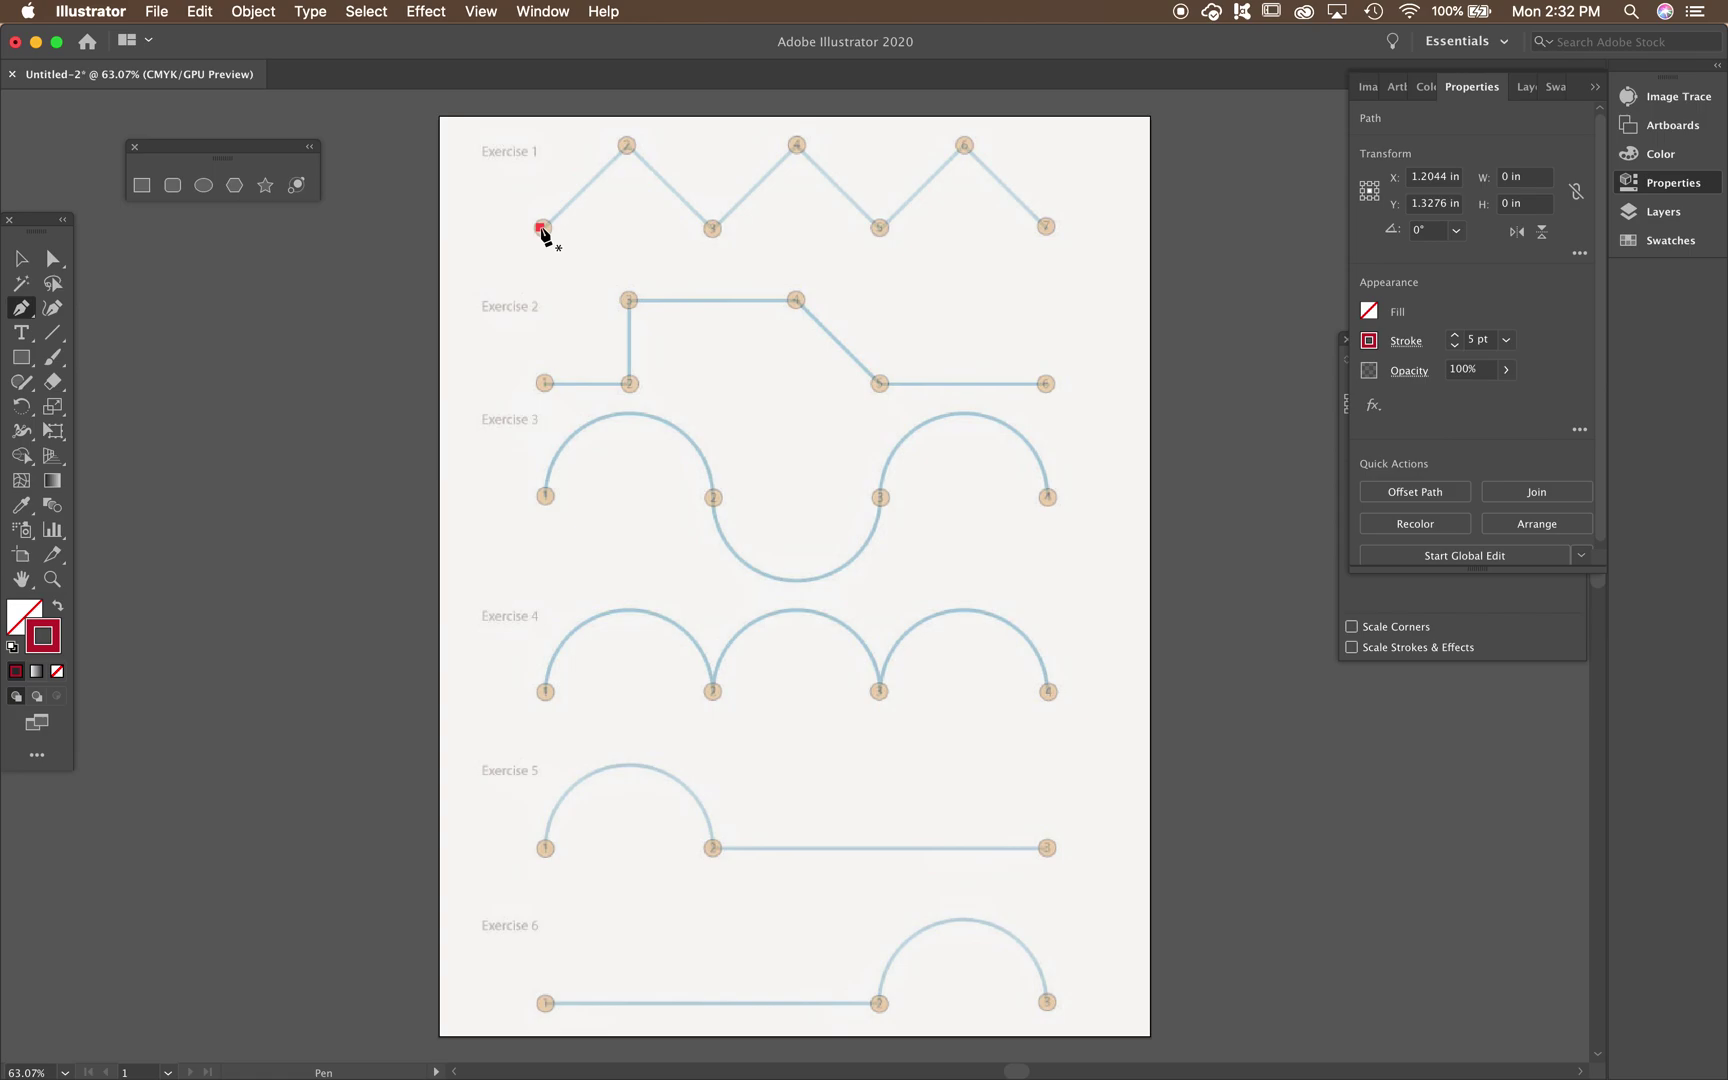
left_click(627, 146)
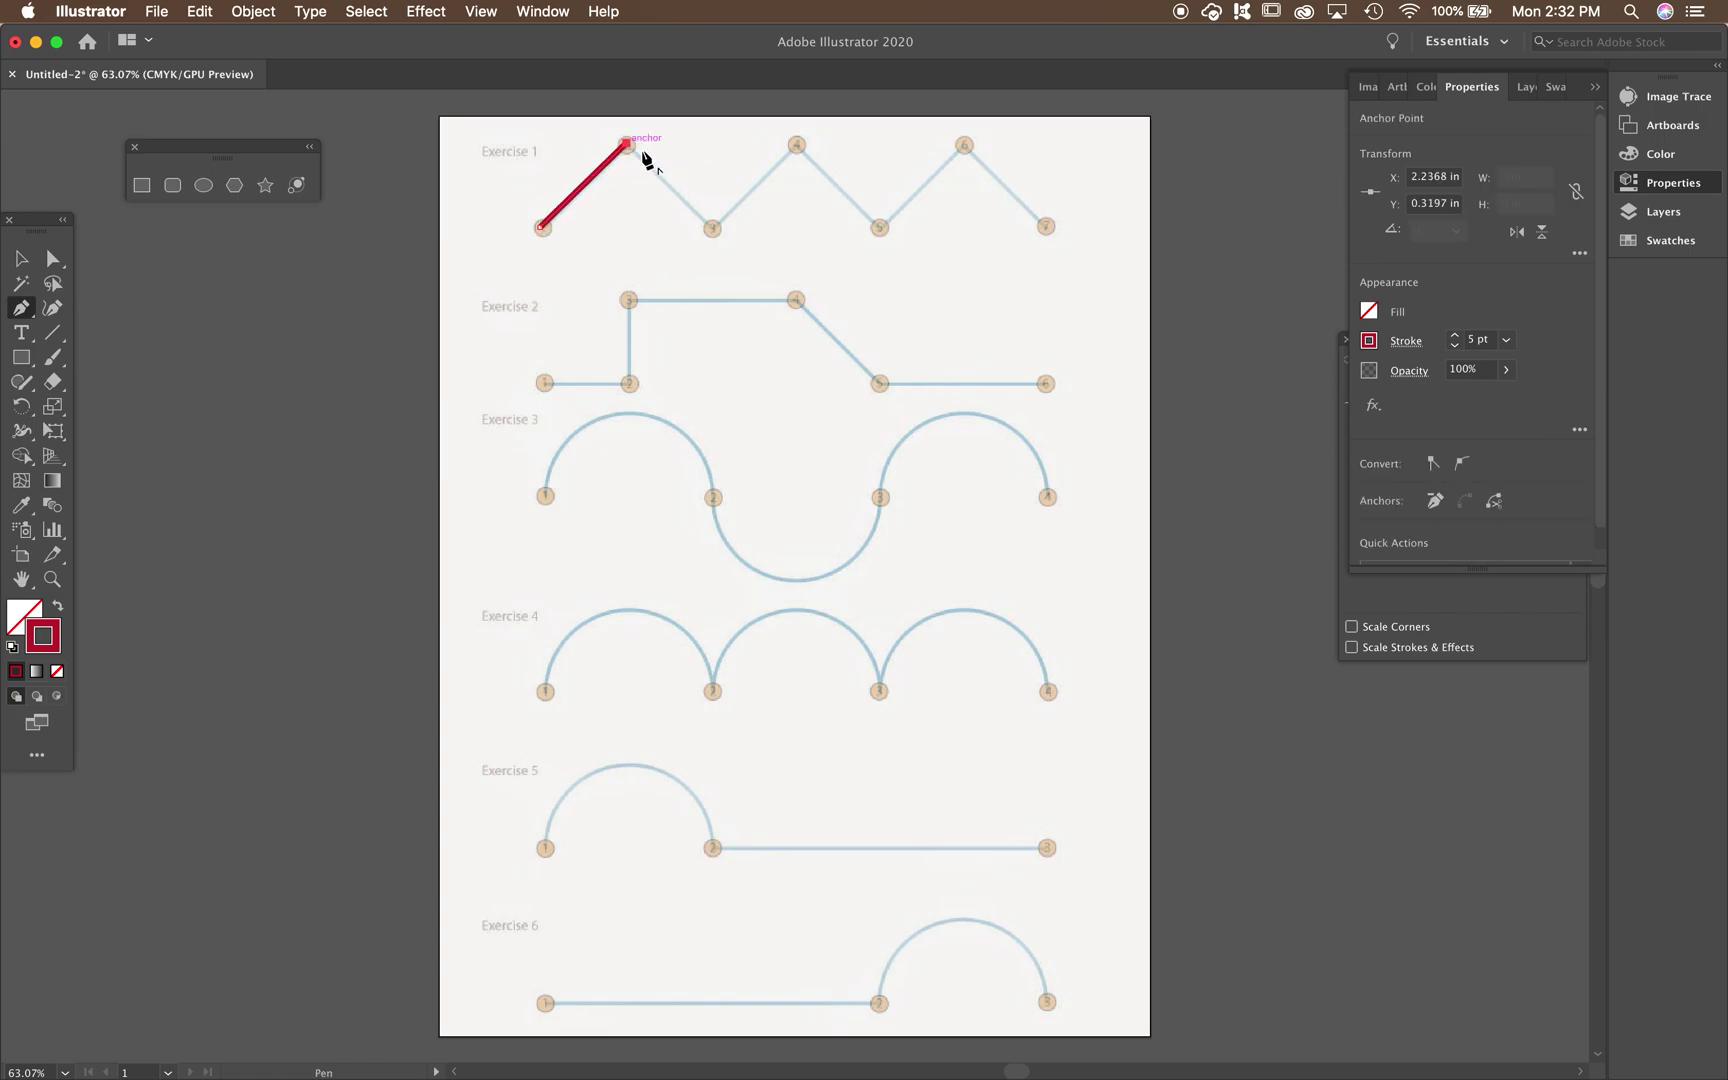
left_click(712, 228)
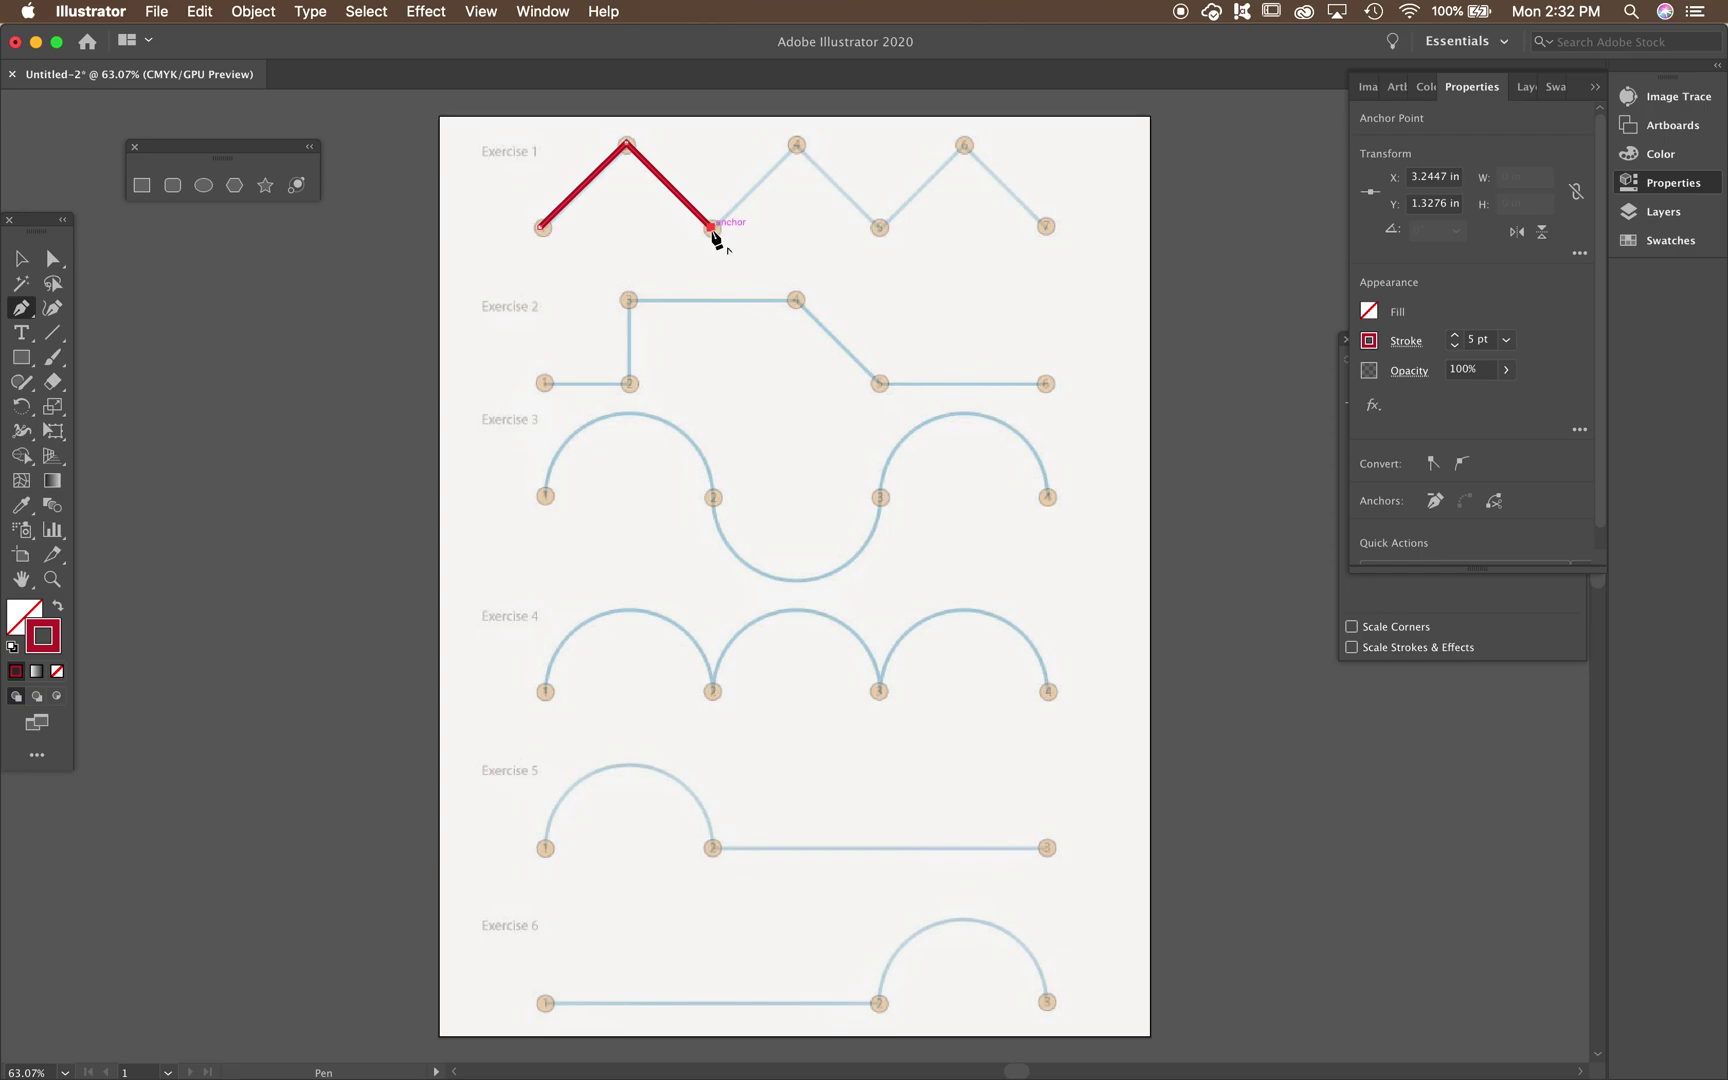
left_click(796, 146)
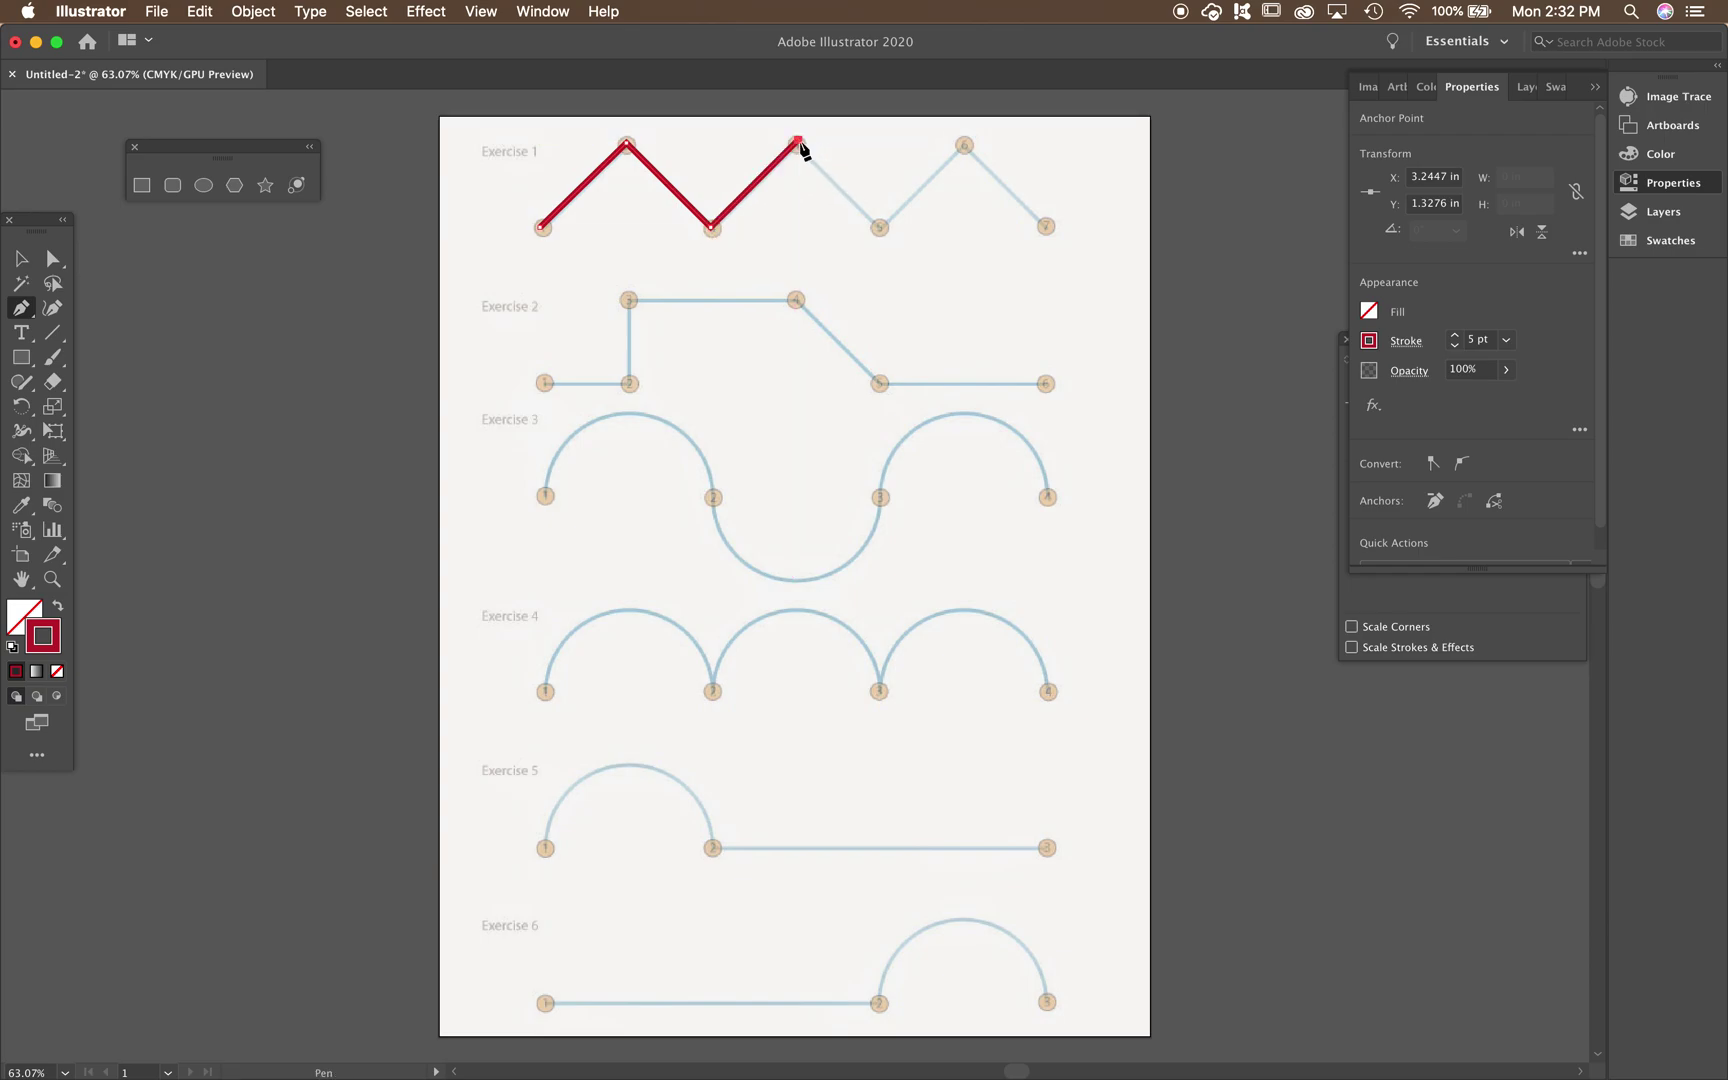
left_click(880, 226)
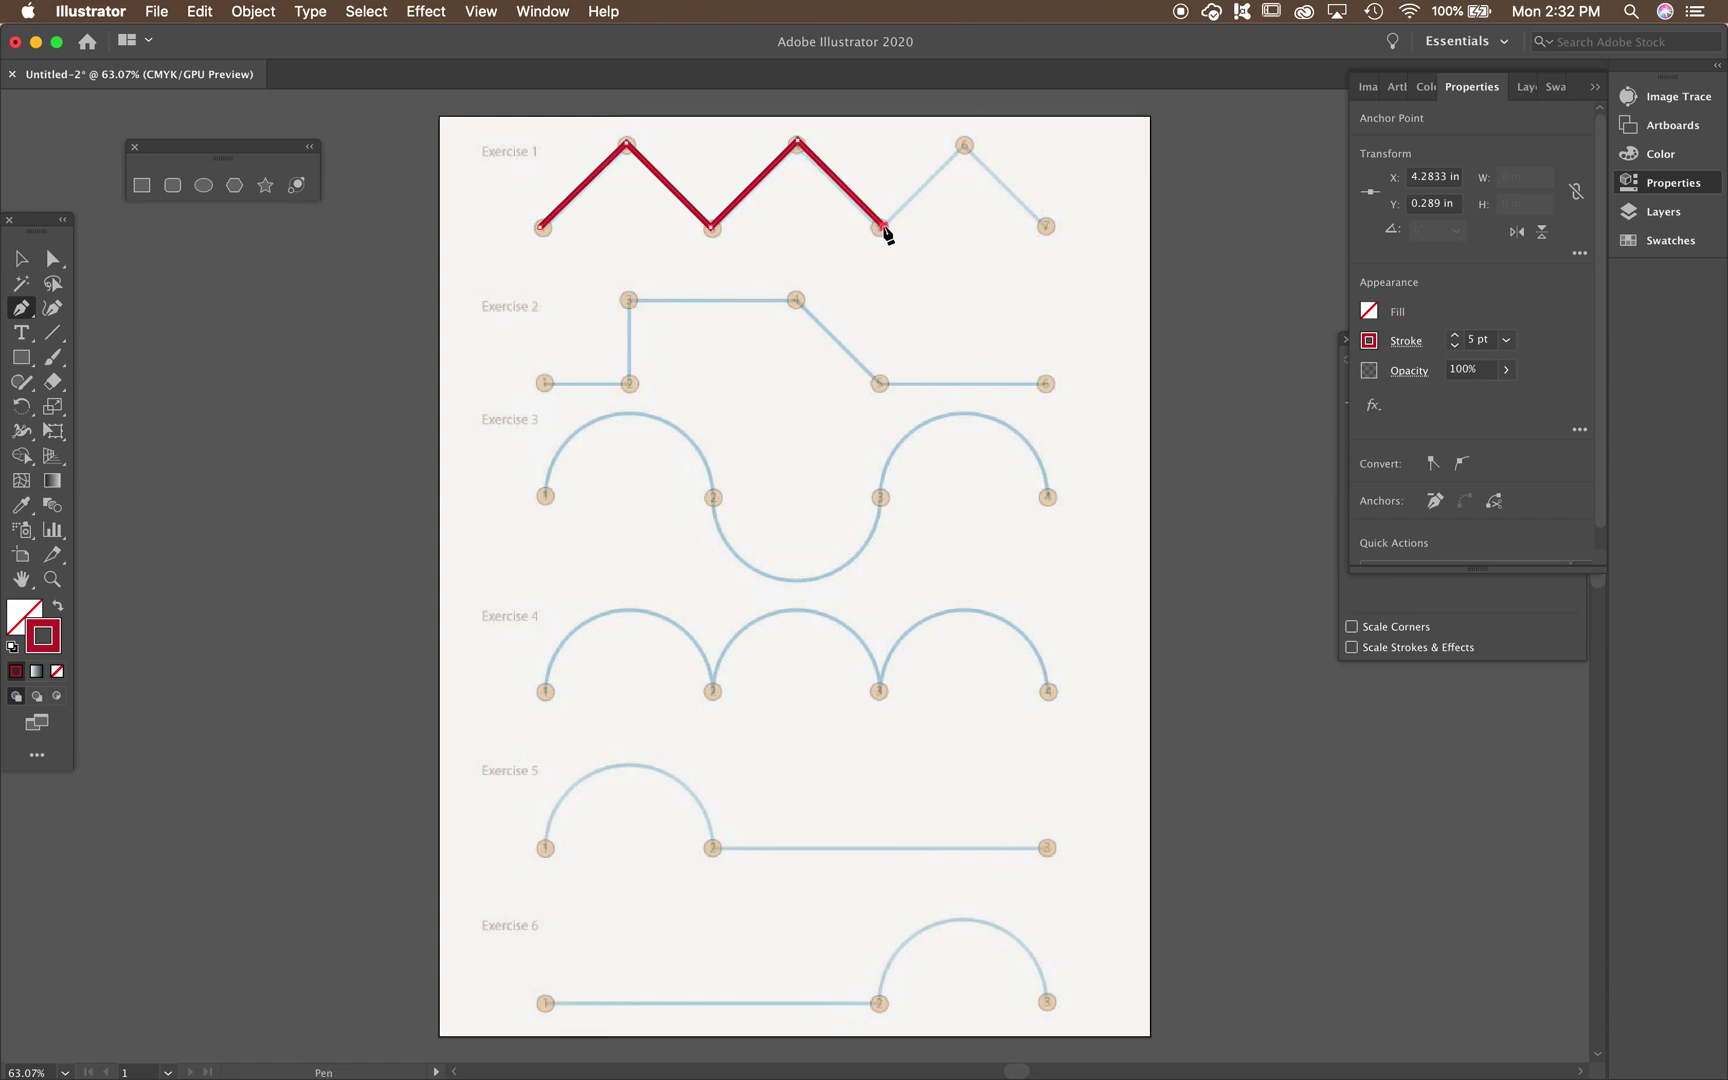
left_click(964, 145)
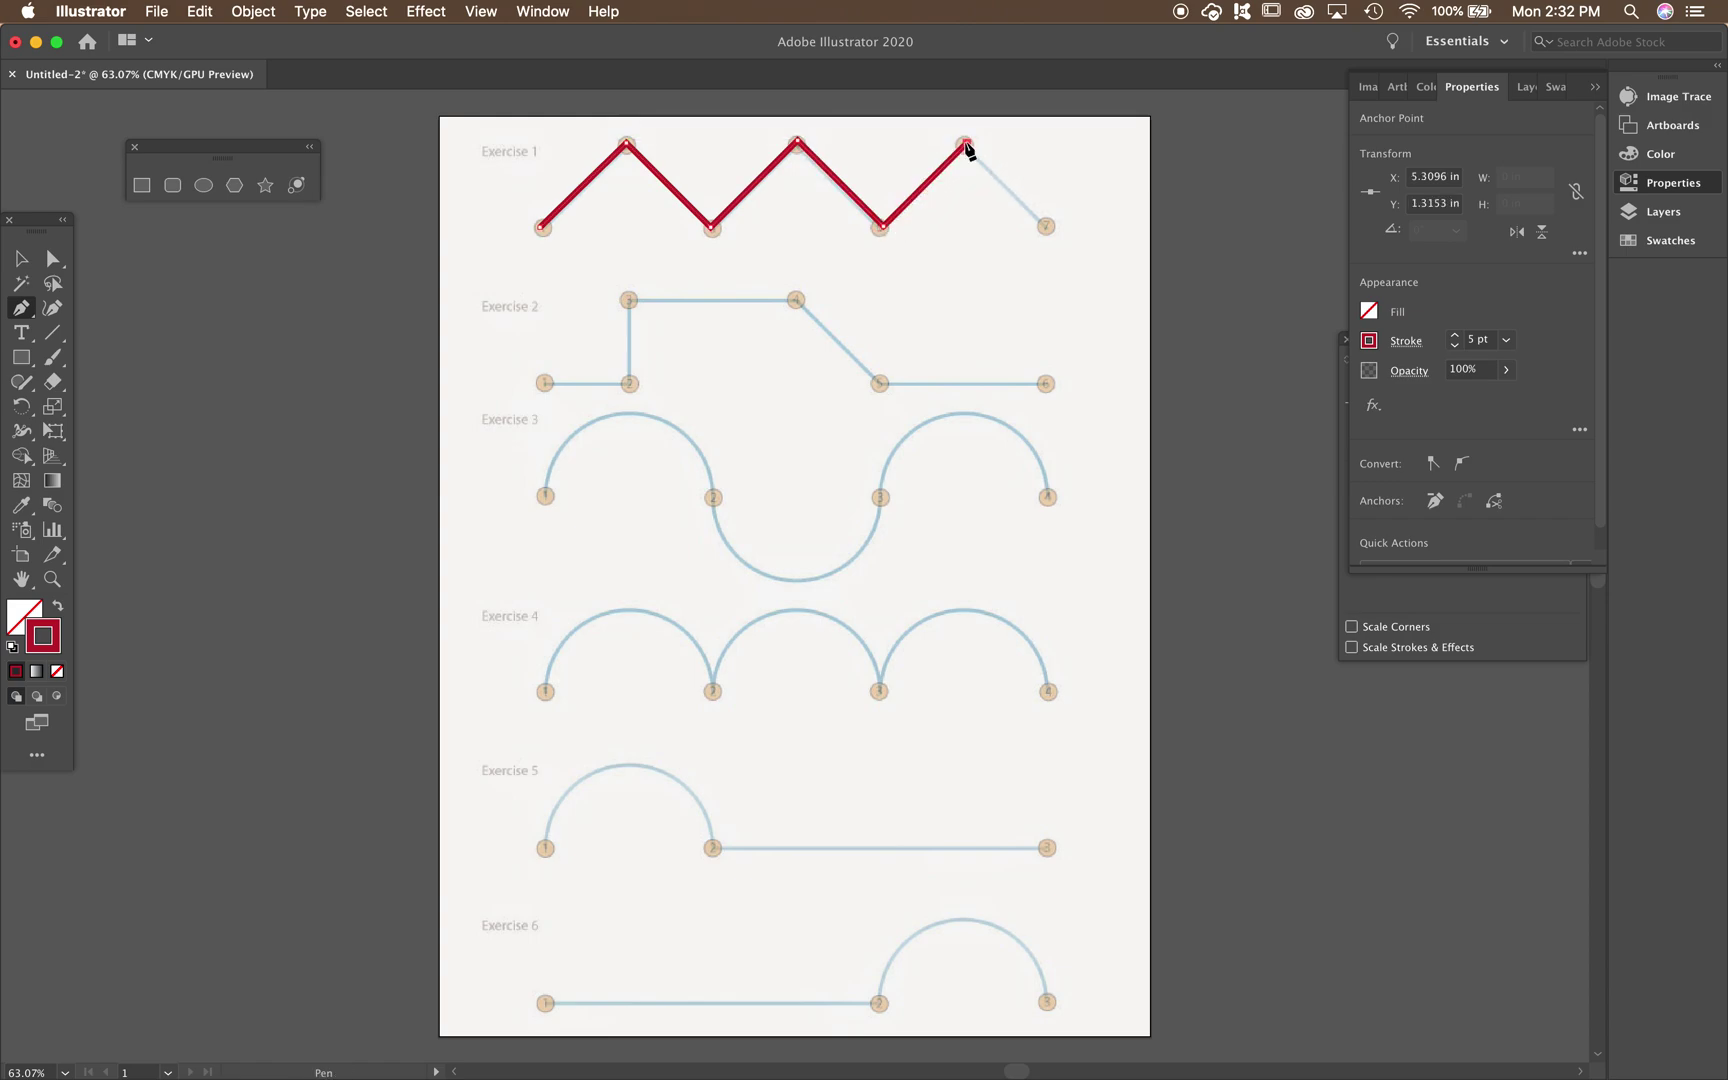
left_click(1047, 226)
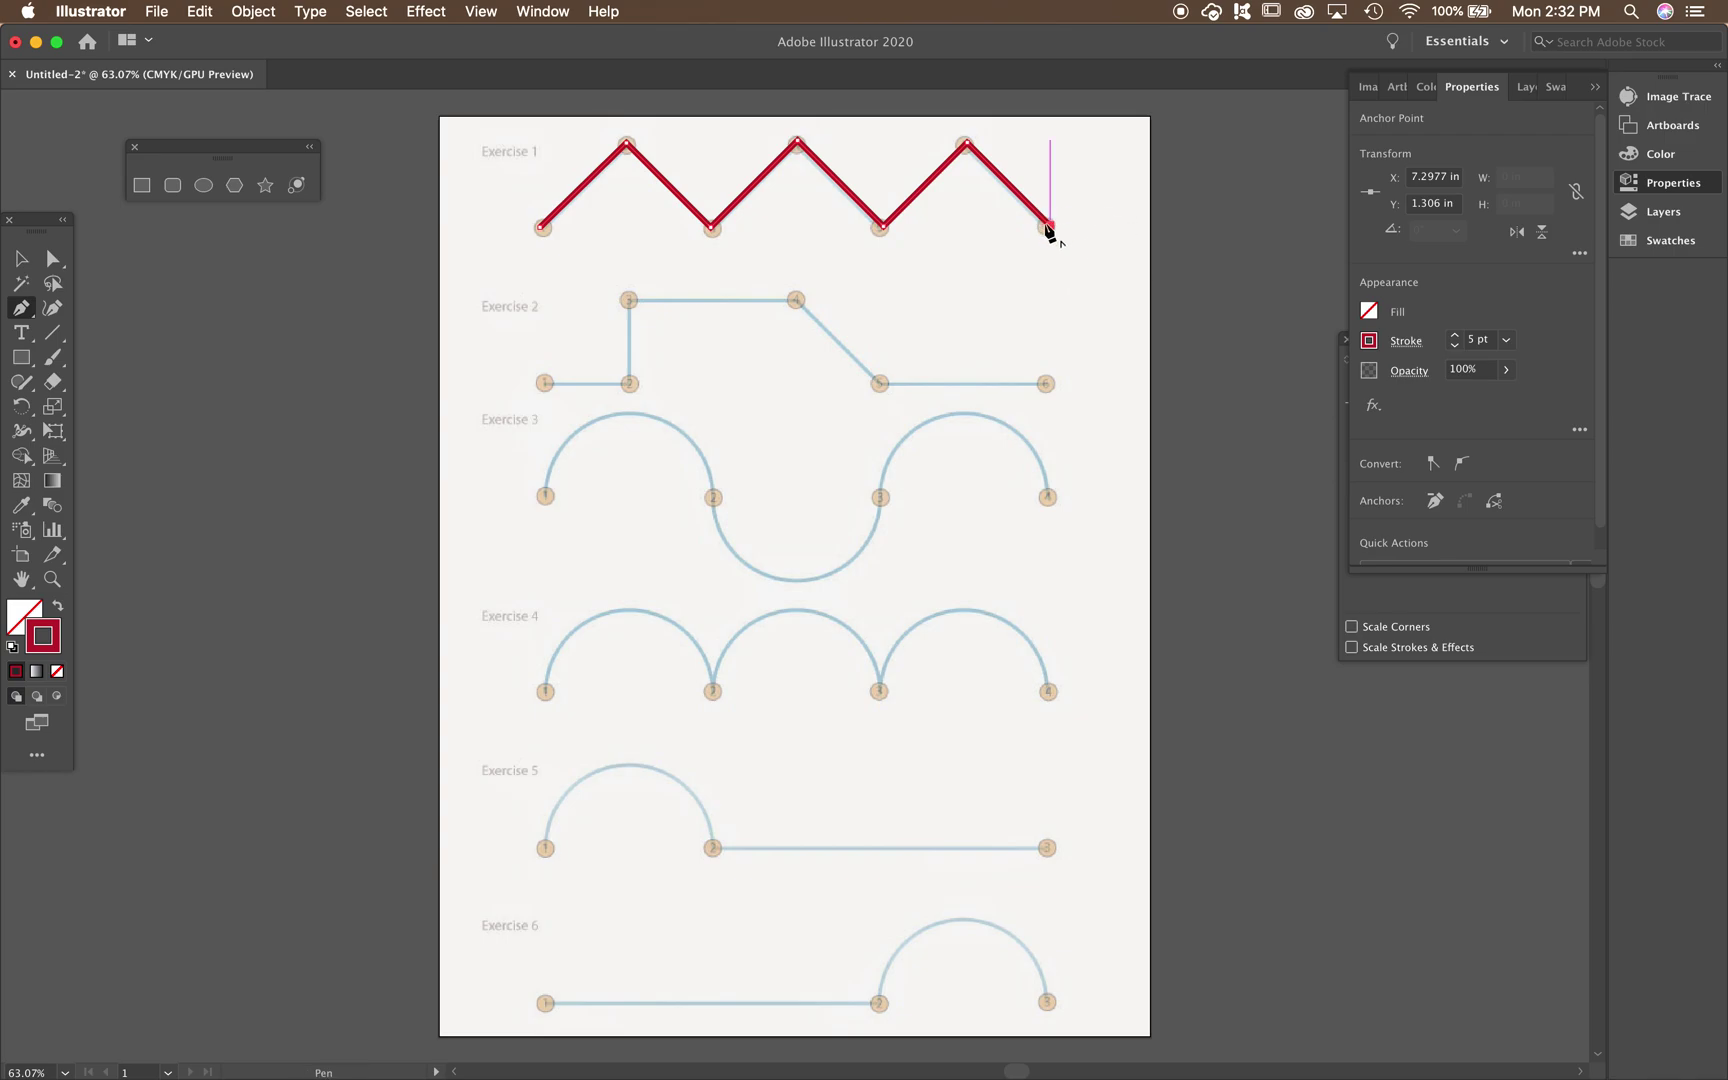
left_click_drag(1048, 228, 1040, 290)
Trace Exercise 2's stepped line through all six points and end the path with Esc.
left_click(541, 382)
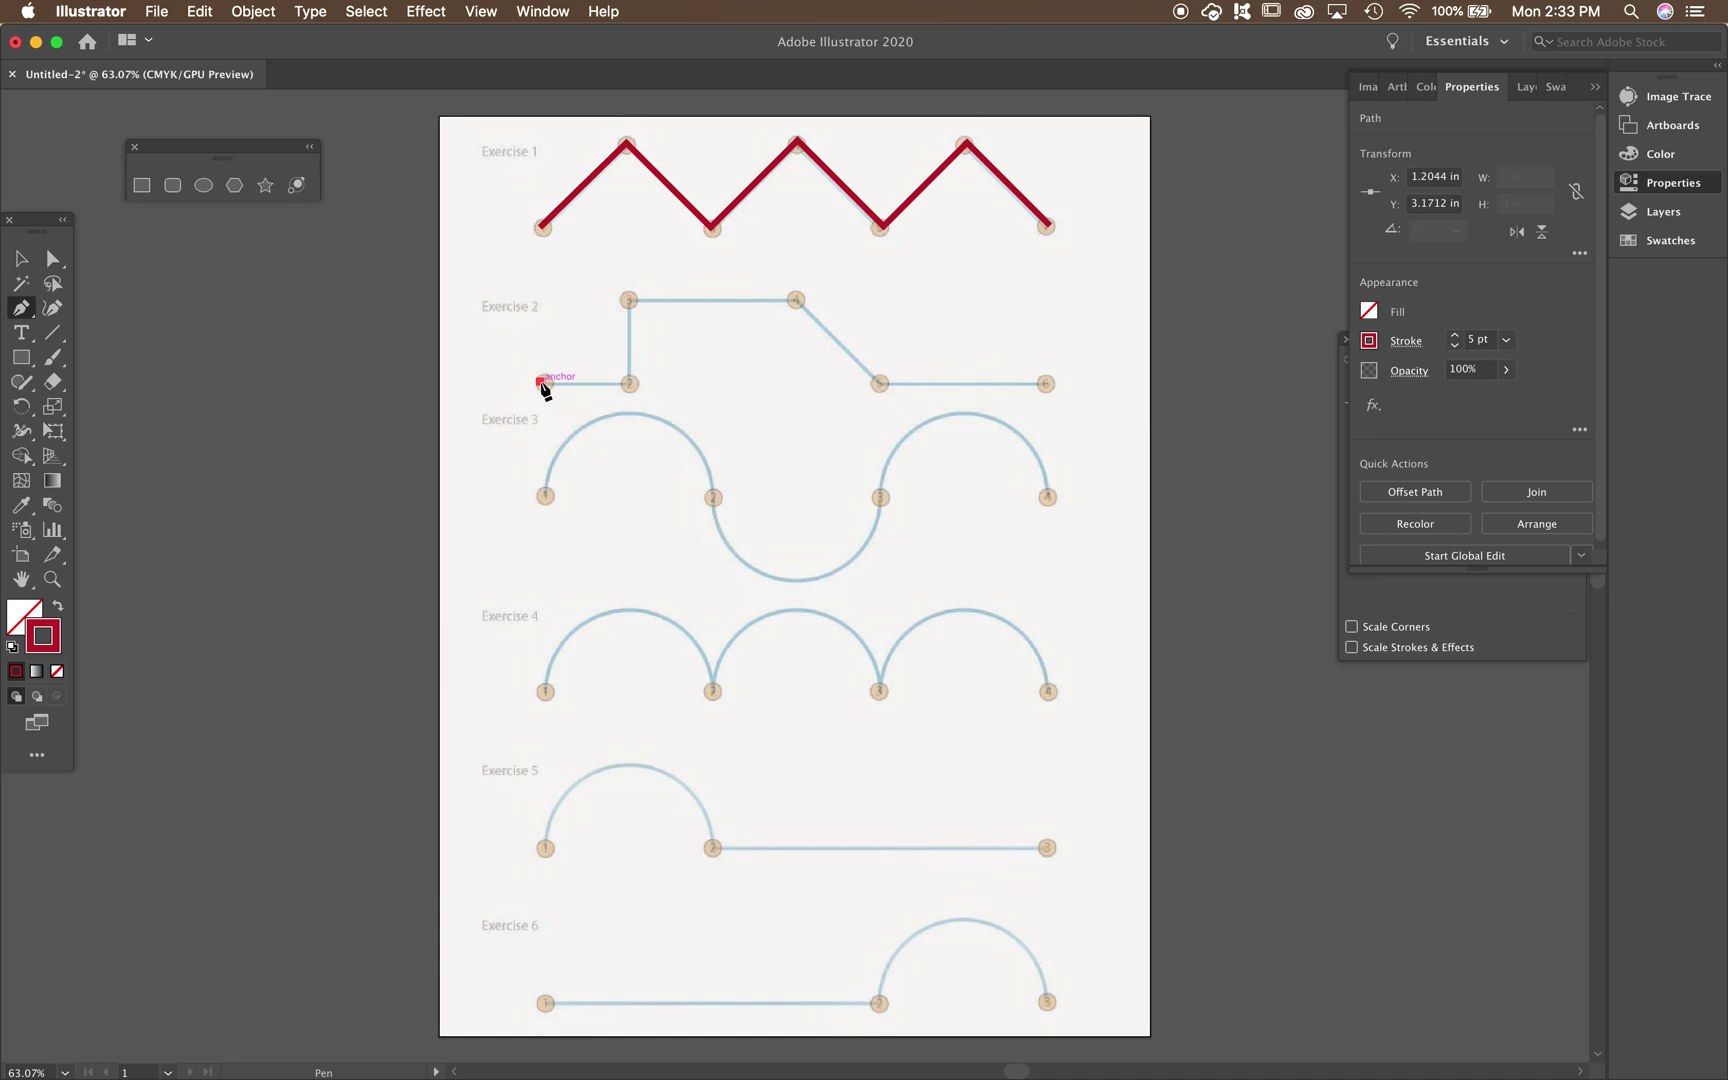
left_click(629, 382)
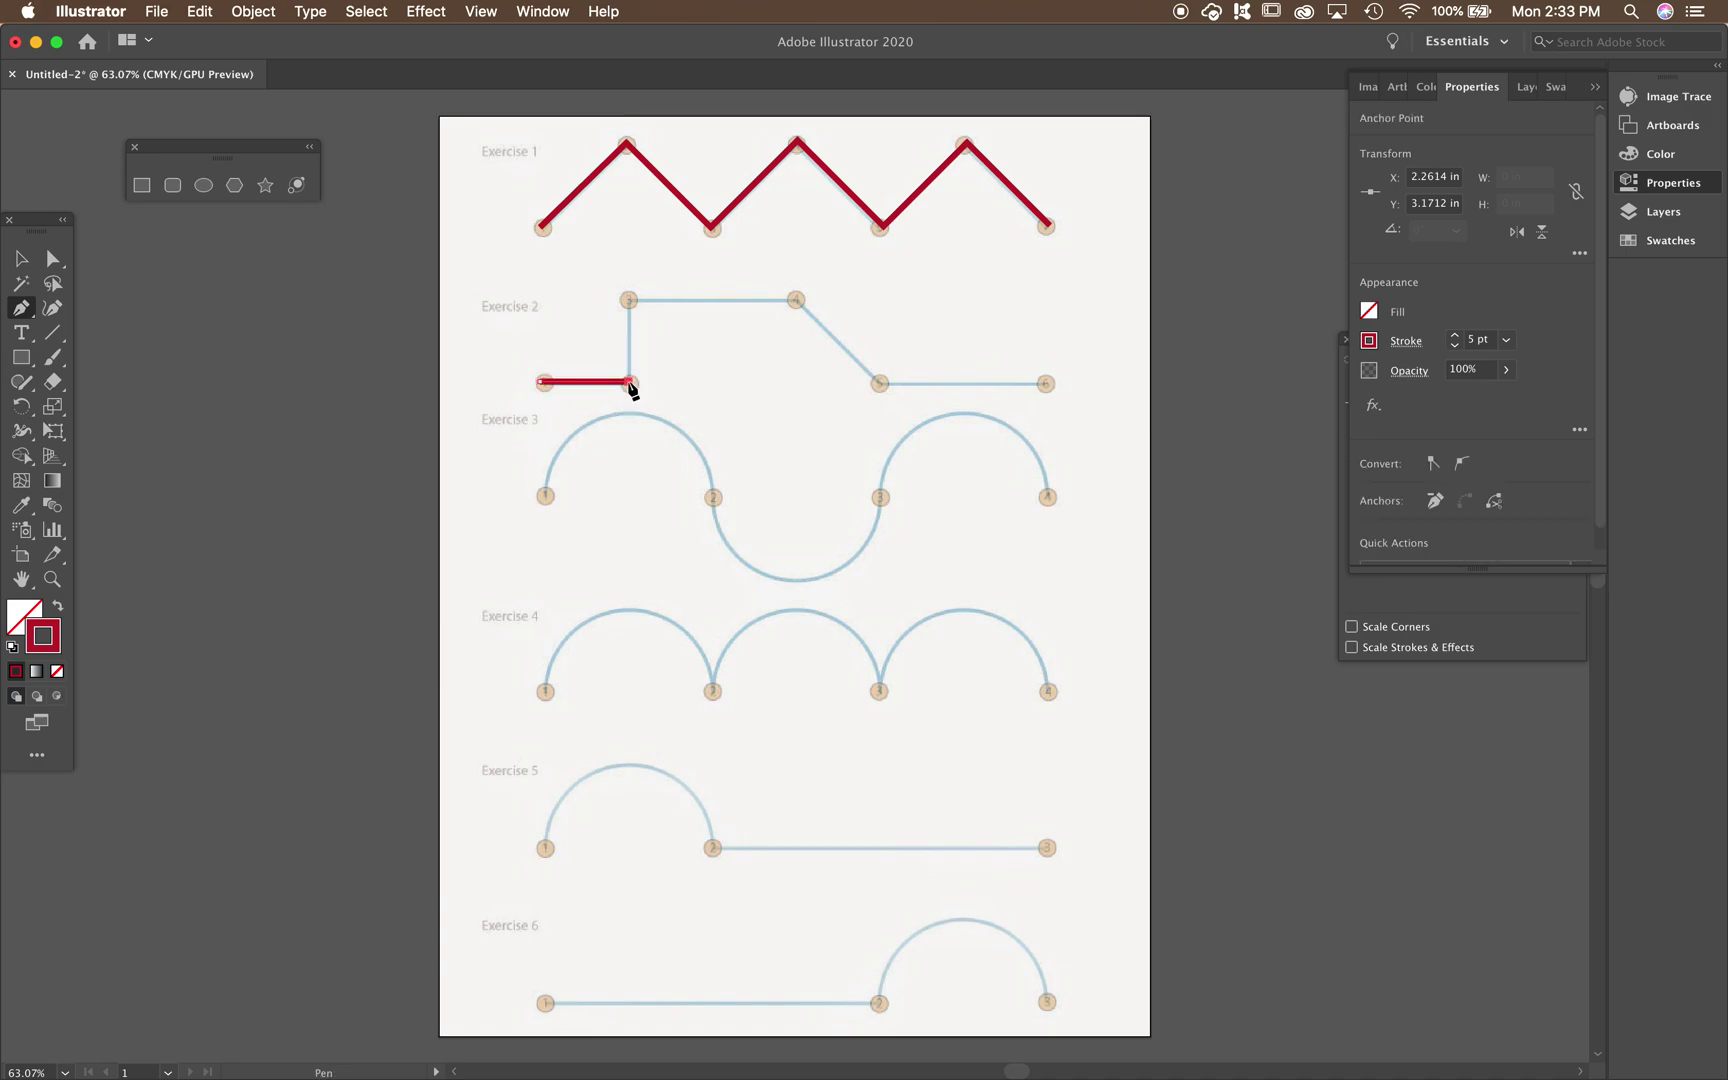
left_click(629, 300)
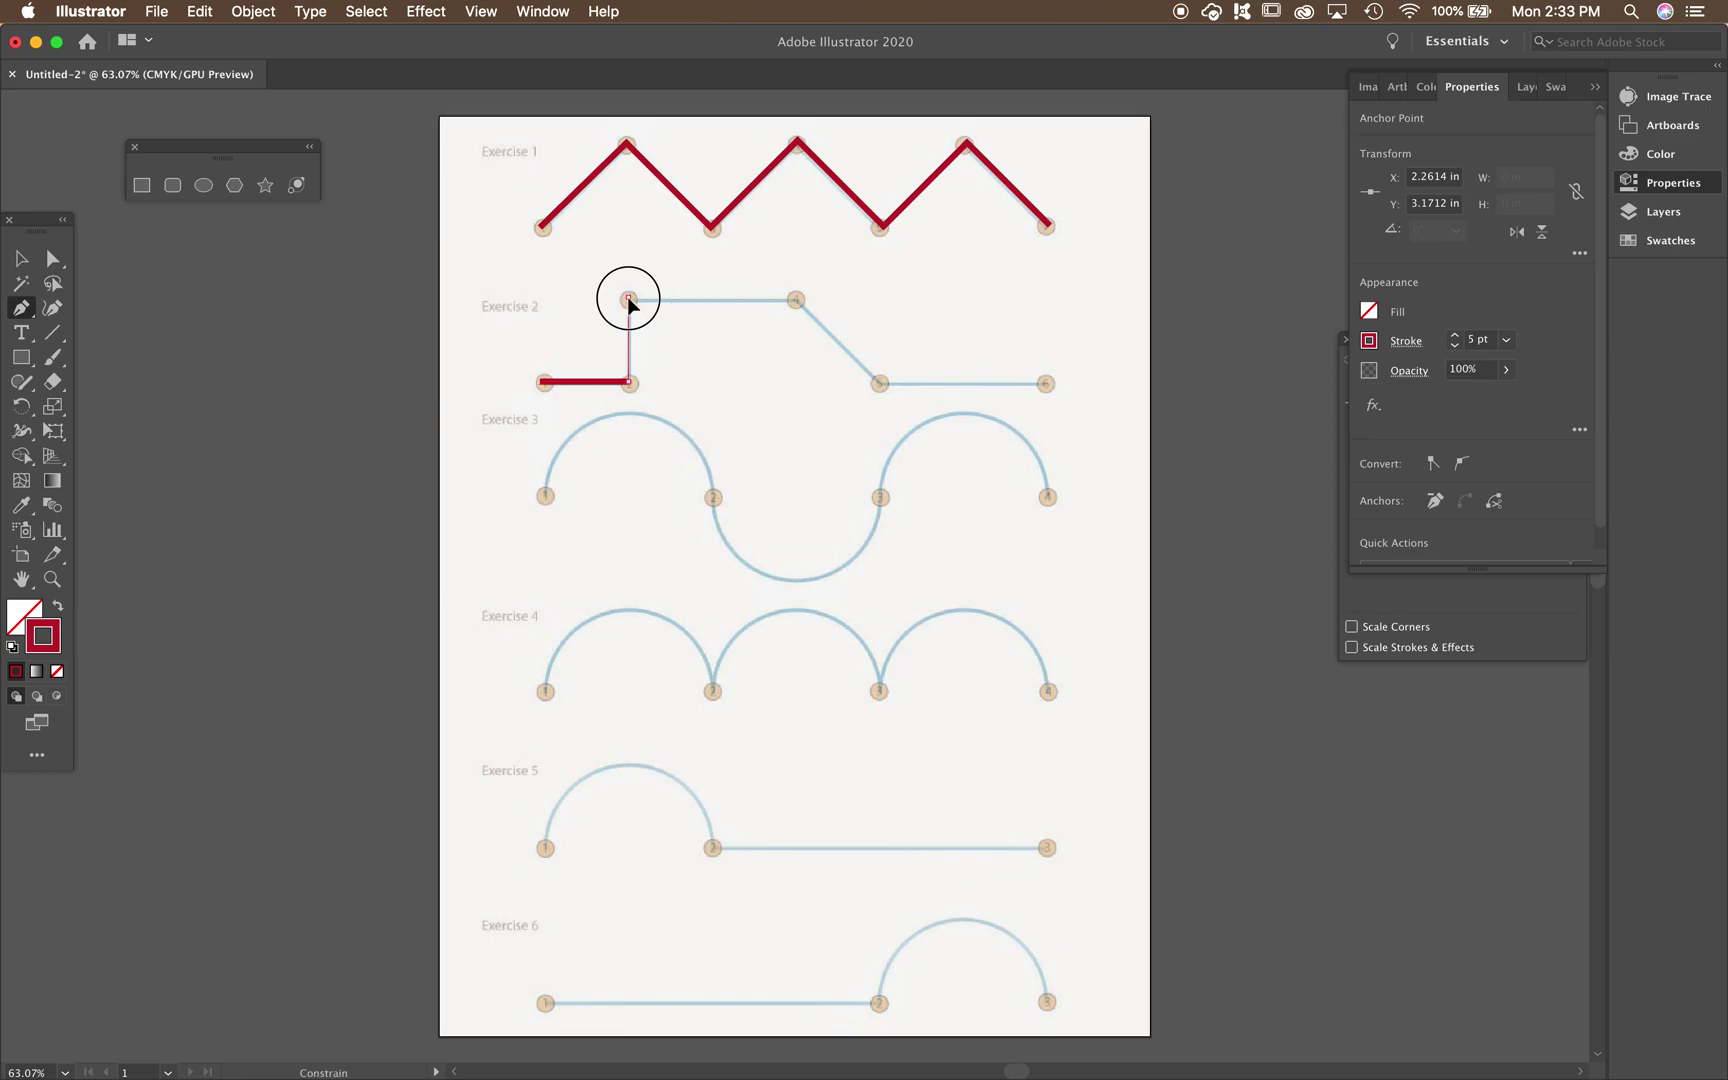
left_click(798, 301)
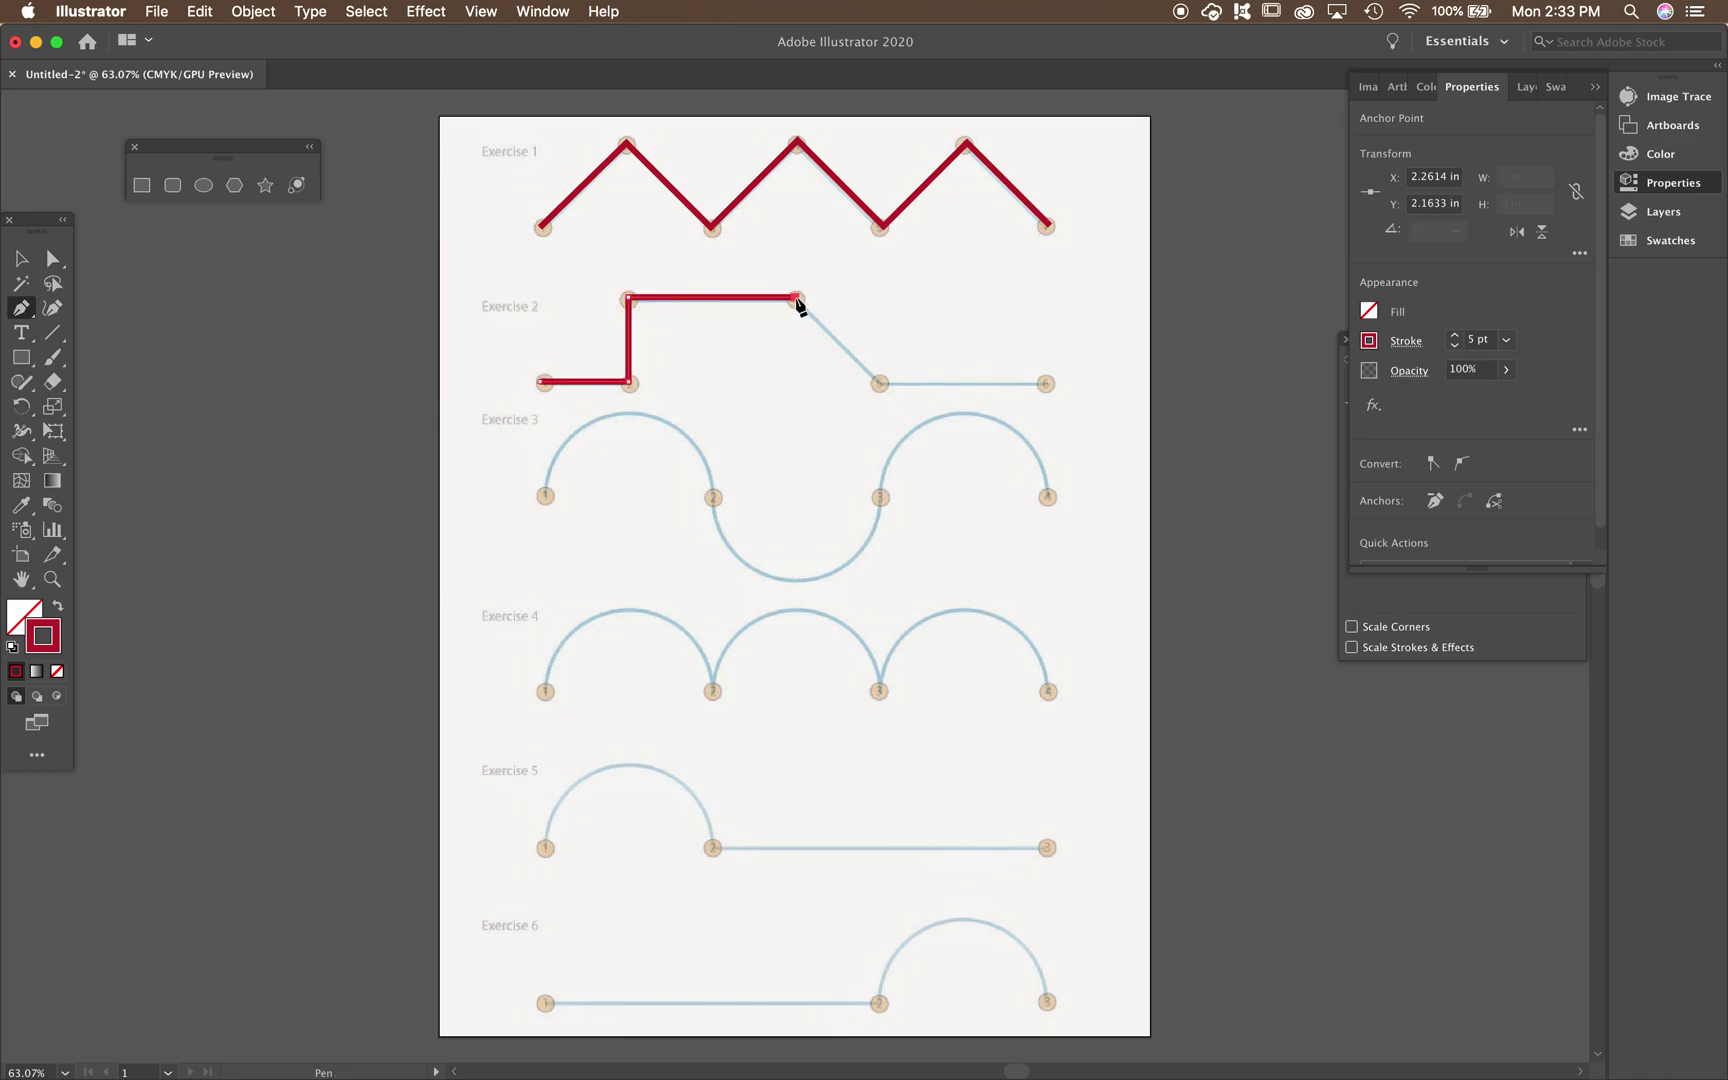
left_click(878, 382)
left_click(1047, 382)
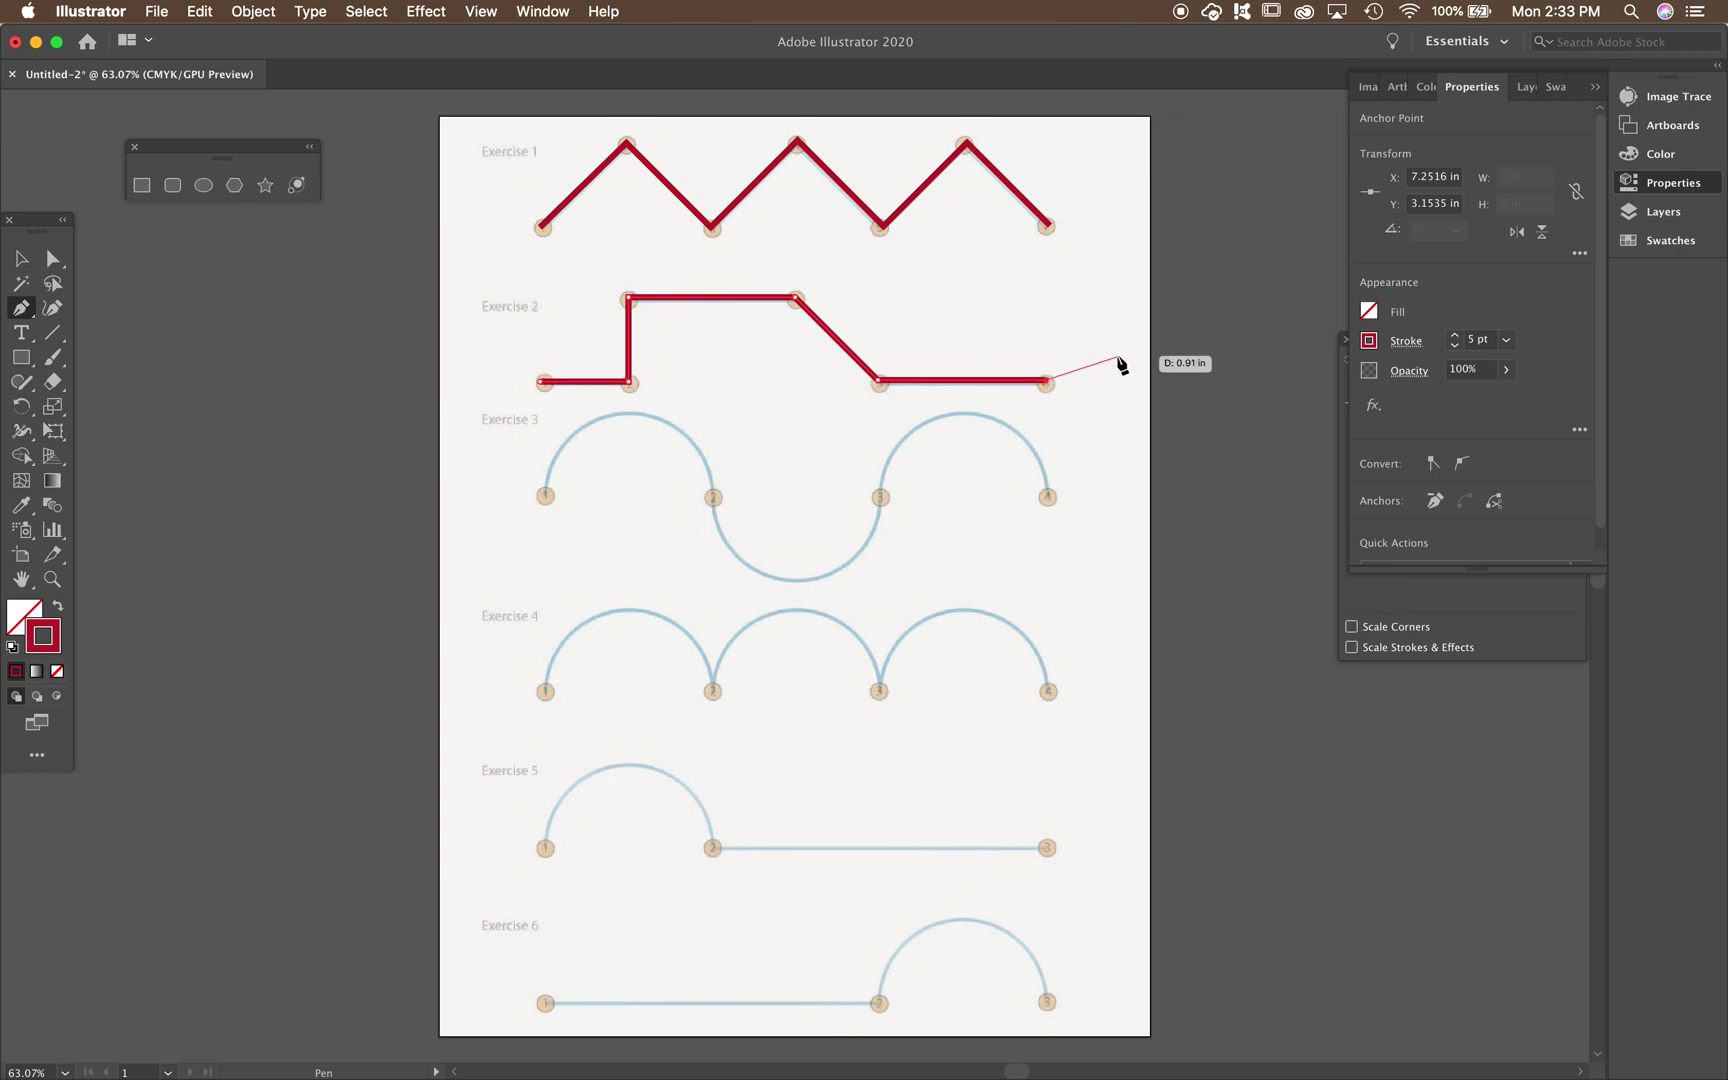
key("Escape")
Try starting Exercise 3 at its first anchor, undoing the false starts with Cmd+Z.
left_click(541, 496)
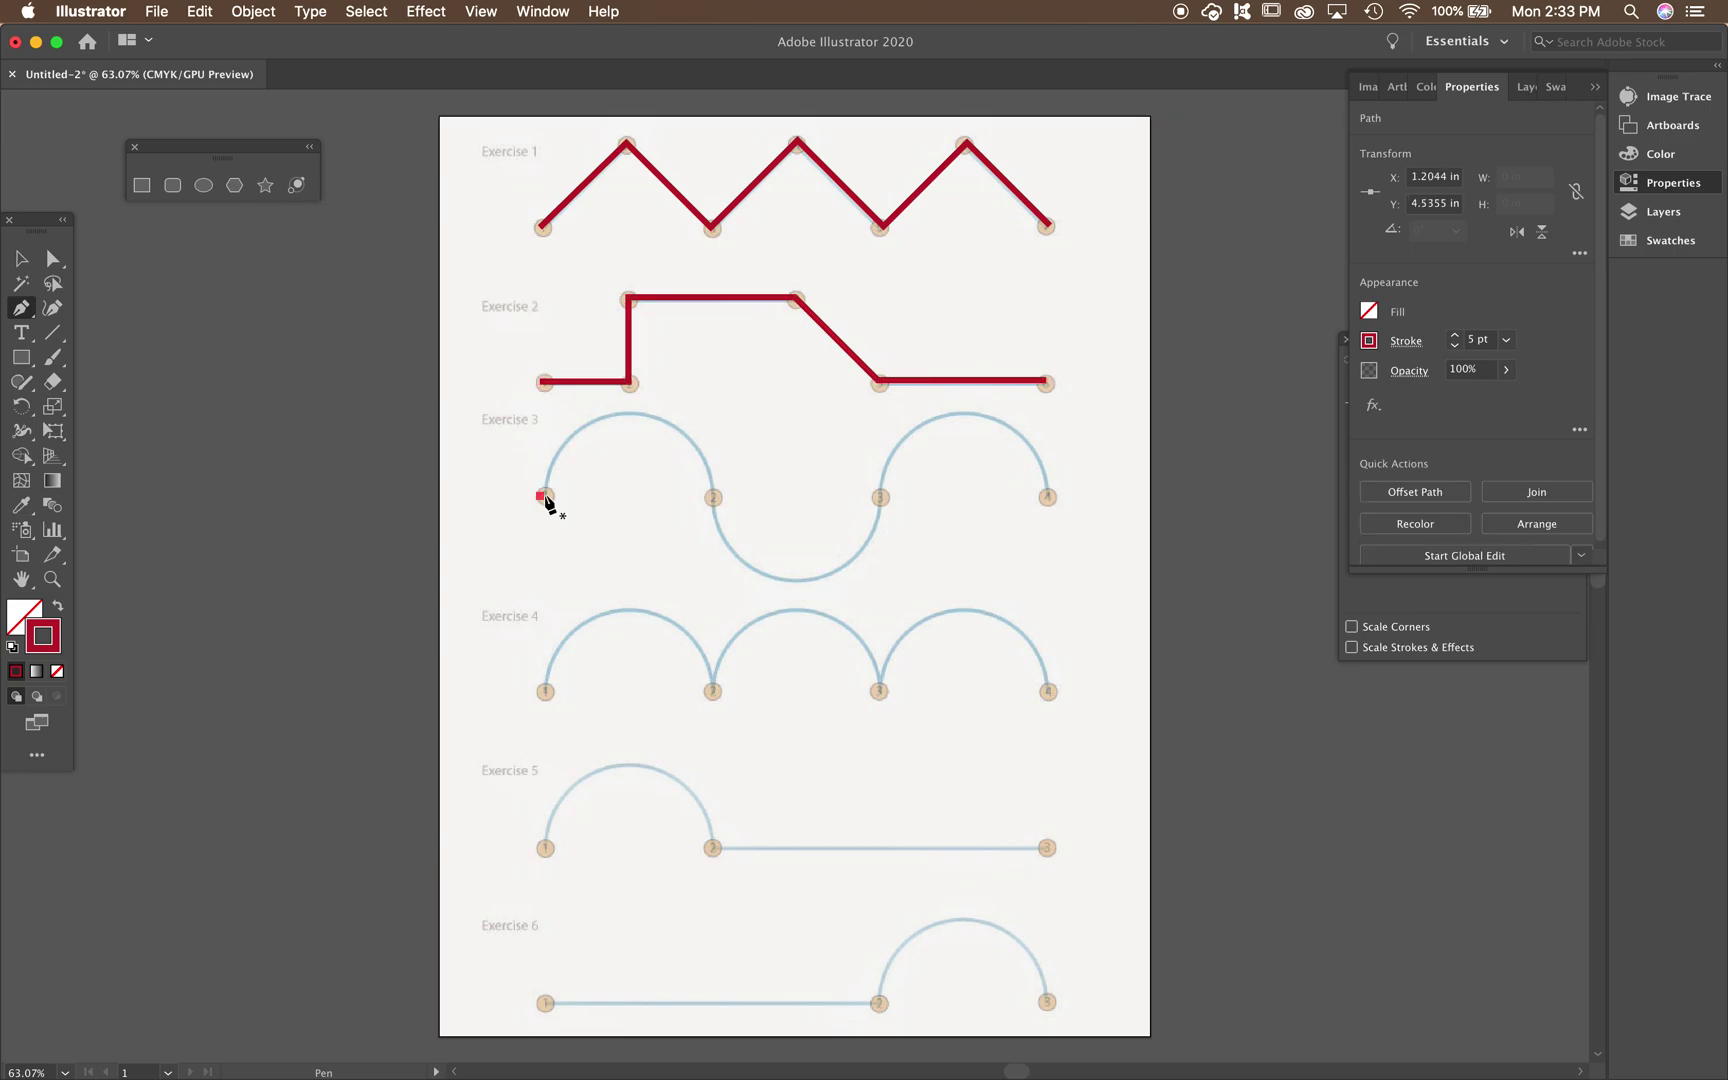
key("super+z")
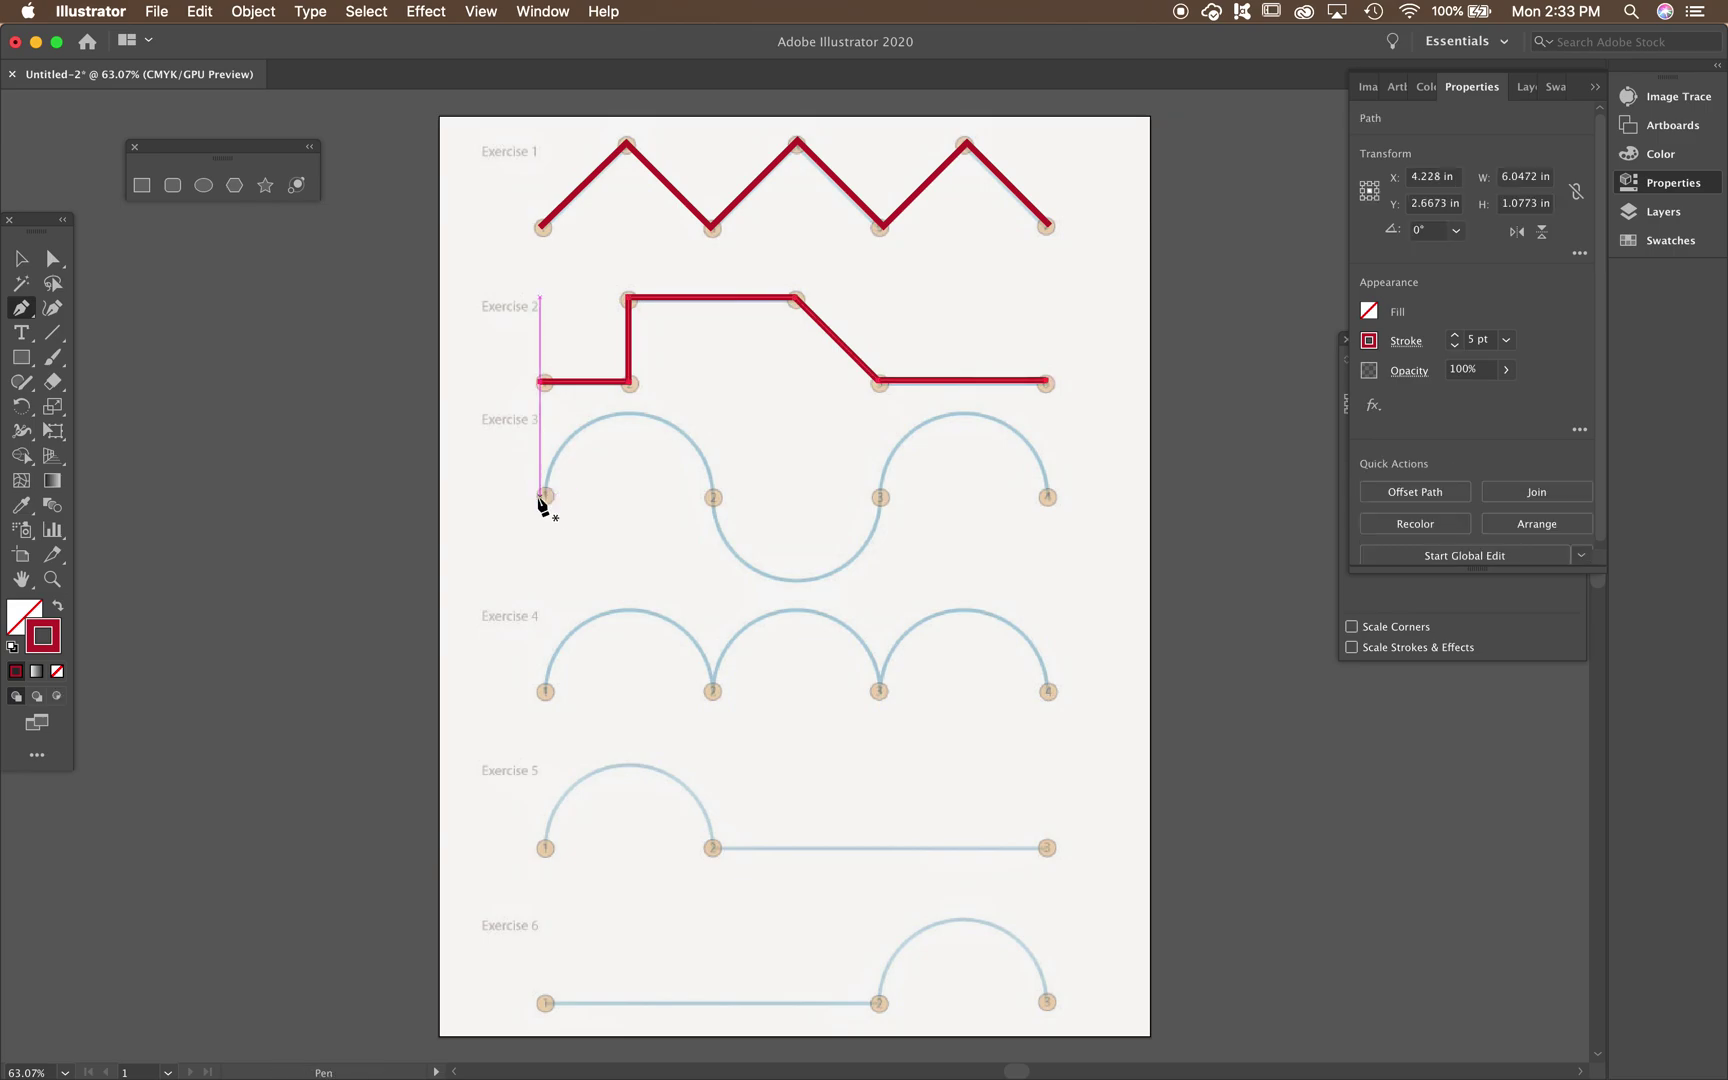
left_click_drag(544, 495, 543, 424)
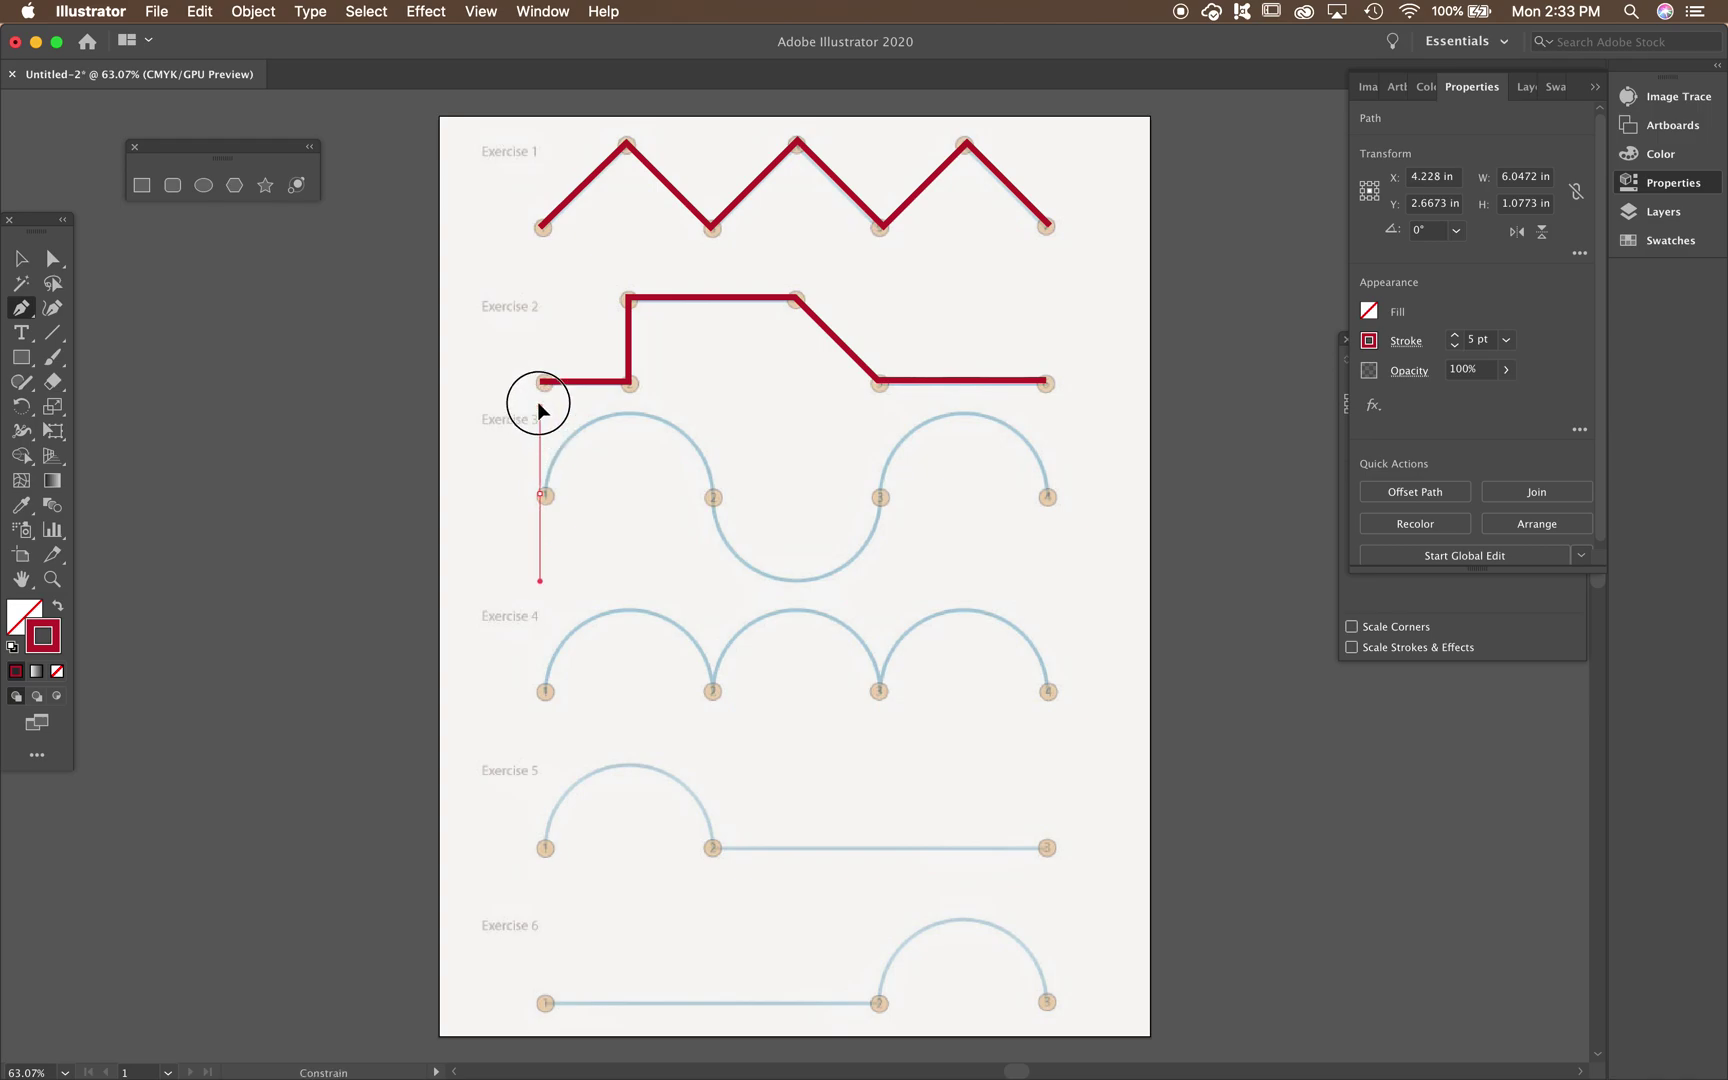
left_click_drag(538, 410, 541, 400)
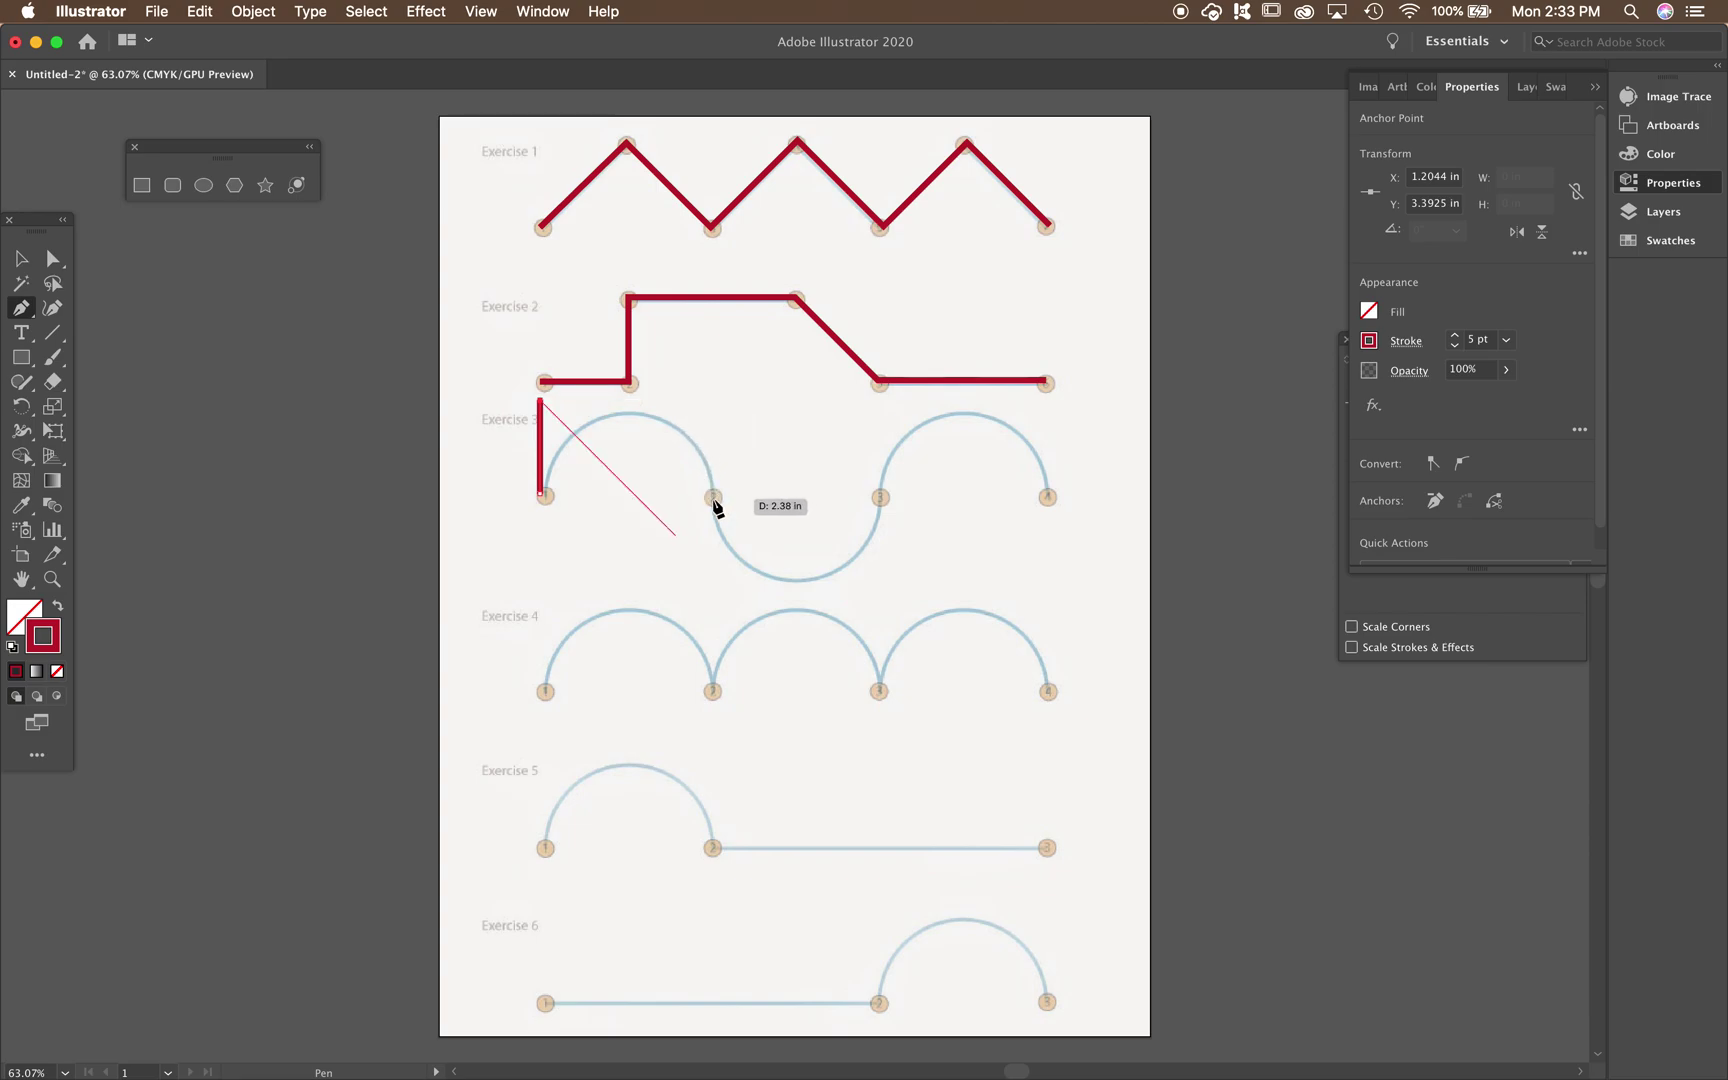
key("super+z")
key("super+z")
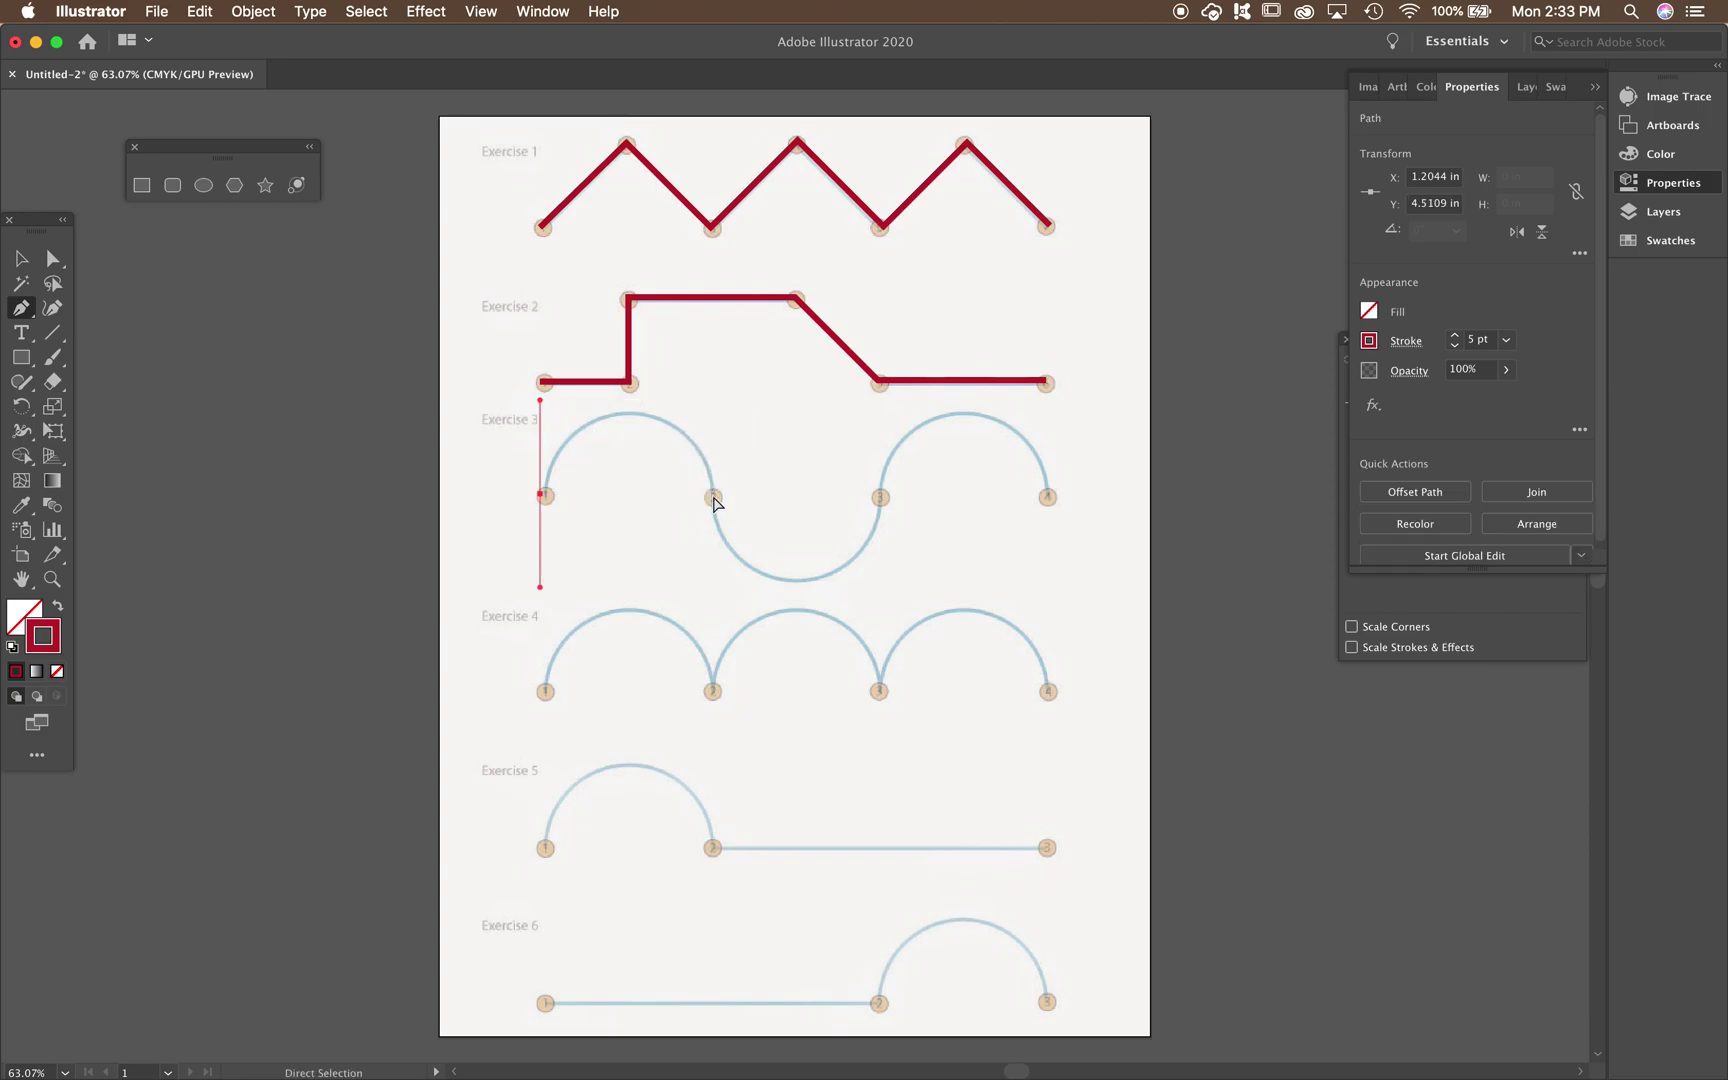
Draw Exercise 3's wave as three arcs with vertical handles at anchors 1 to 4.
left_click(548, 499)
left_click_drag(550, 503, 548, 404)
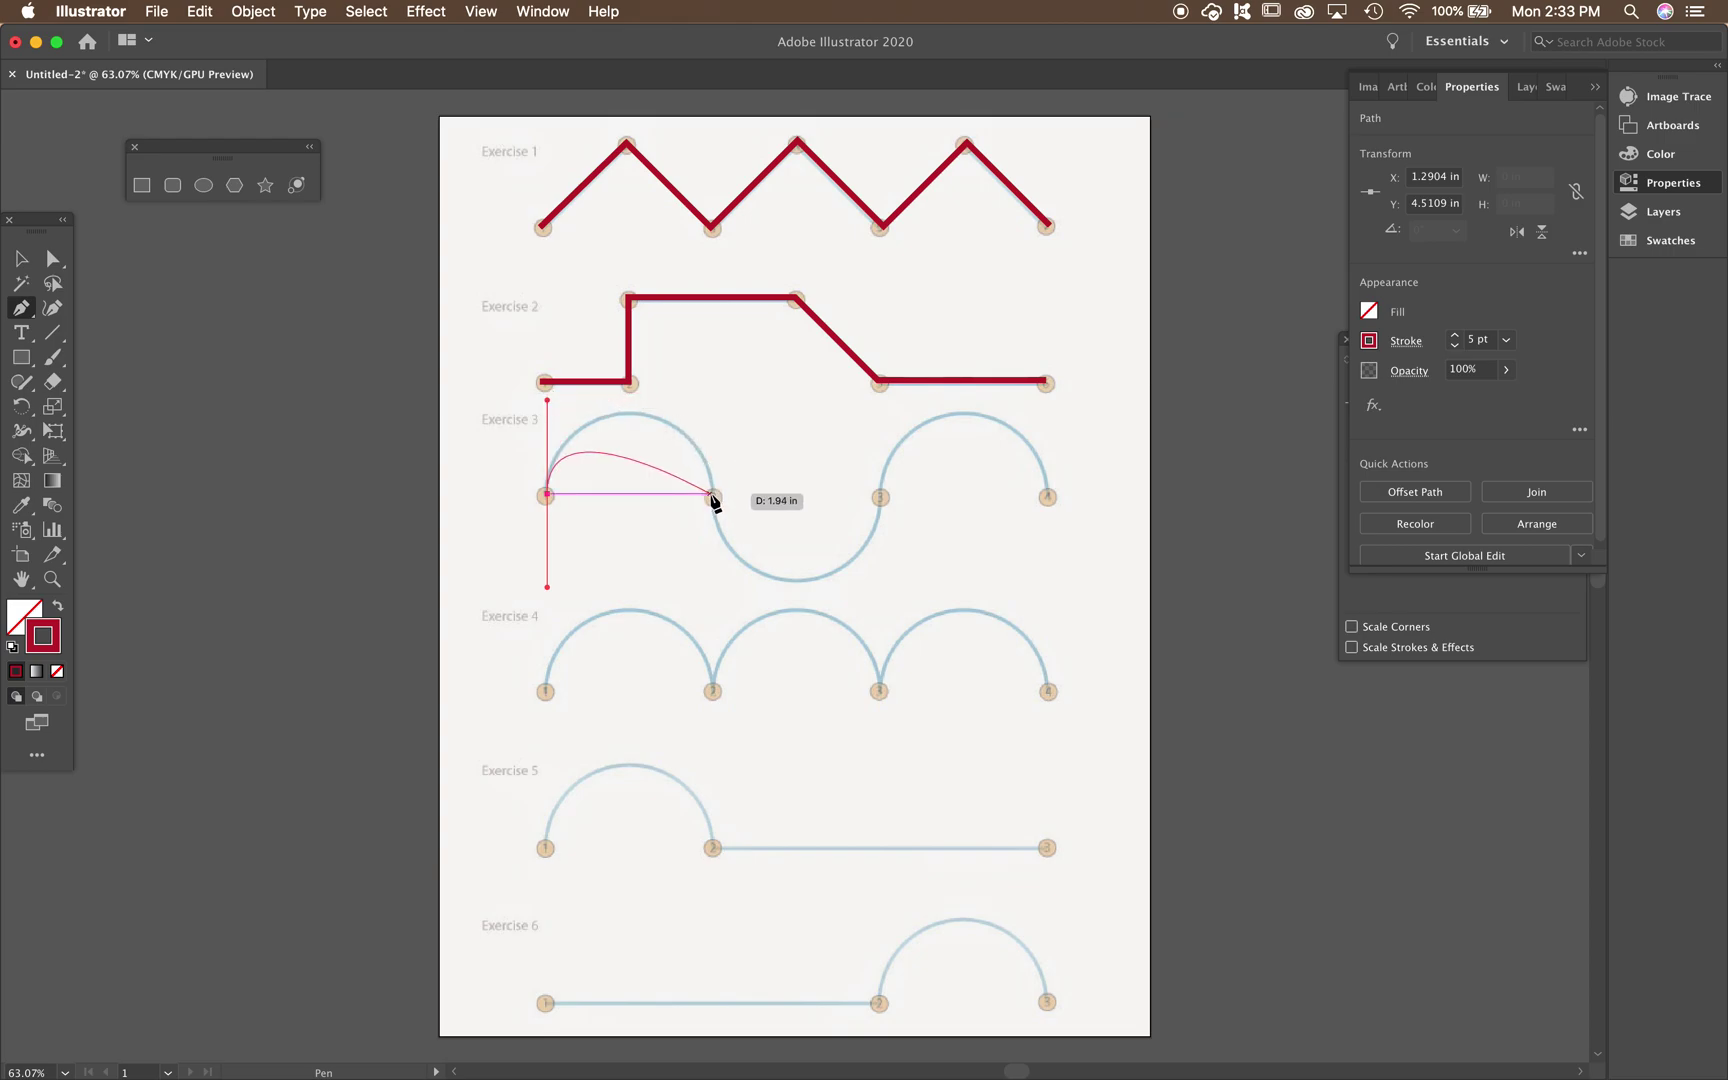
left_click_drag(712, 495, 709, 607)
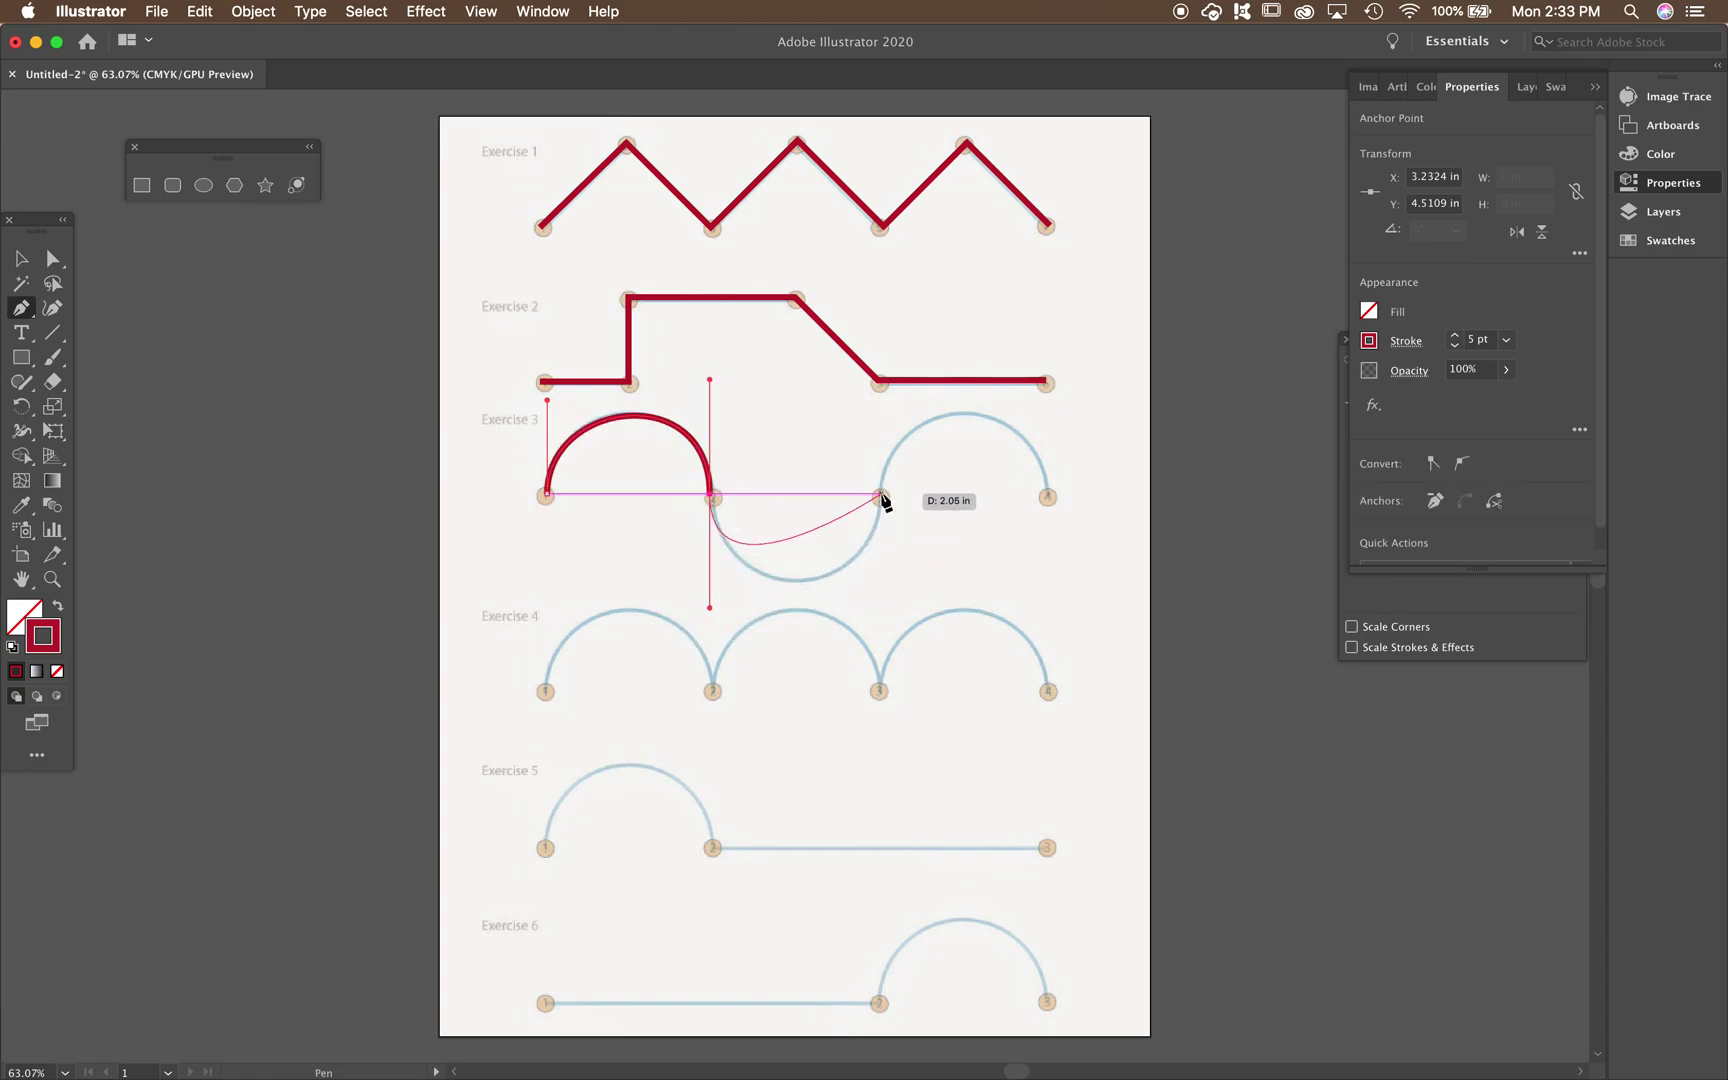
left_click_drag(881, 497, 885, 386)
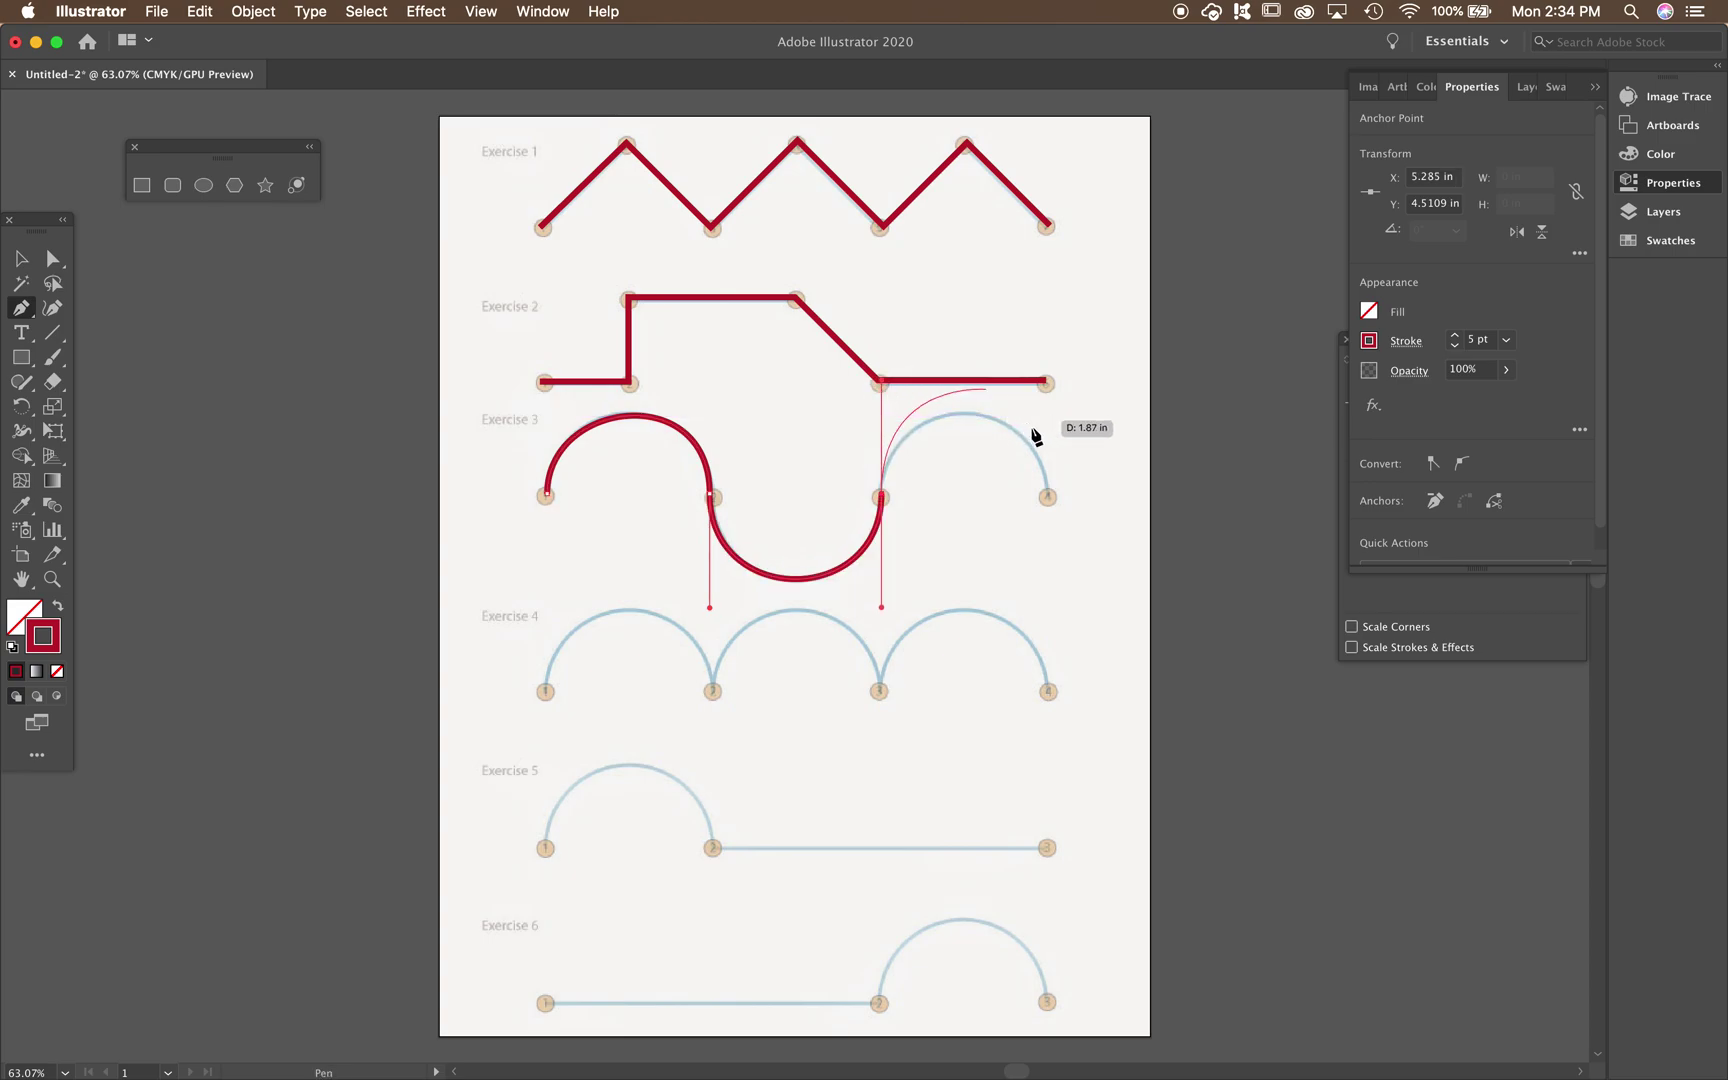
mouse_move(1047, 497)
left_mouse_down()
mouse_move(1041, 530)
mouse_move(1010, 540)
mouse_move(1078, 530)
mouse_move(1025, 517)
mouse_move(1072, 522)
mouse_move(1036, 571)
mouse_move(1046, 599)
left_mouse_up()
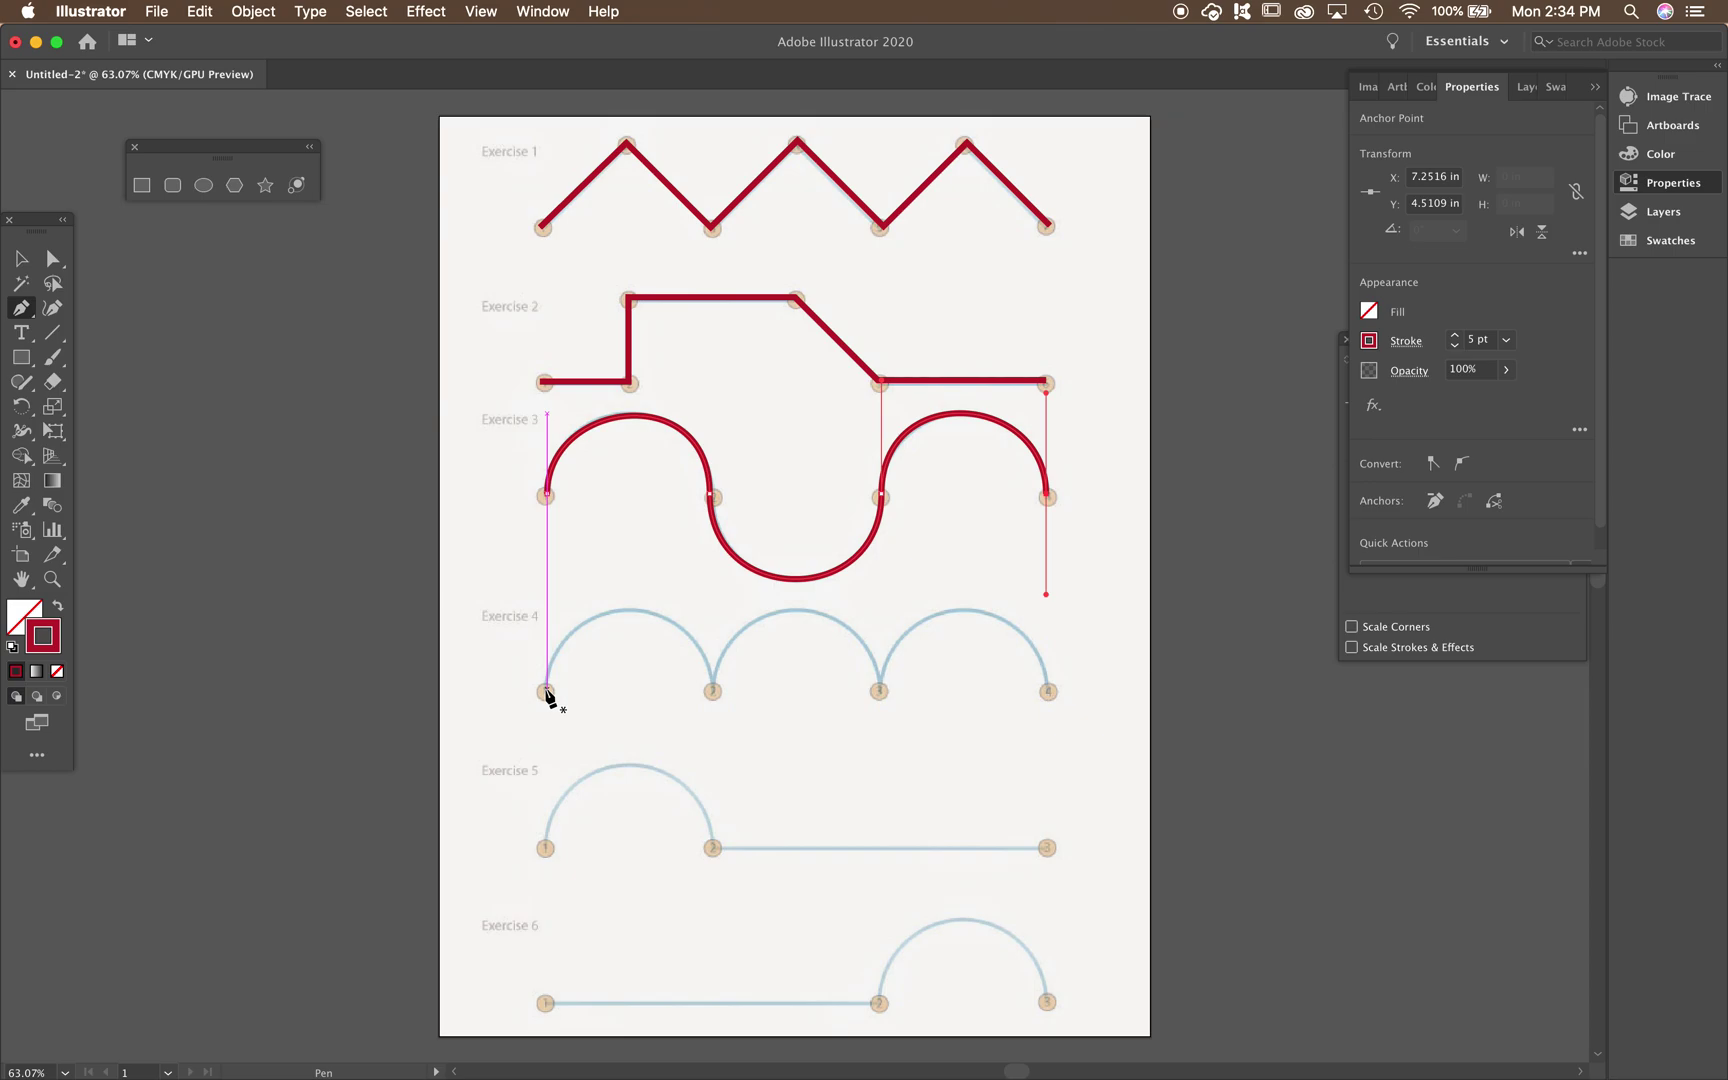
Zoom to 100% and pan to bring Exercises 4–6 into view.
key("super")
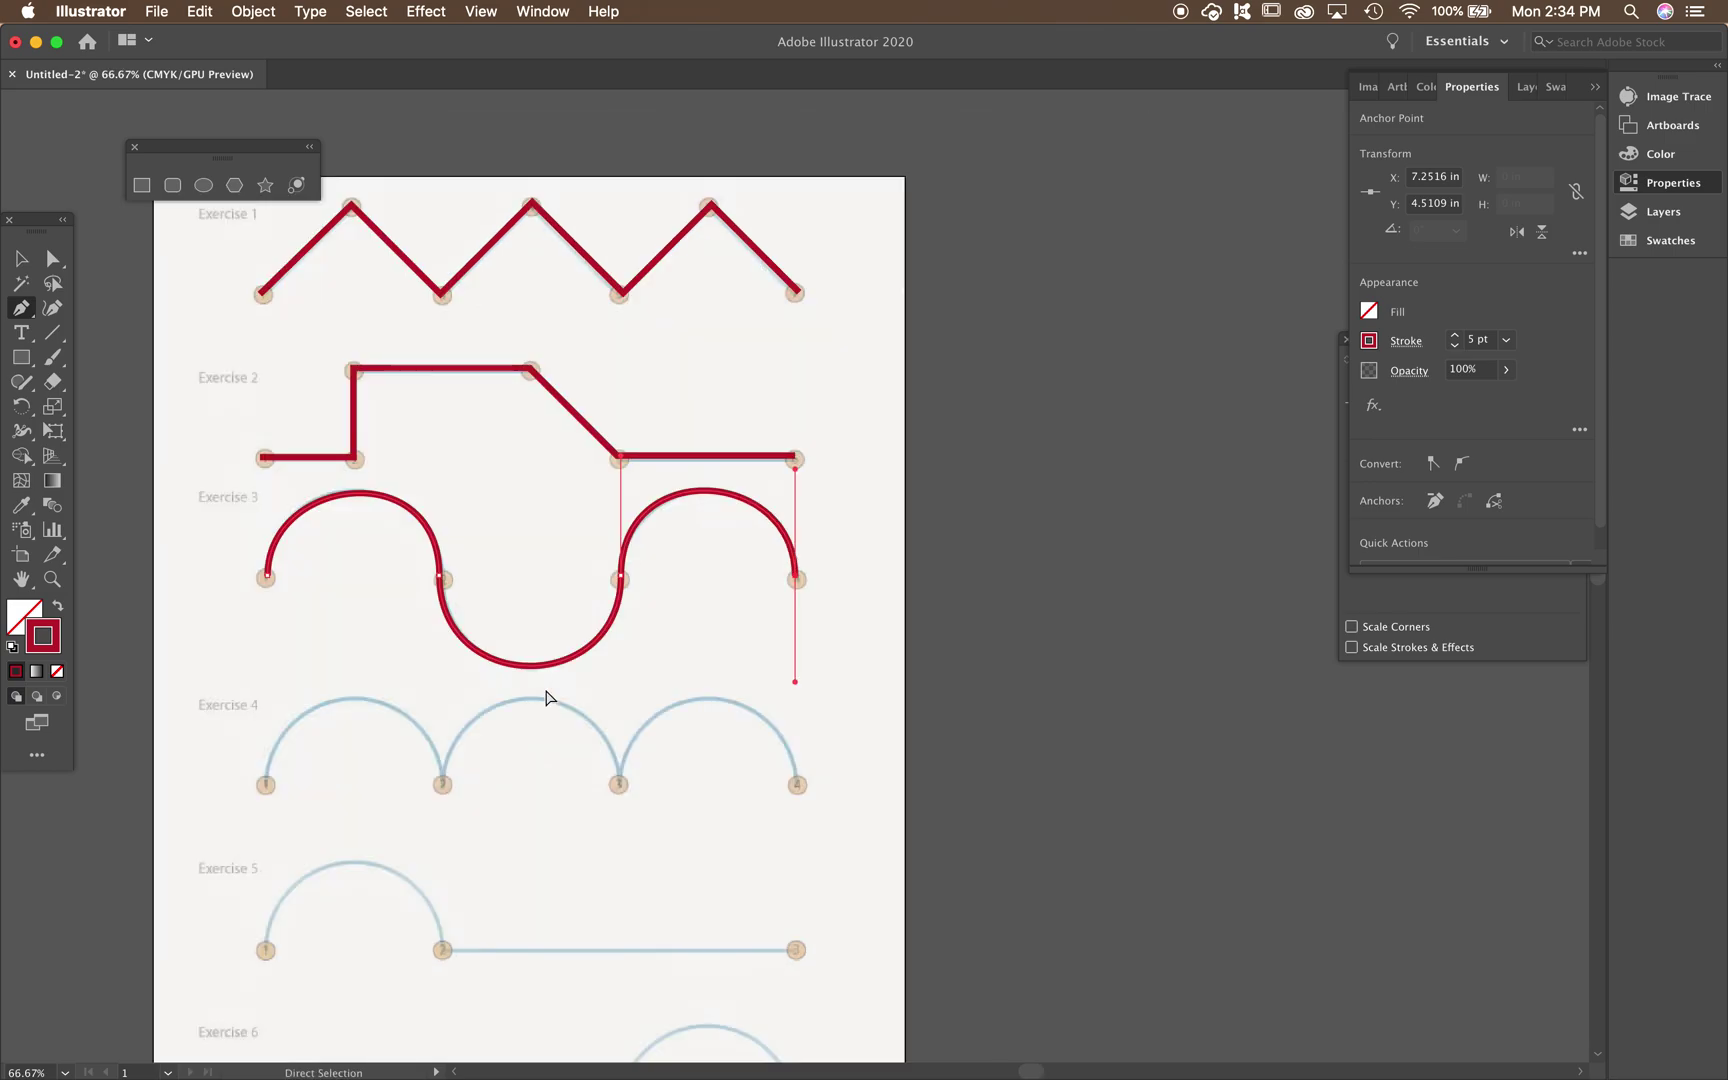
key("super+1")
key("space")
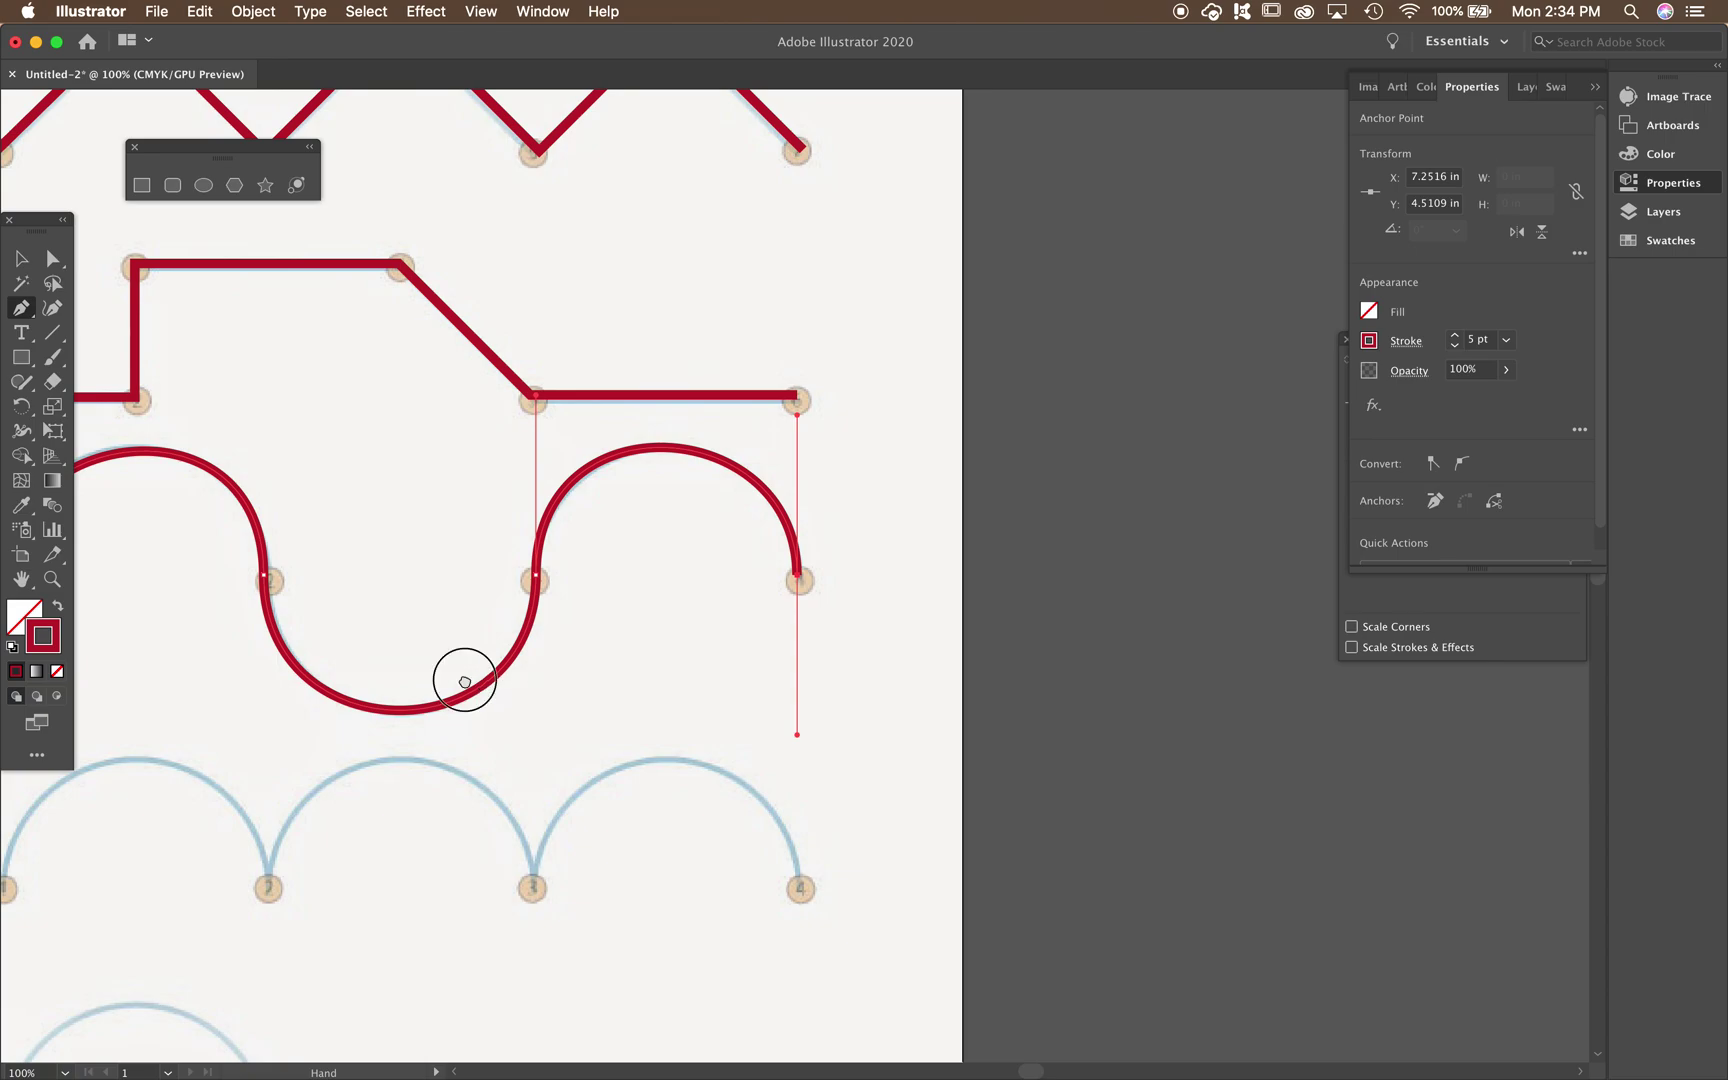
left_click_drag(463, 679, 776, 404)
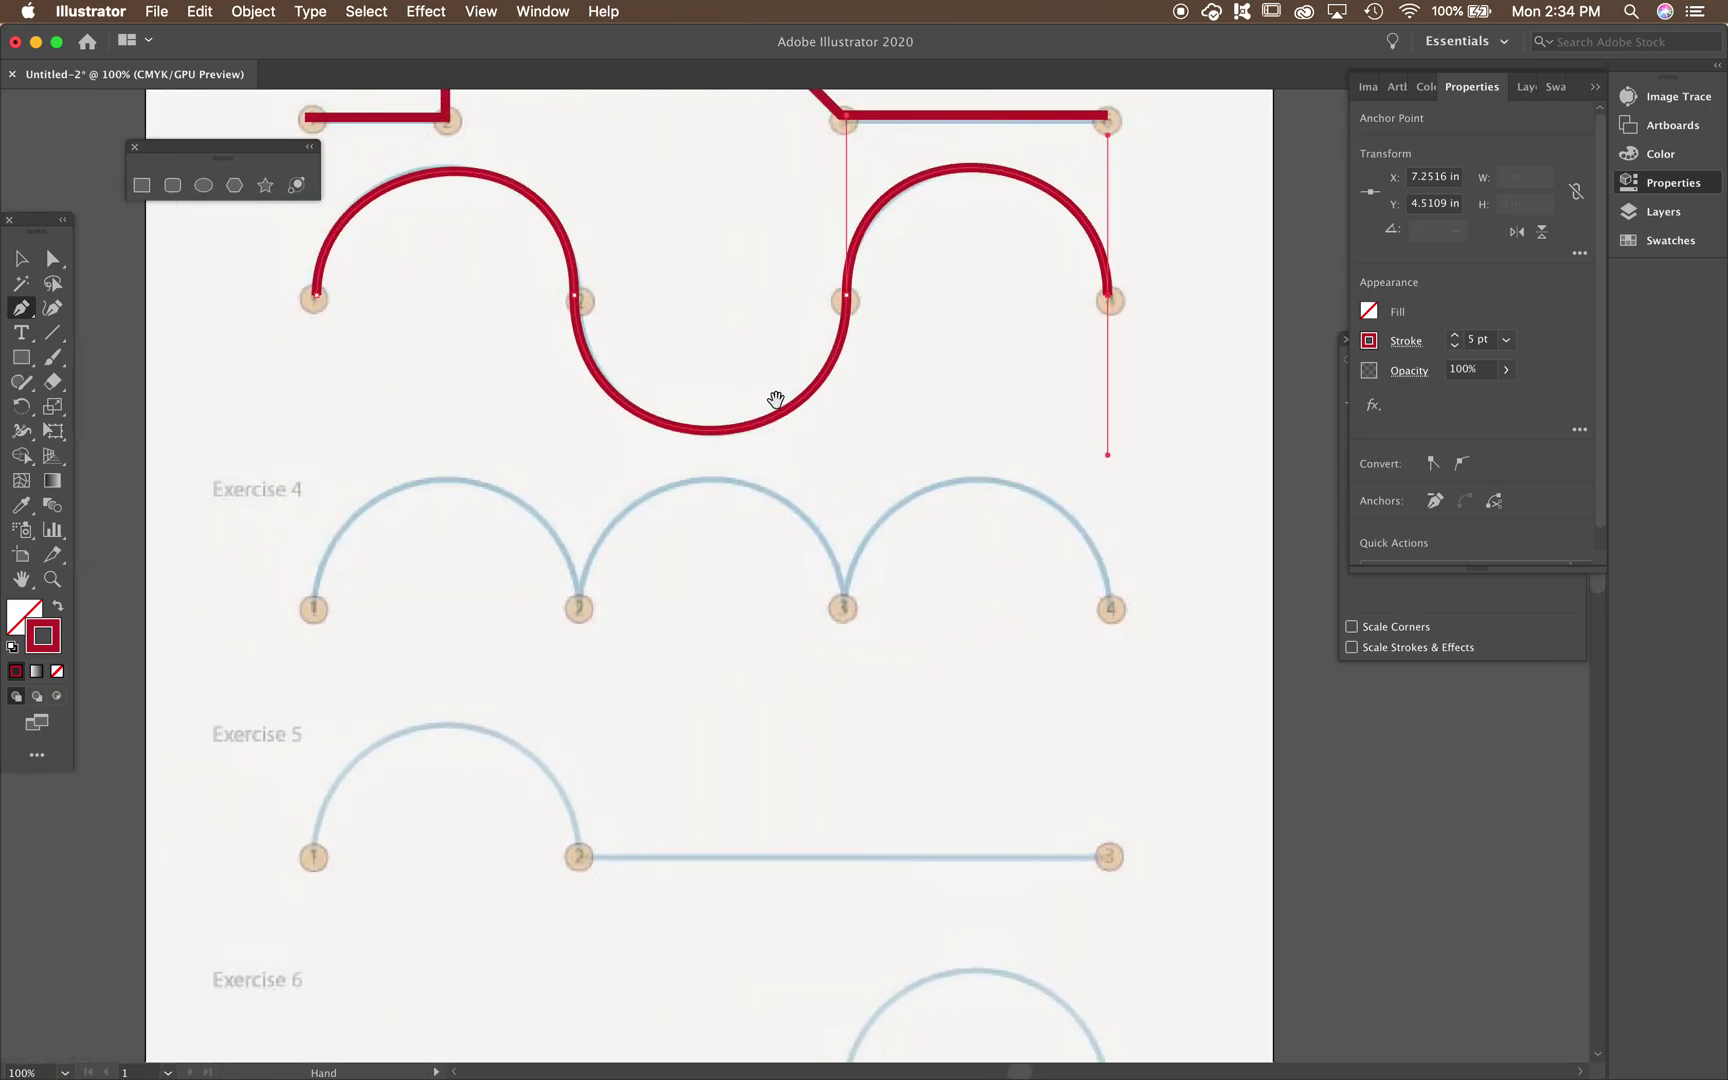
Draw Exercise 4's first arch and make anchor 2 a sharp corner with a new upward handle.
left_click(313, 610)
left_click_drag(313, 610, 310, 390)
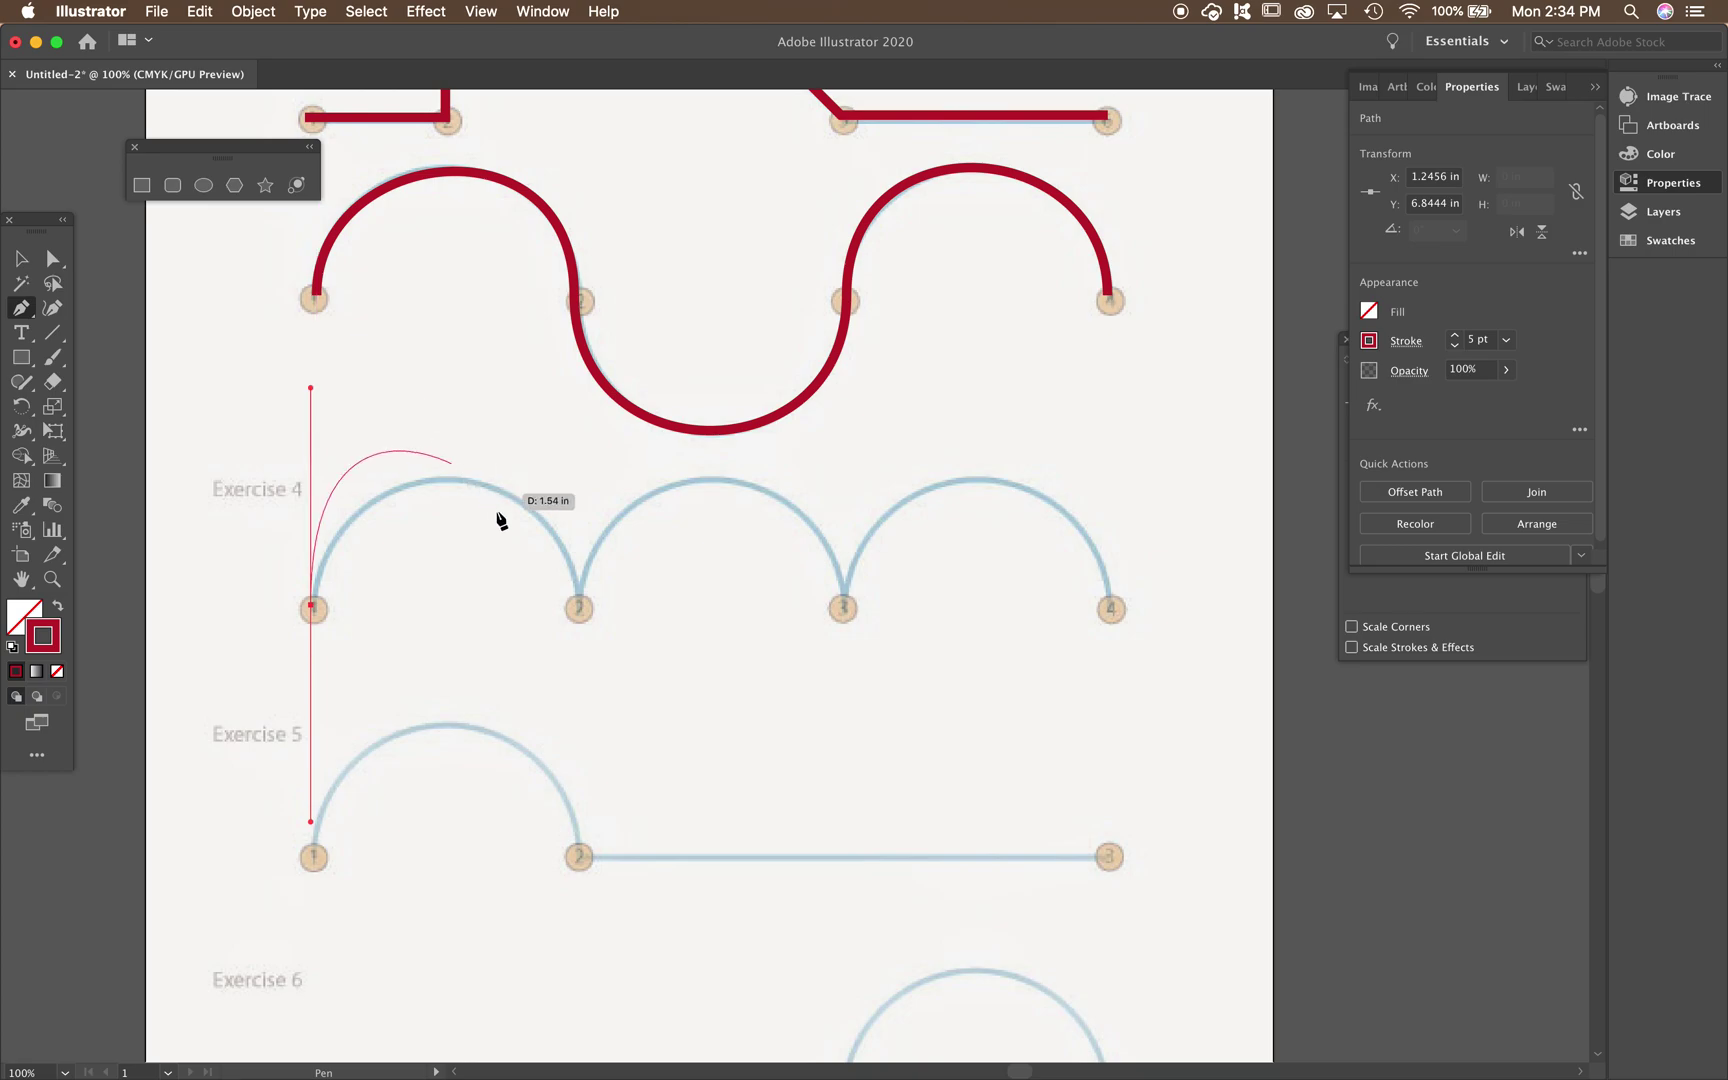
left_click_drag(578, 606, 577, 735)
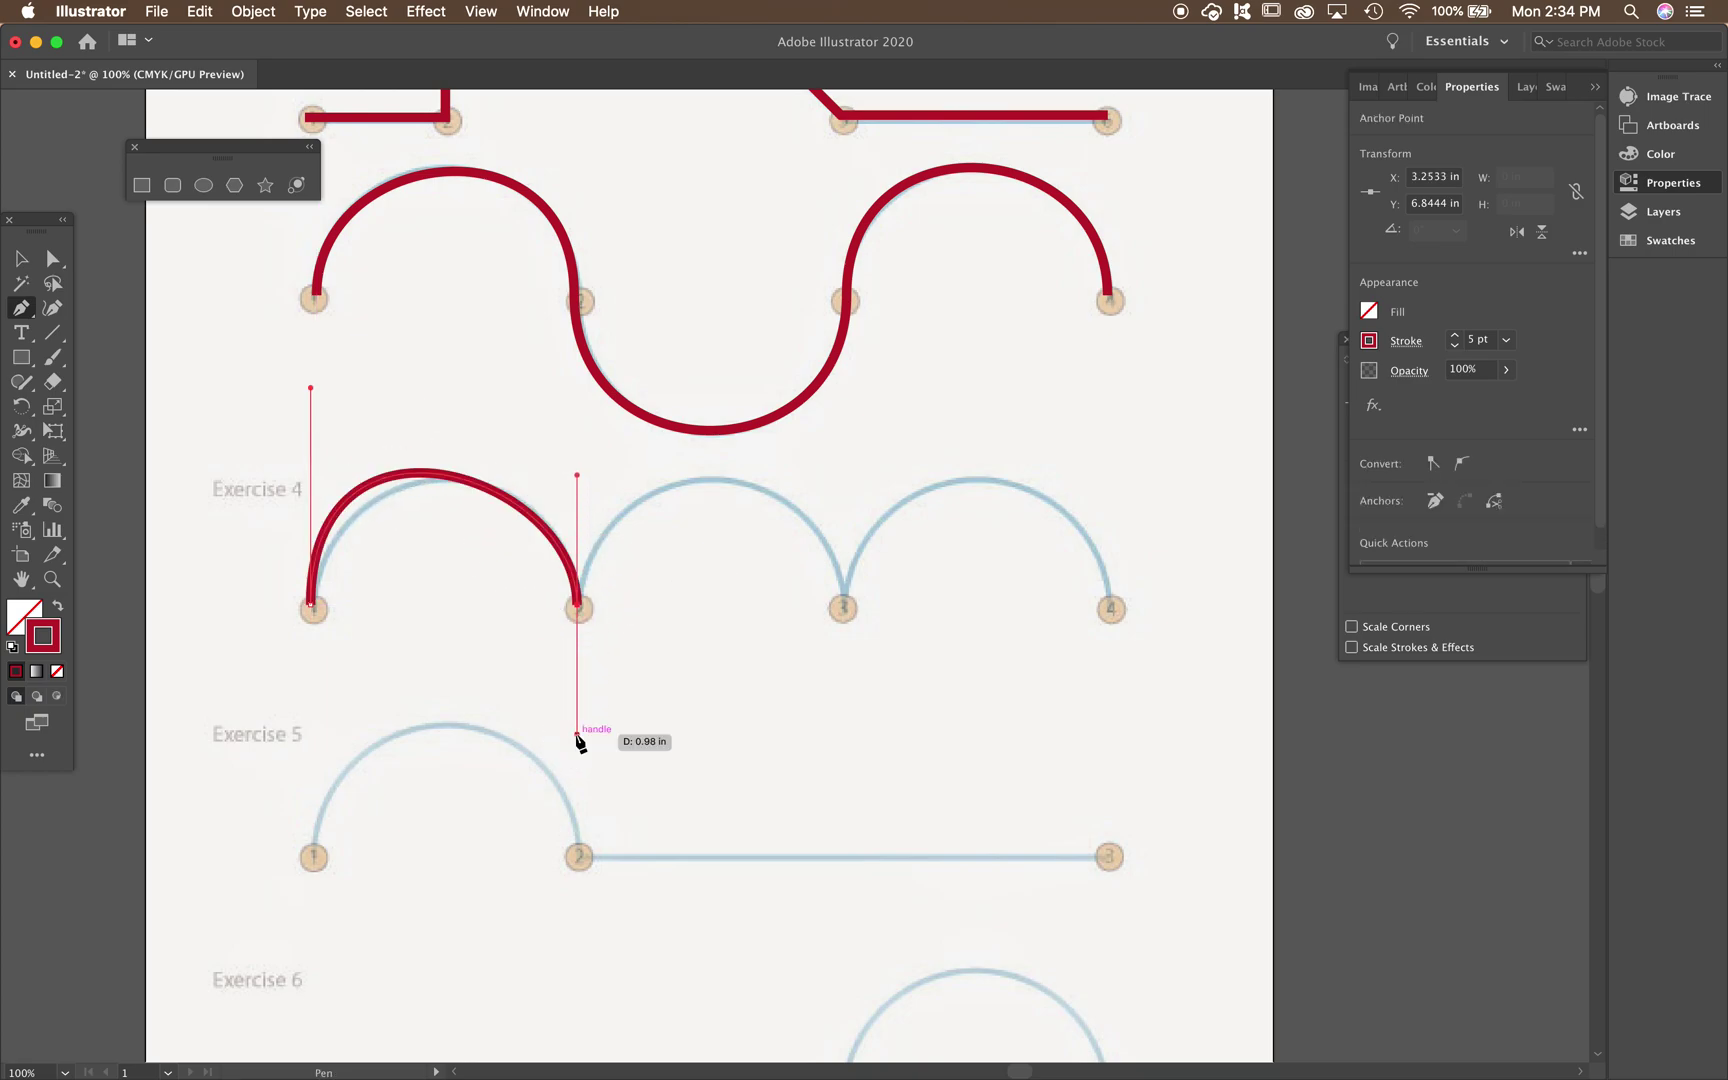
left_click(578, 607)
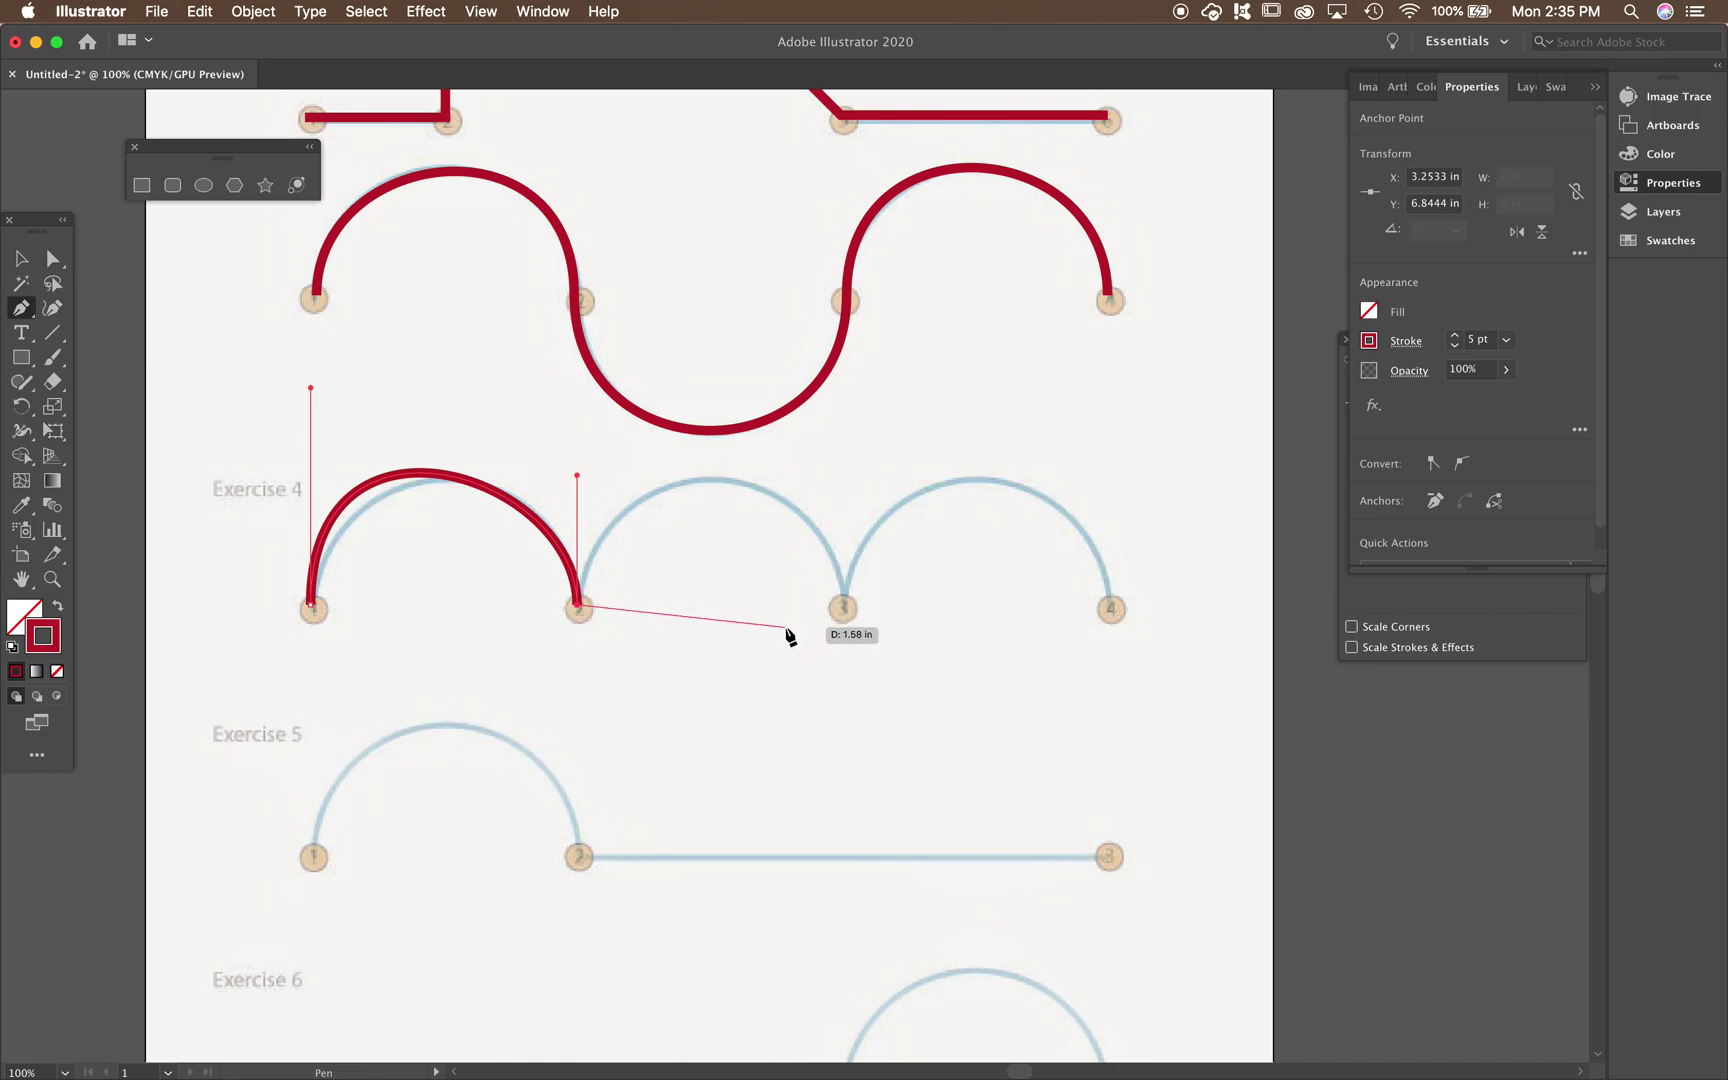
key("super+z")
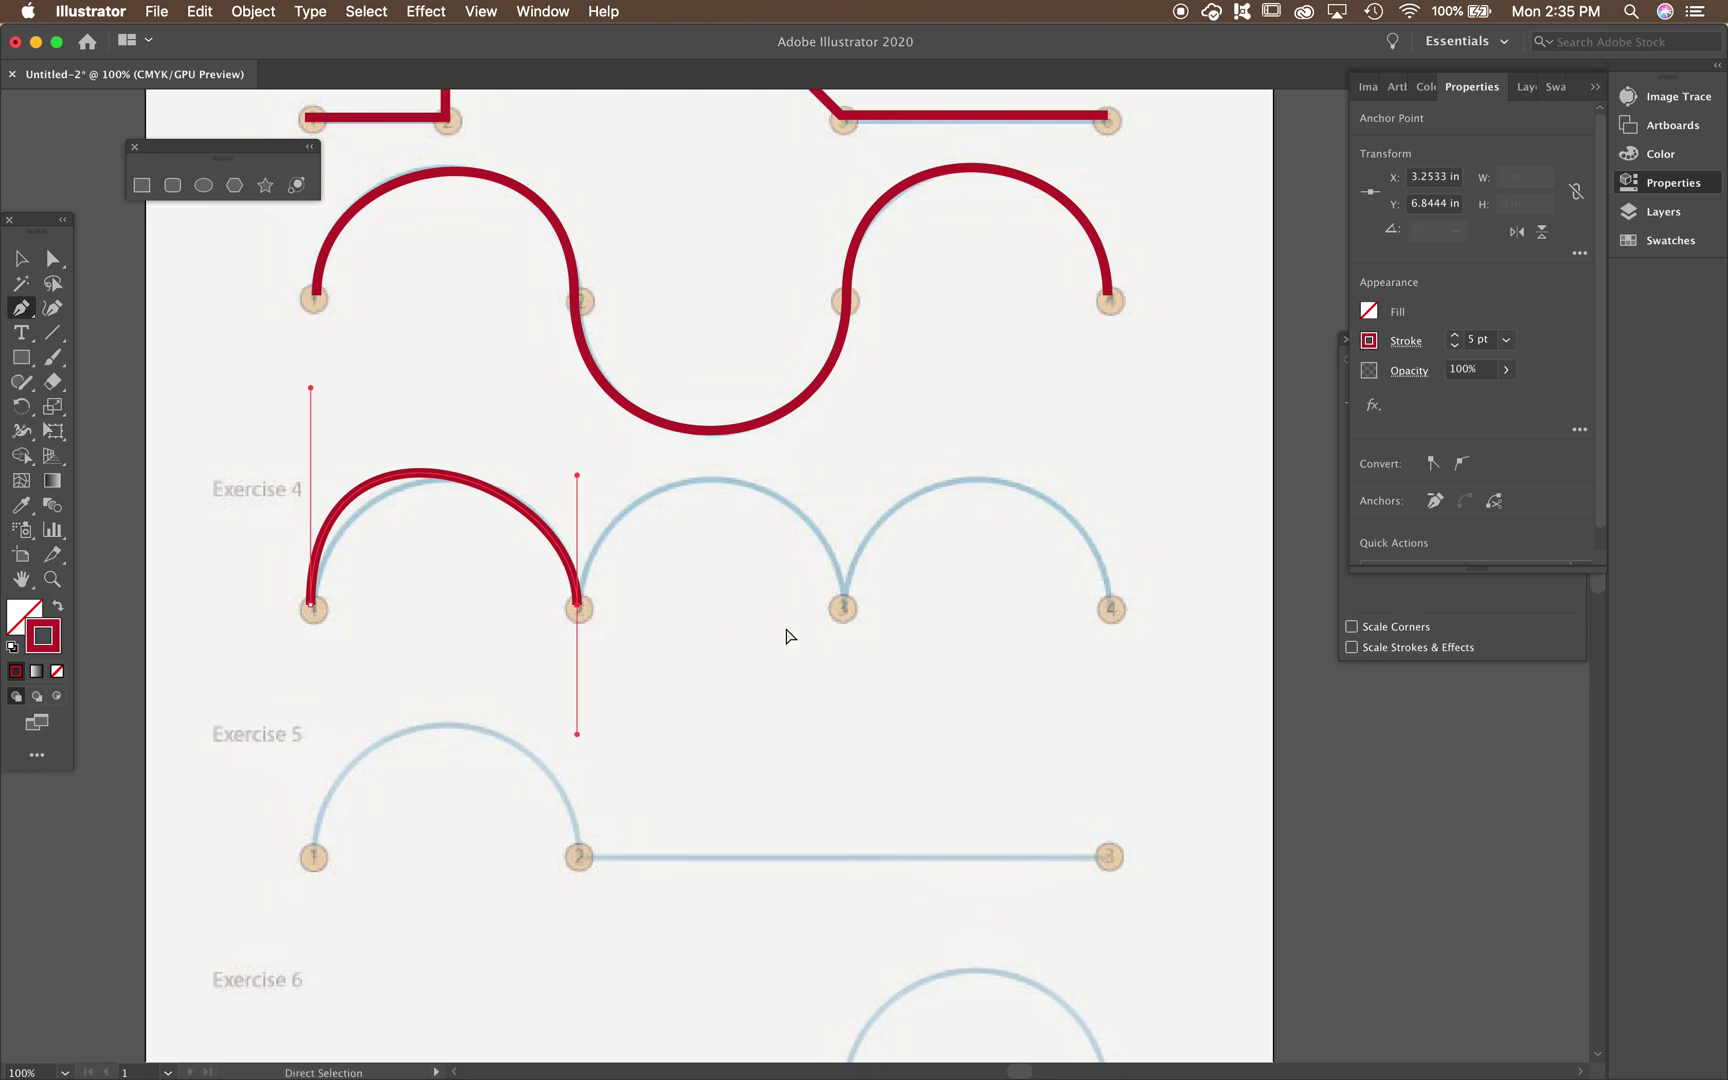
left_click(578, 606)
left_click_drag(577, 603, 580, 419)
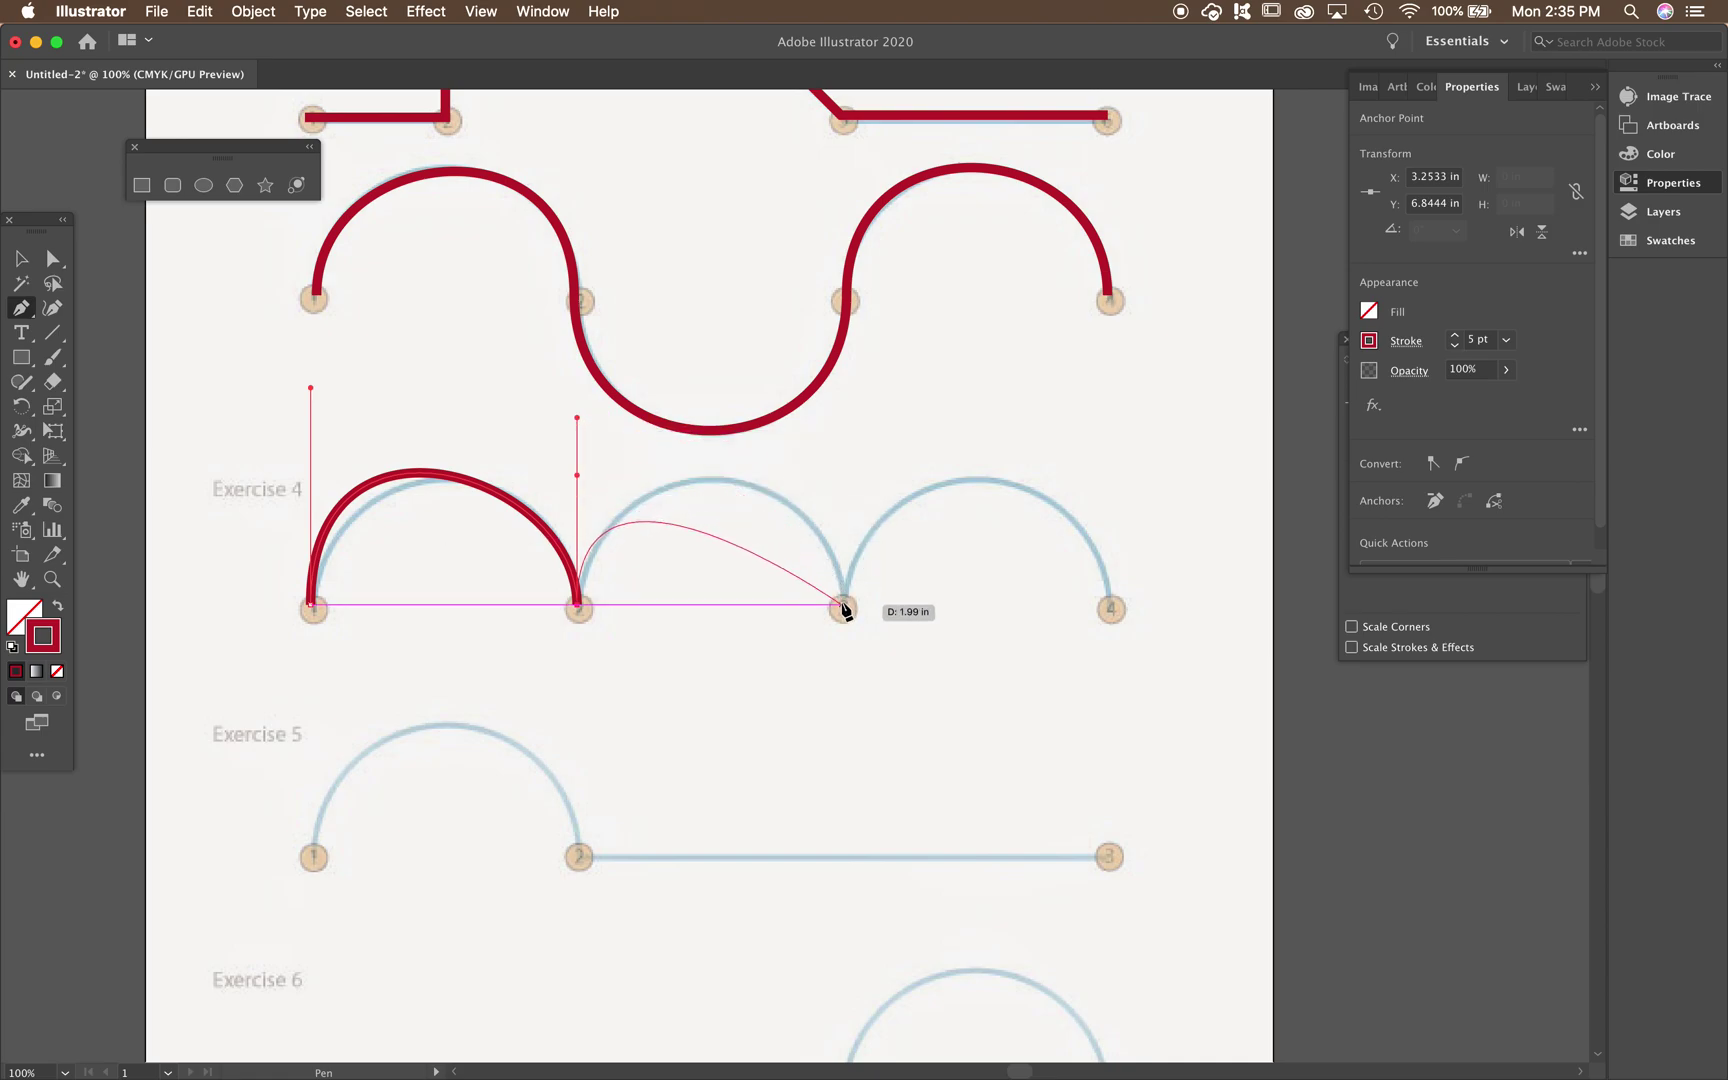
Draw the second arch with a sharp corner at anchor 3, then finish the last arch at anchor 4.
left_click_drag(843, 607, 843, 759)
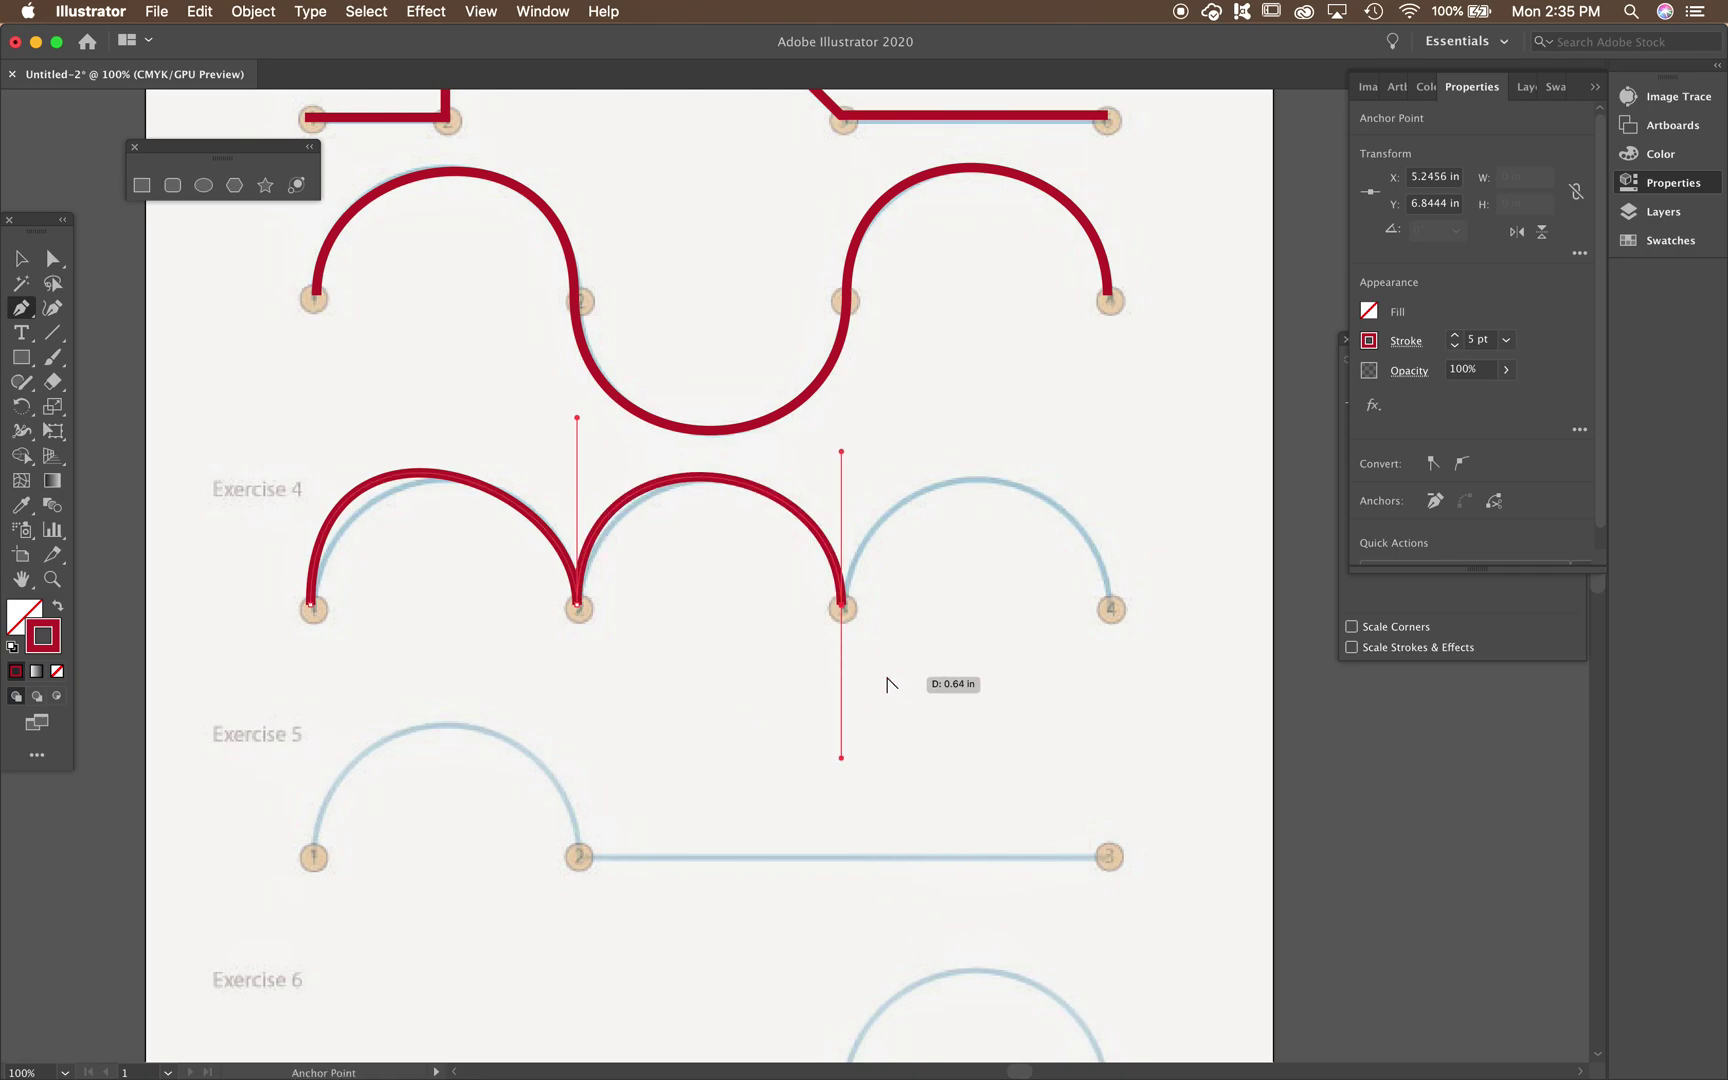
left_click(843, 607)
left_click_drag(844, 607, 845, 428)
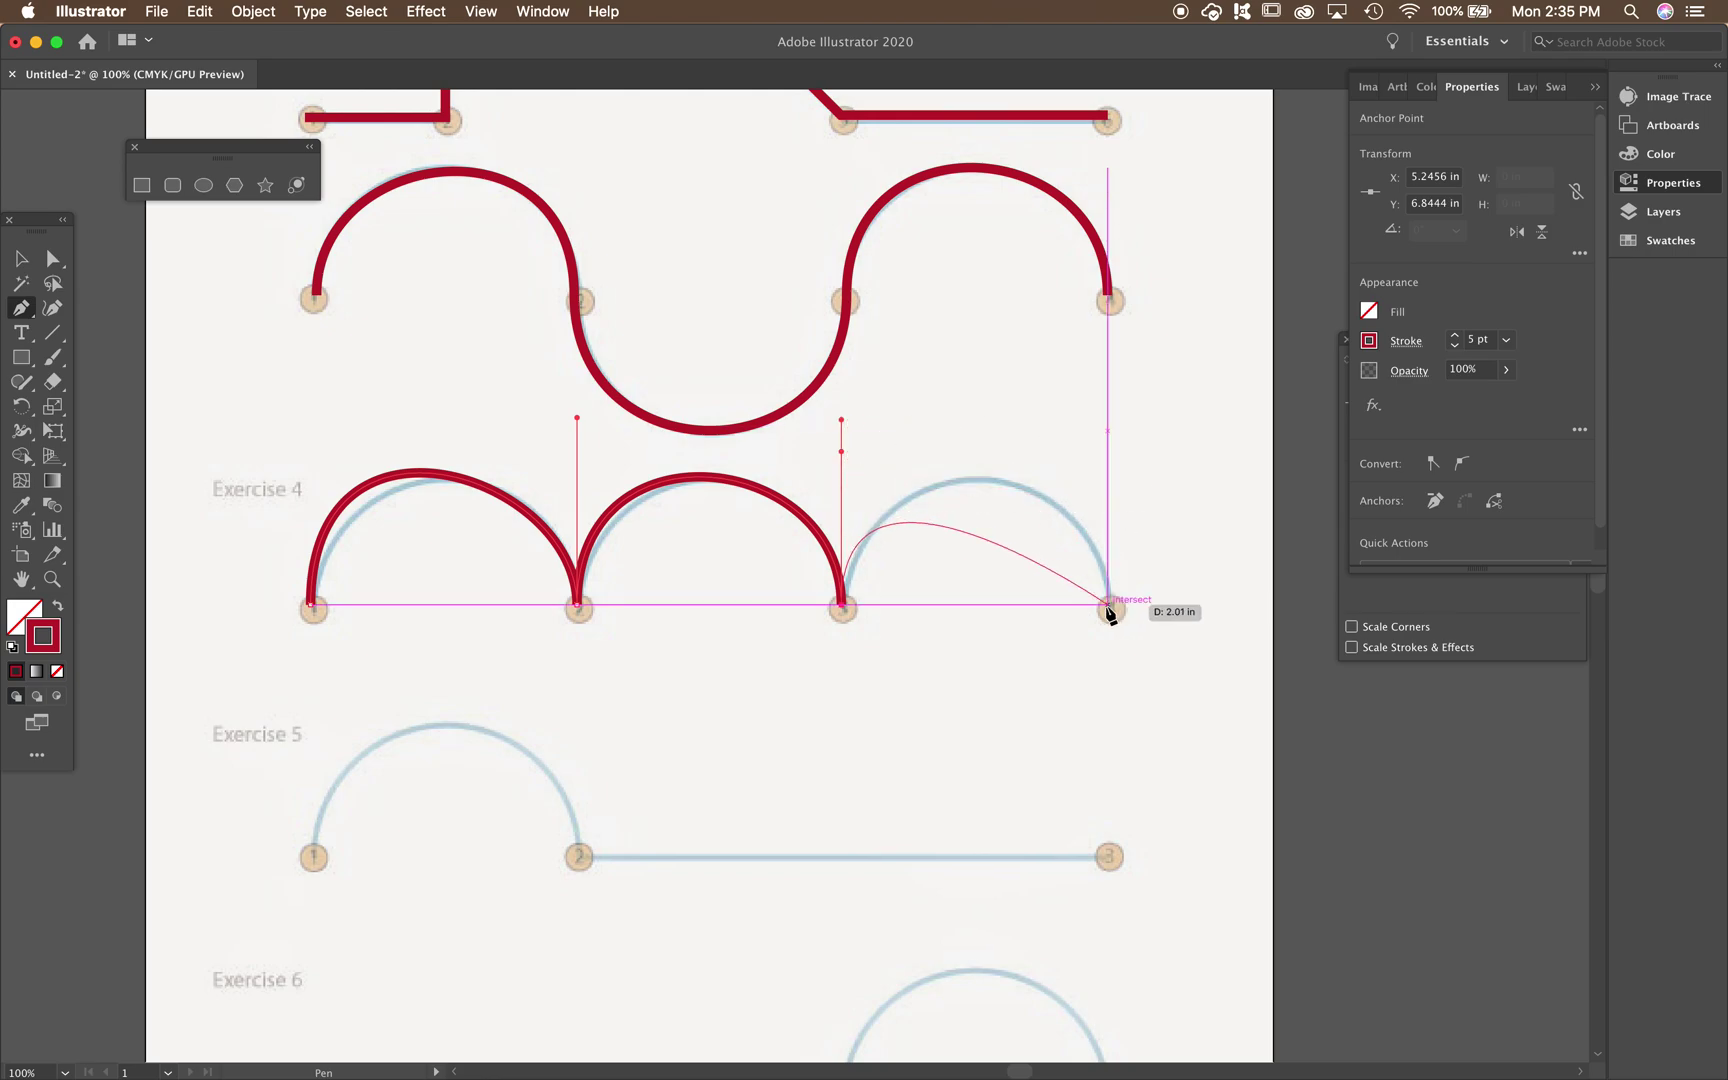
left_click_drag(1108, 608, 1108, 687)
key("super+z")
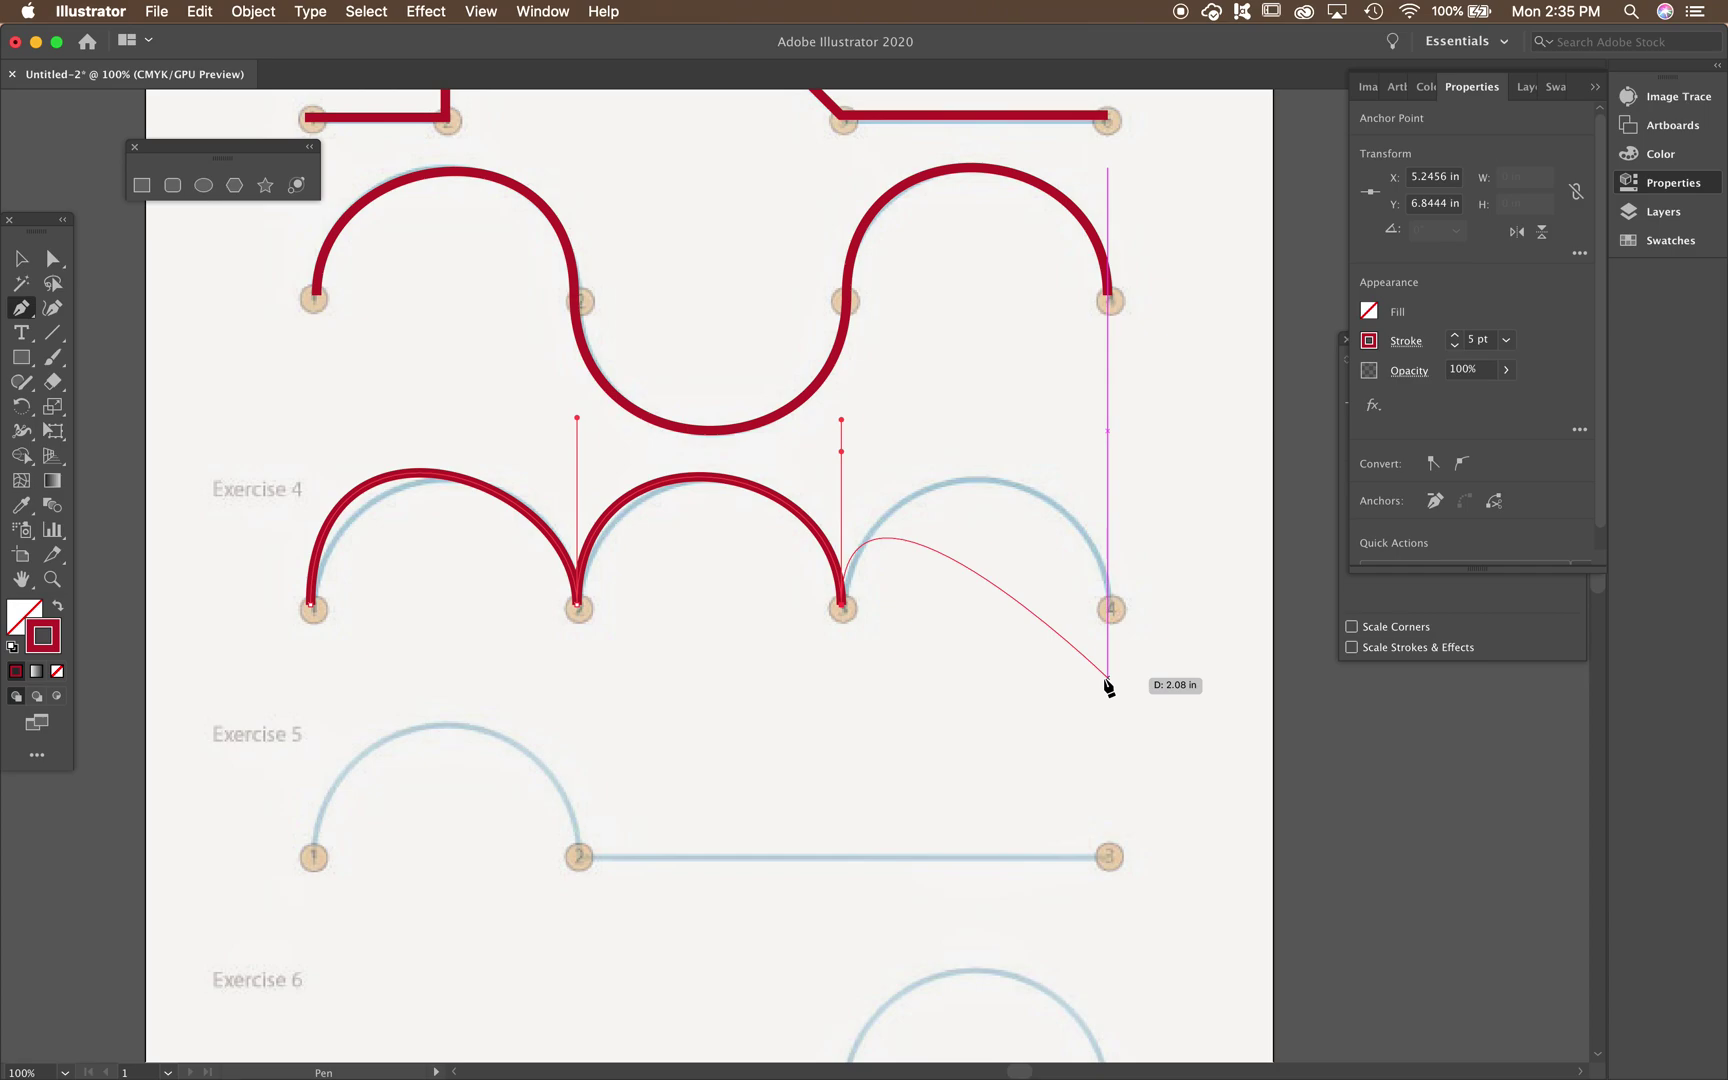
left_click(1110, 609)
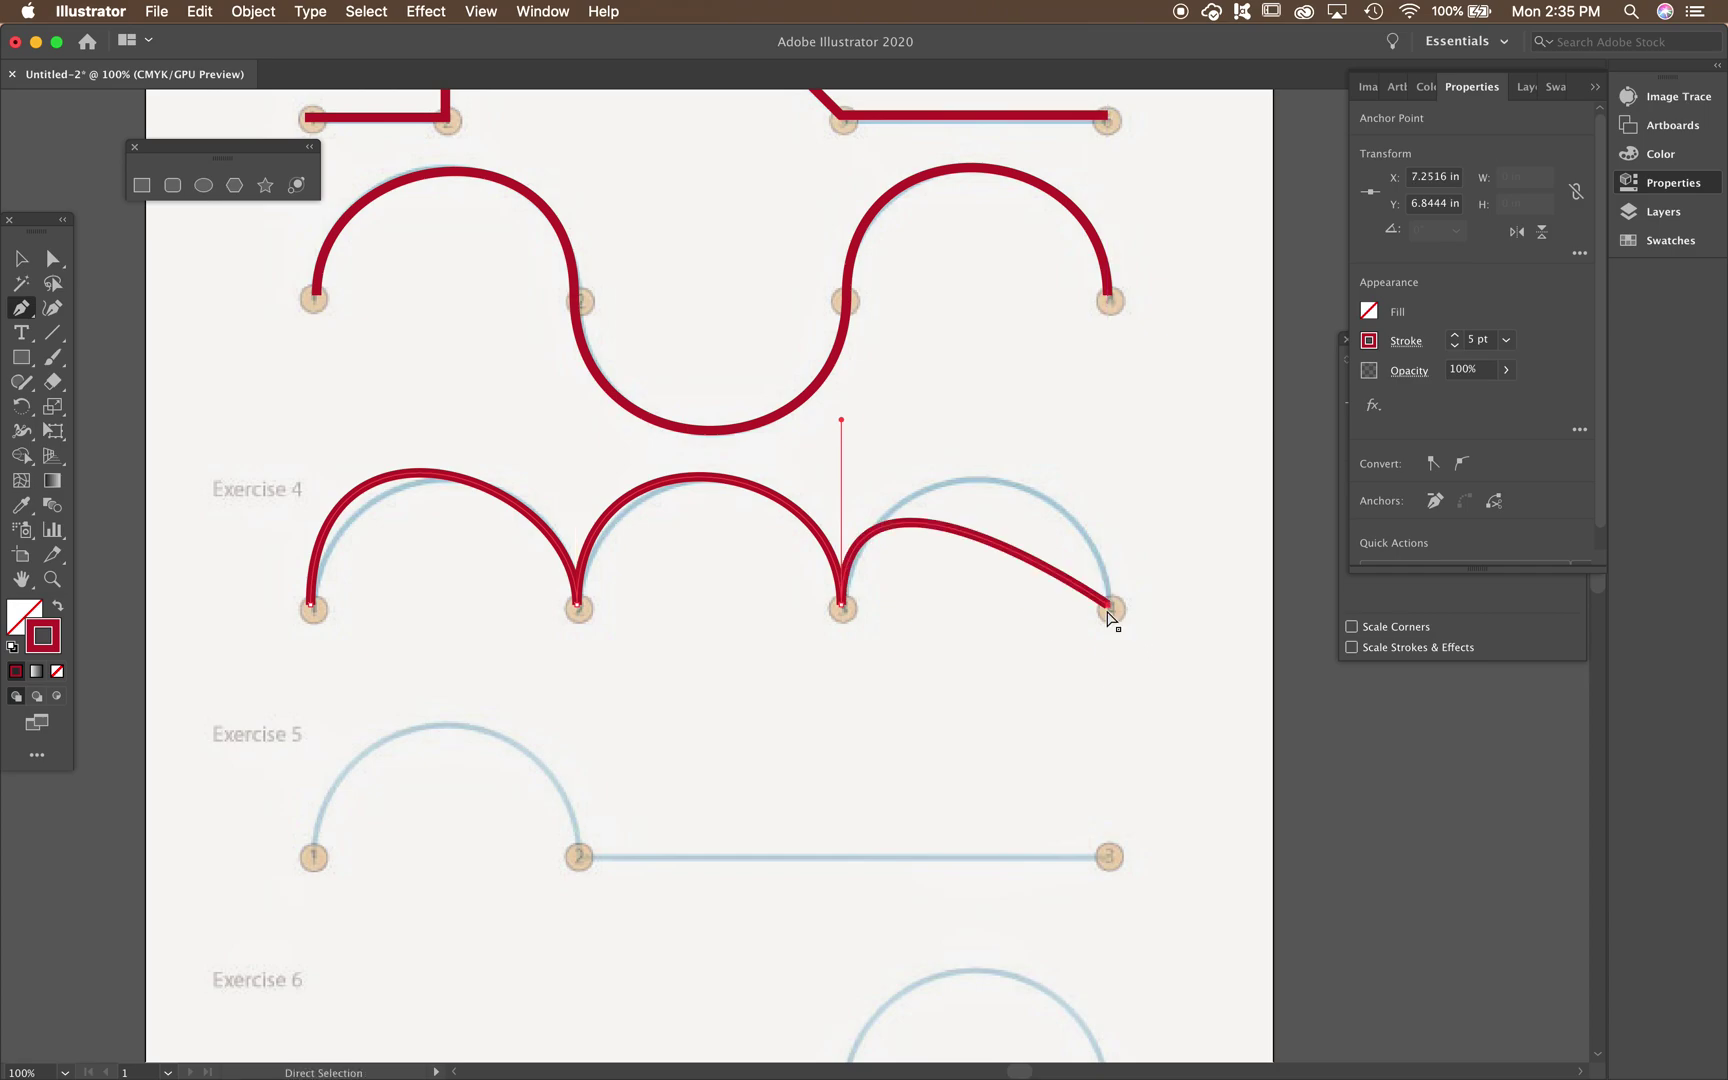
key("super+z")
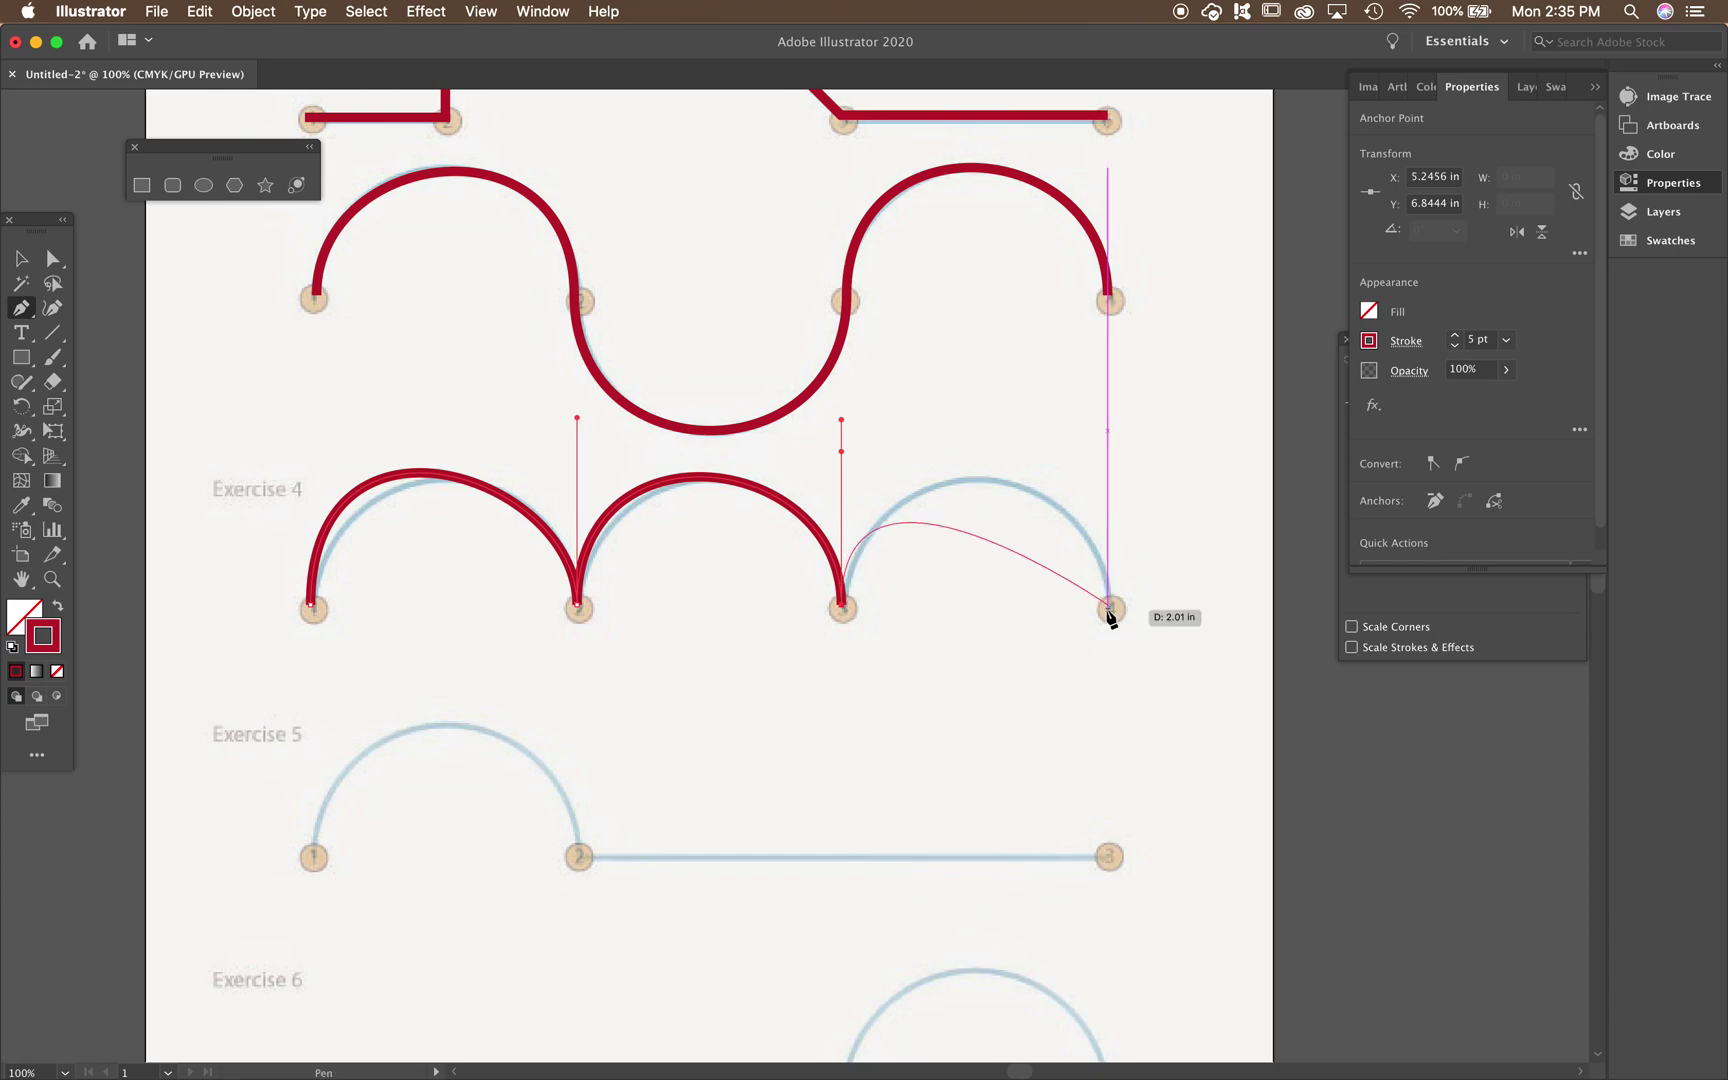
left_click_drag(1110, 609, 1118, 749)
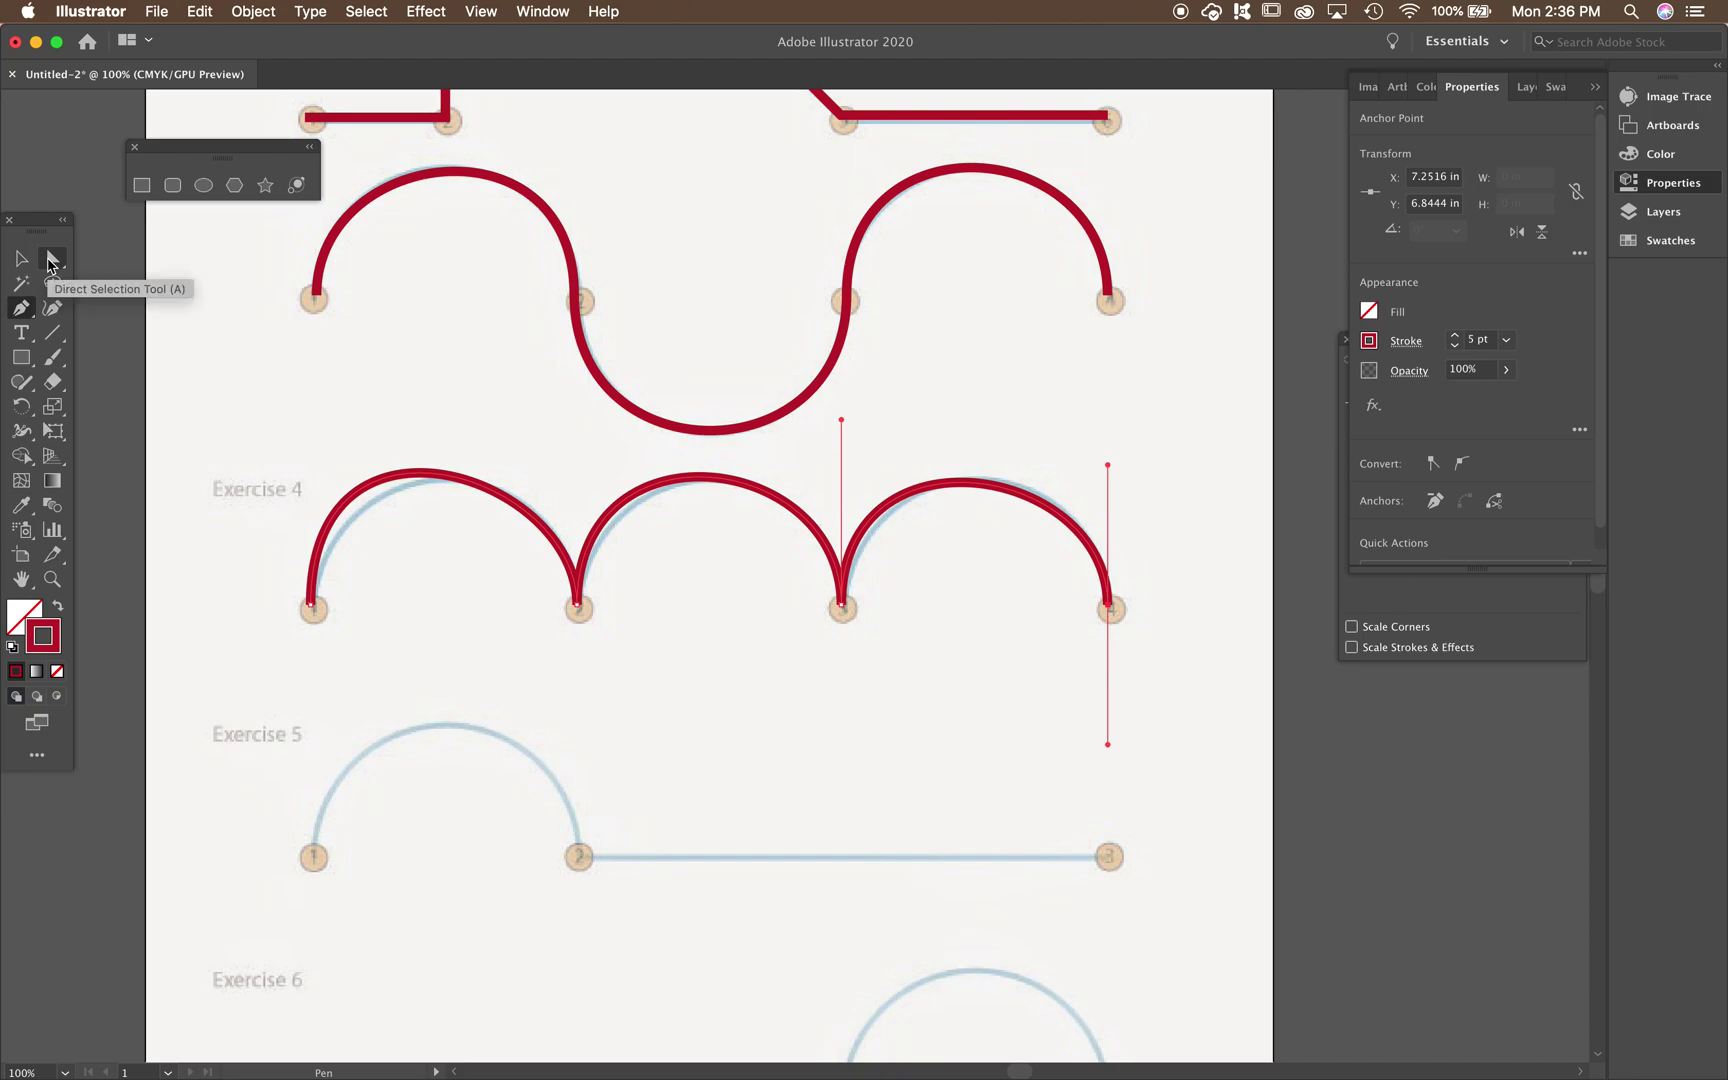
With the Direct Selection tool, adjust the handles of Exercise 4's first and second arches.
left_click(54, 260)
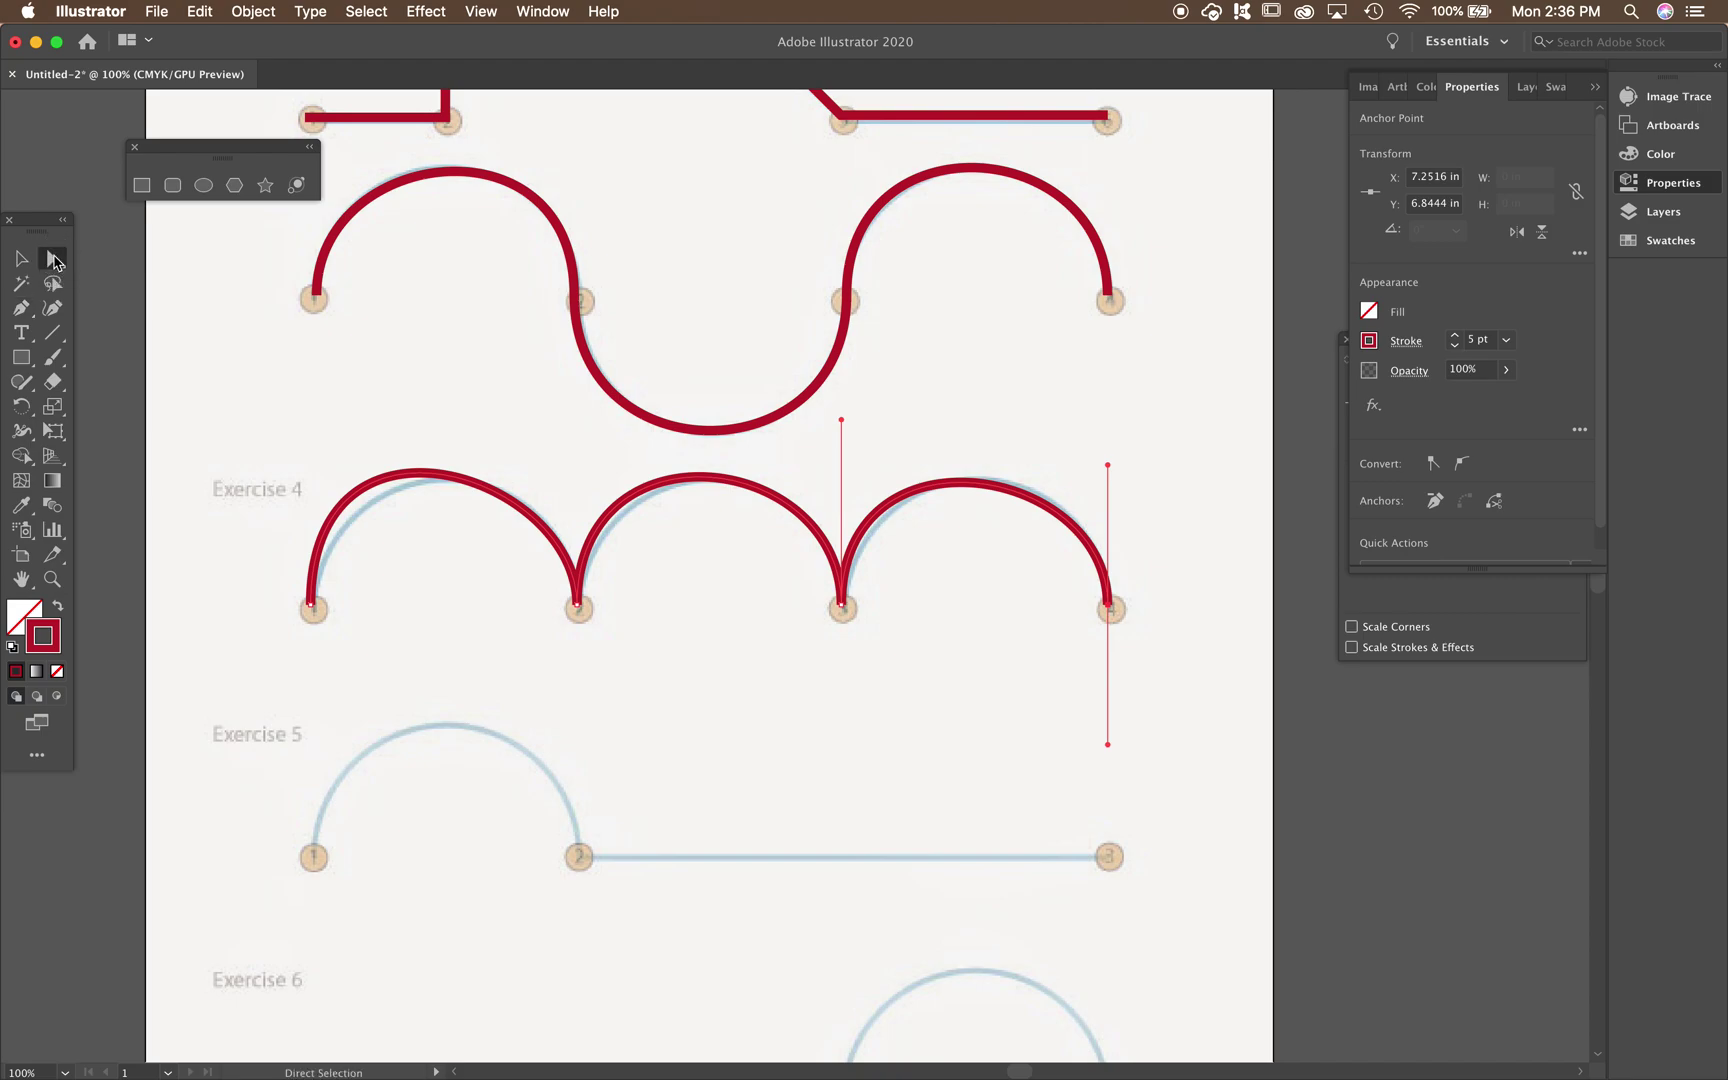
left_click(312, 609)
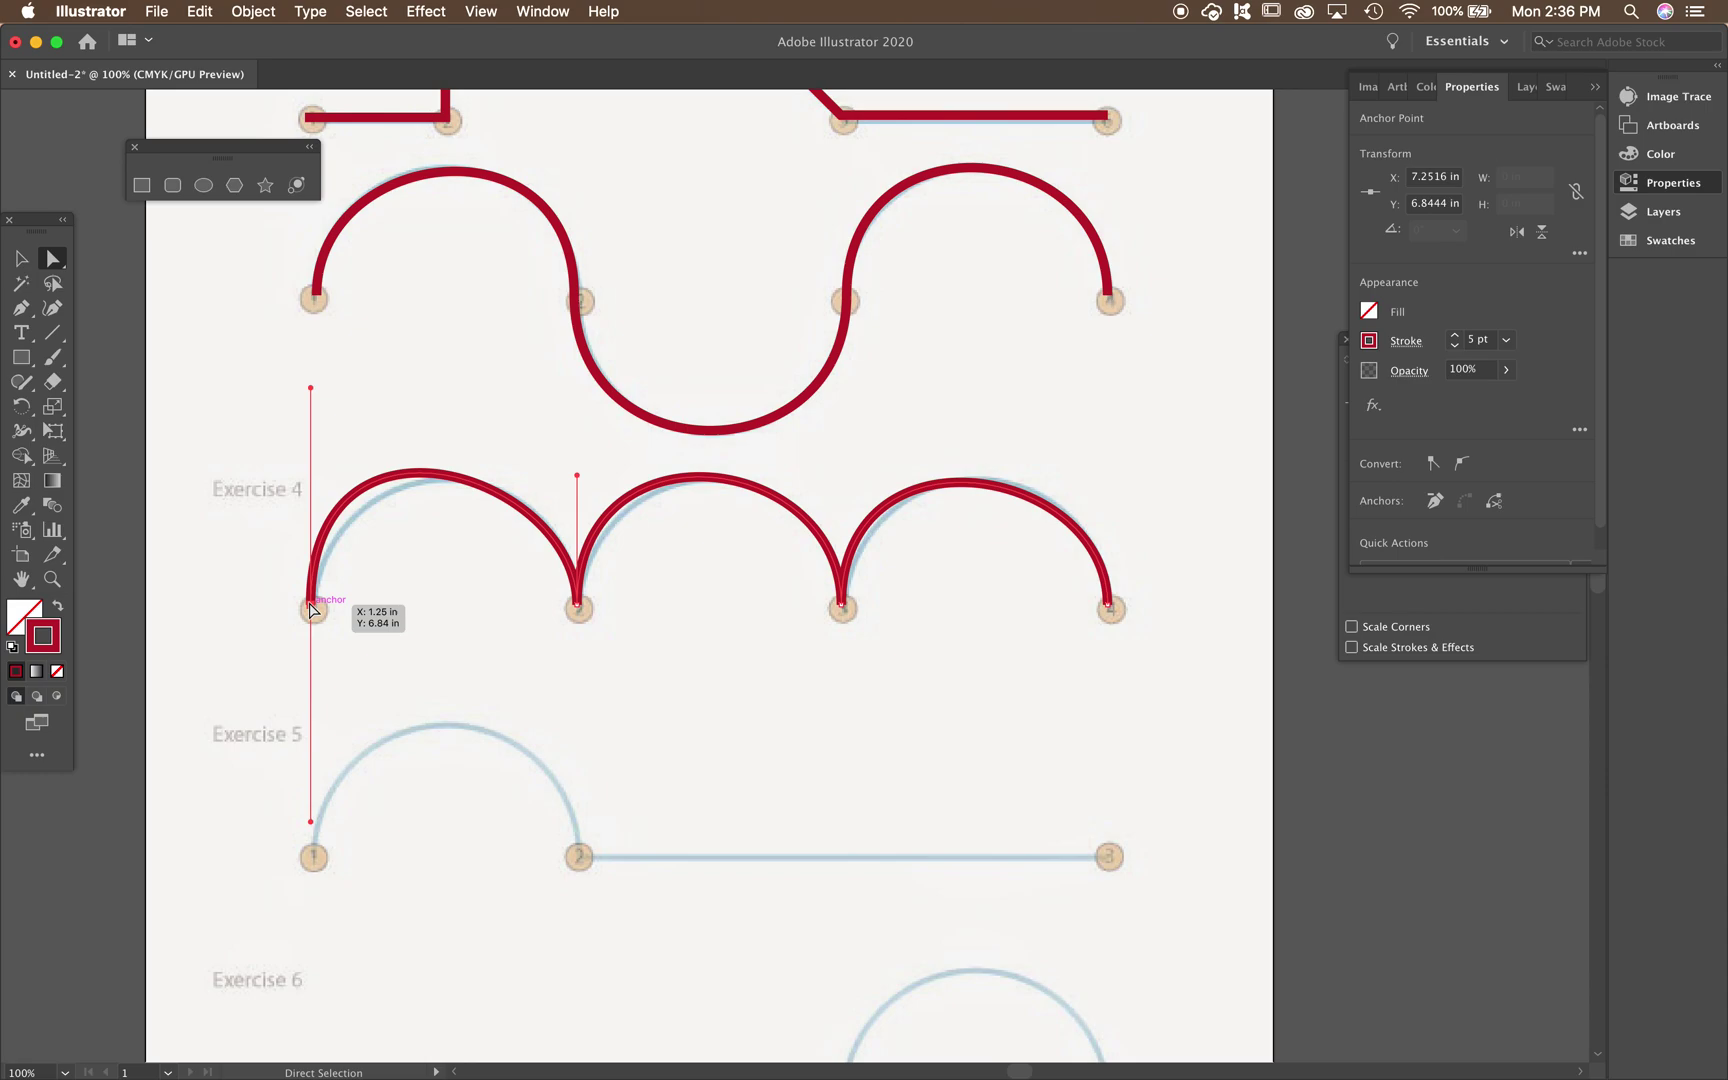
left_click_drag(311, 387, 342, 414)
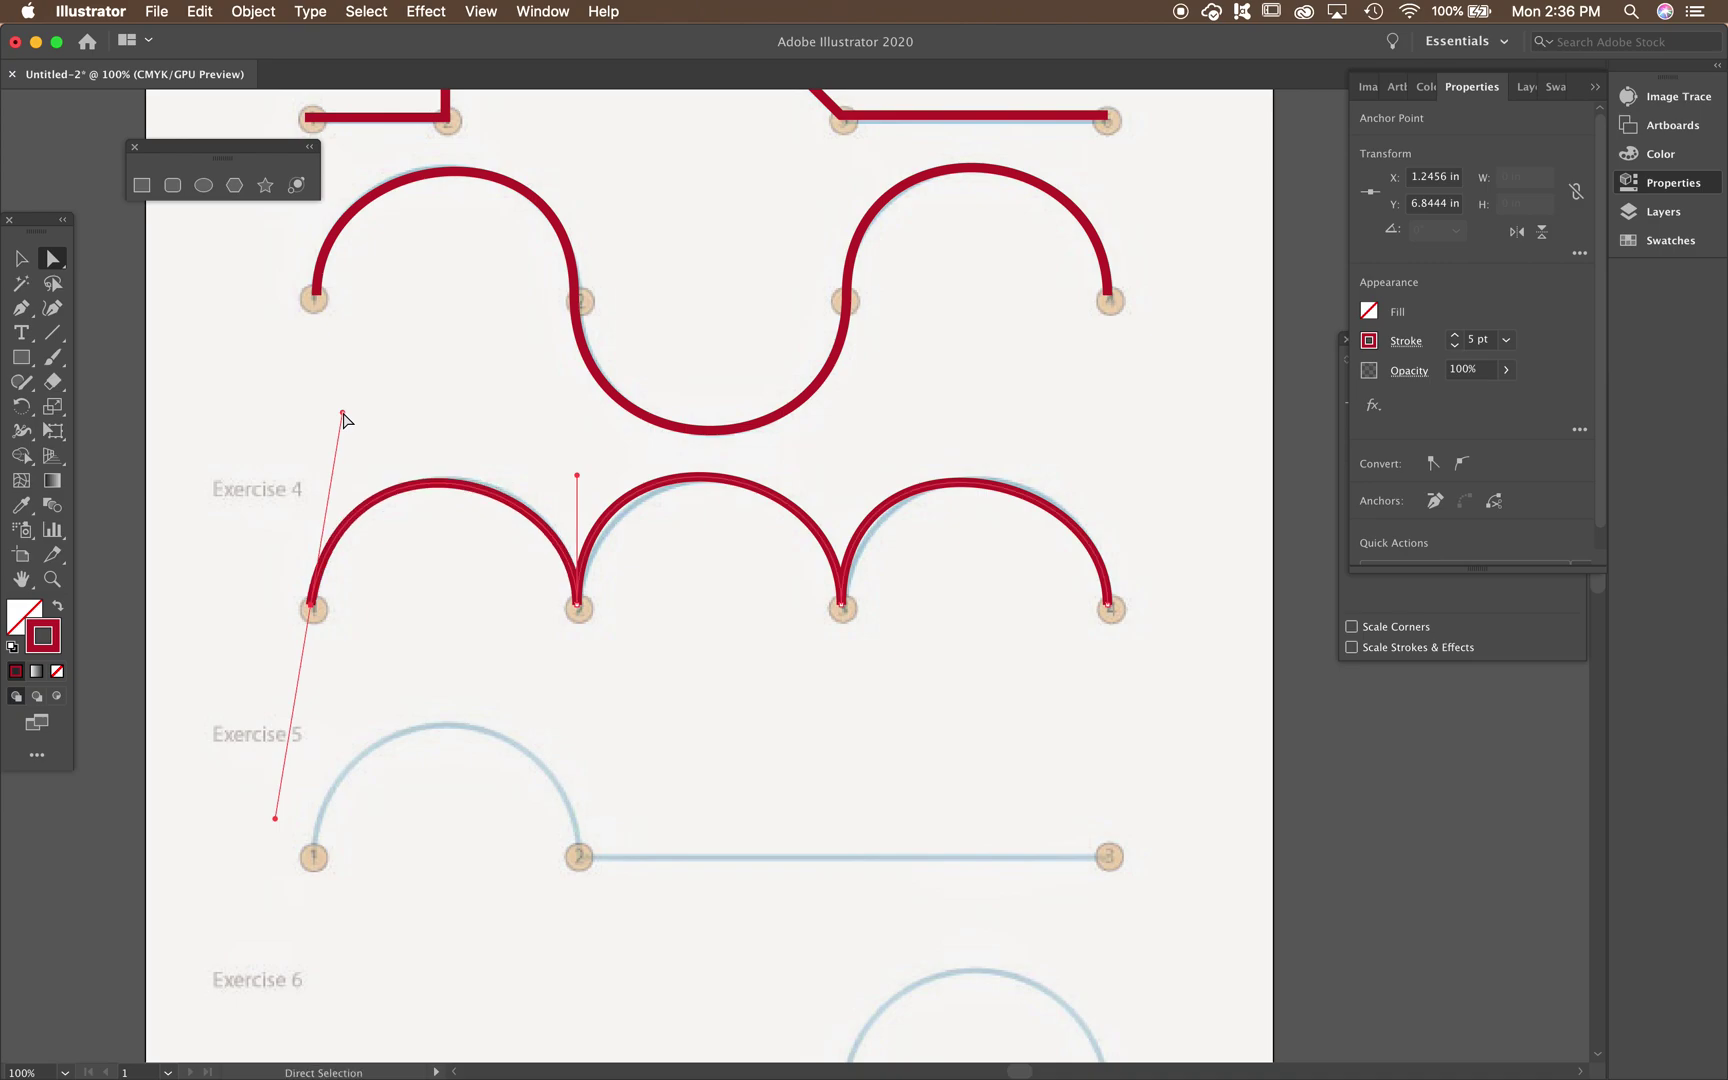
left_click(660, 488)
left_click_drag(577, 417, 591, 431)
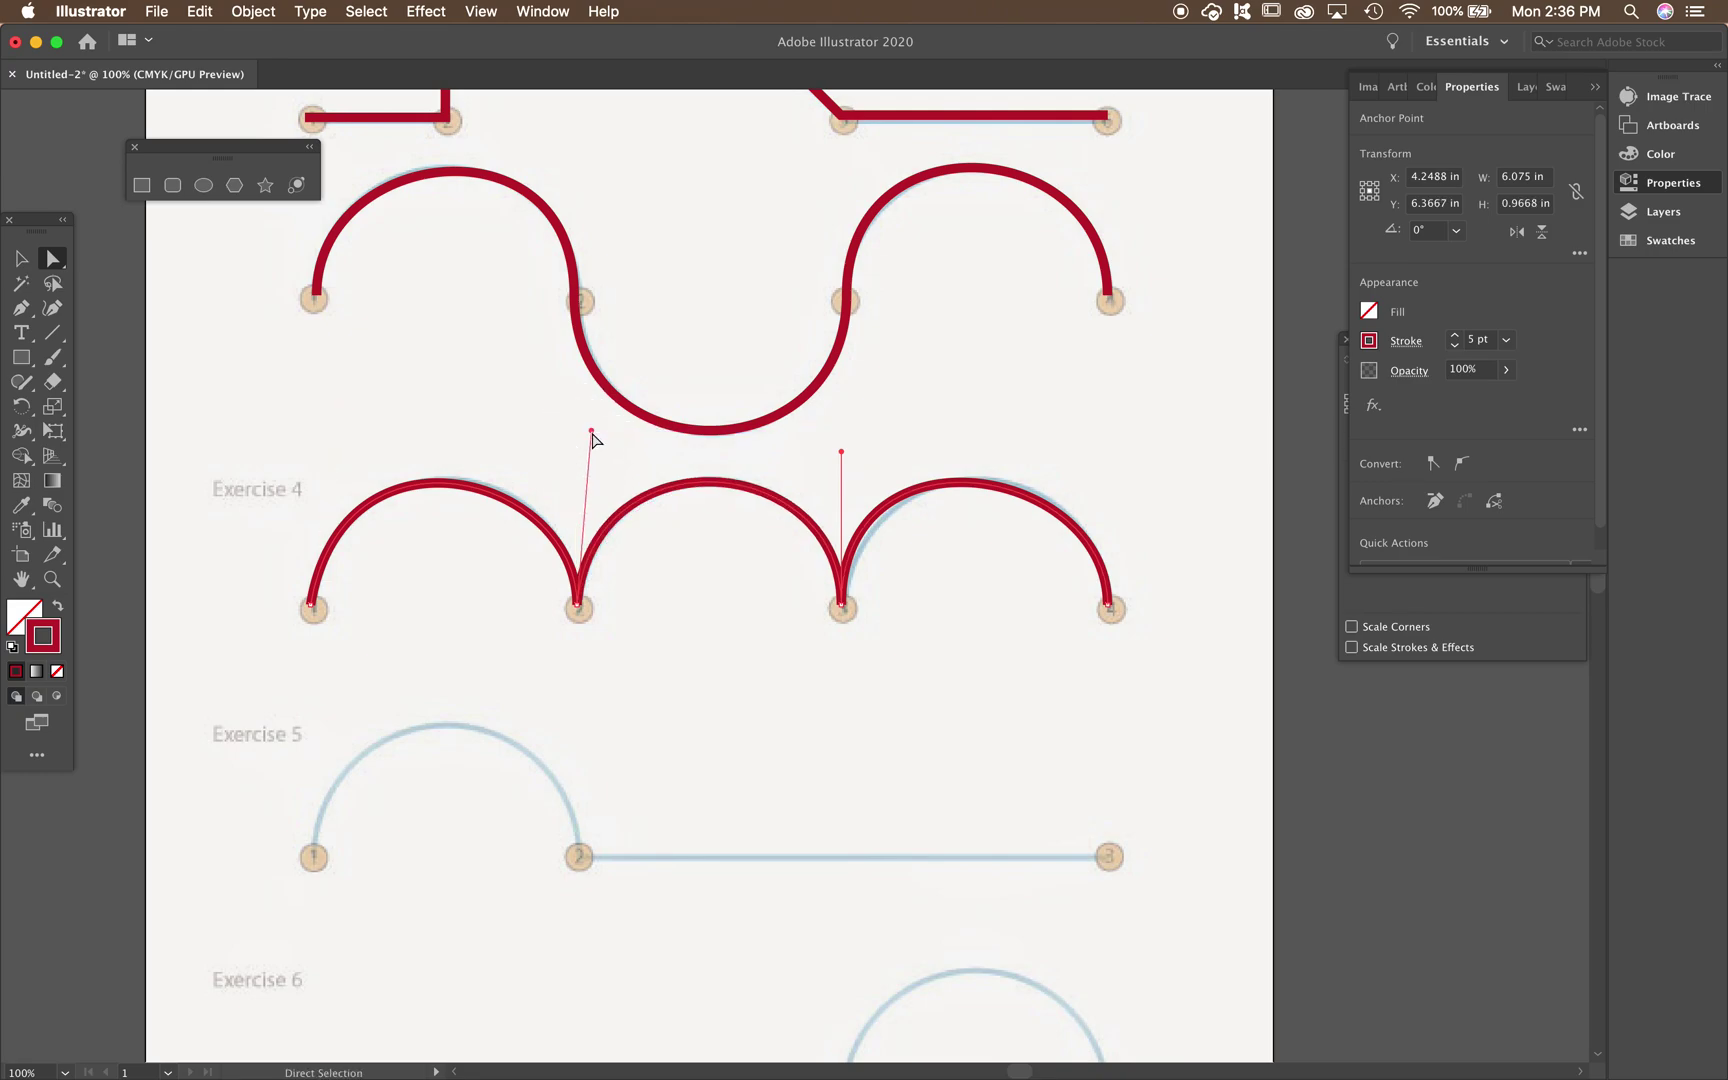
Drag the handles of anchors 3 and 4 so the right arch follows the guide arc.
left_click(872, 513)
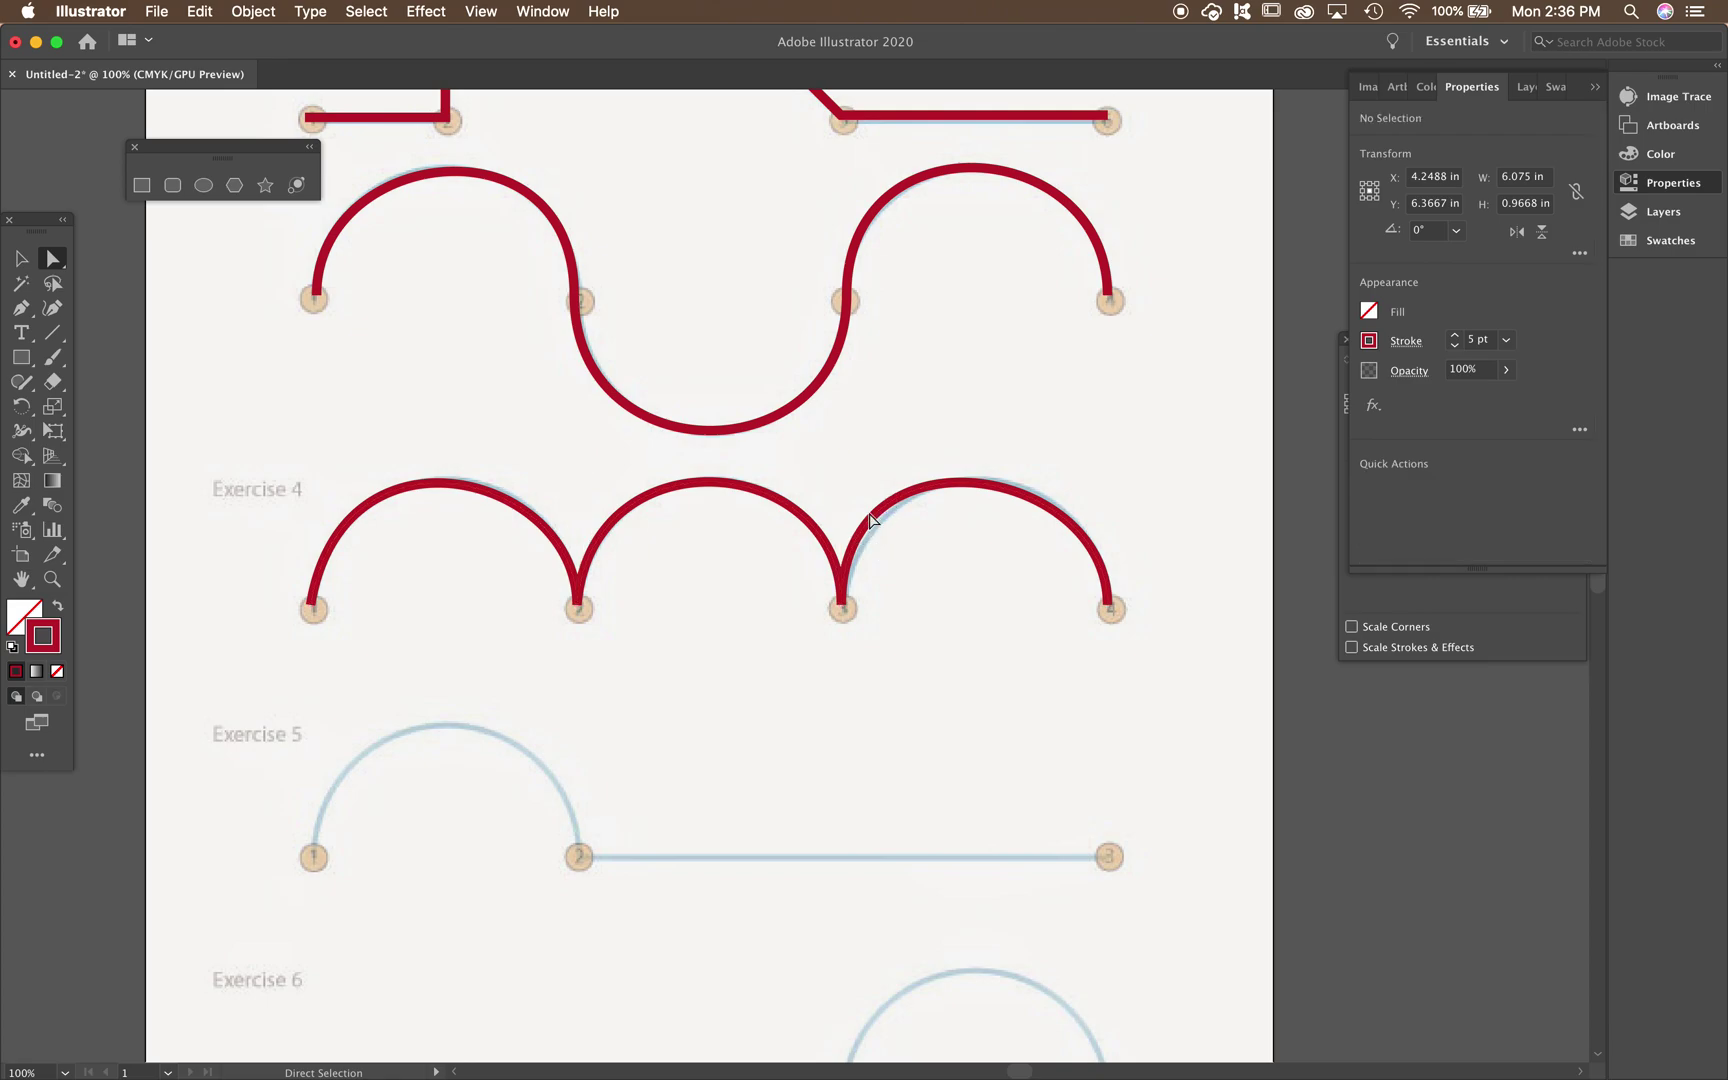
left_click(872, 518)
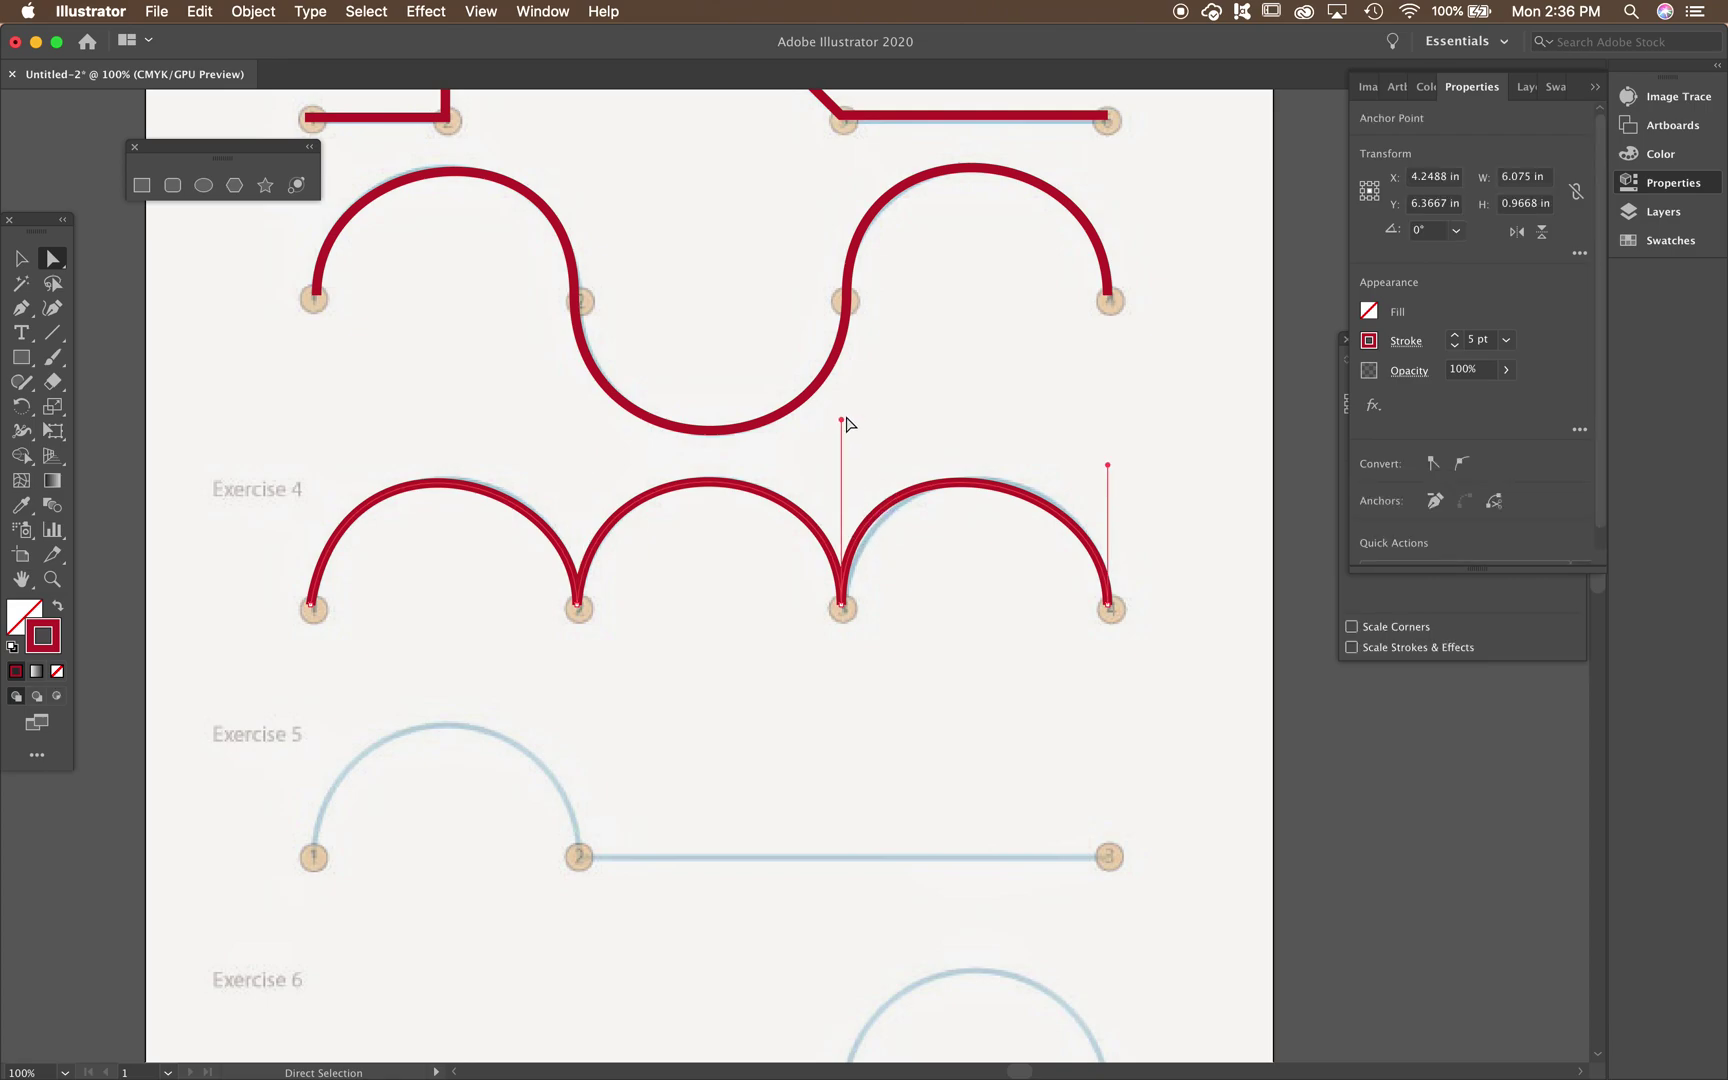
left_click_drag(841, 413, 863, 443)
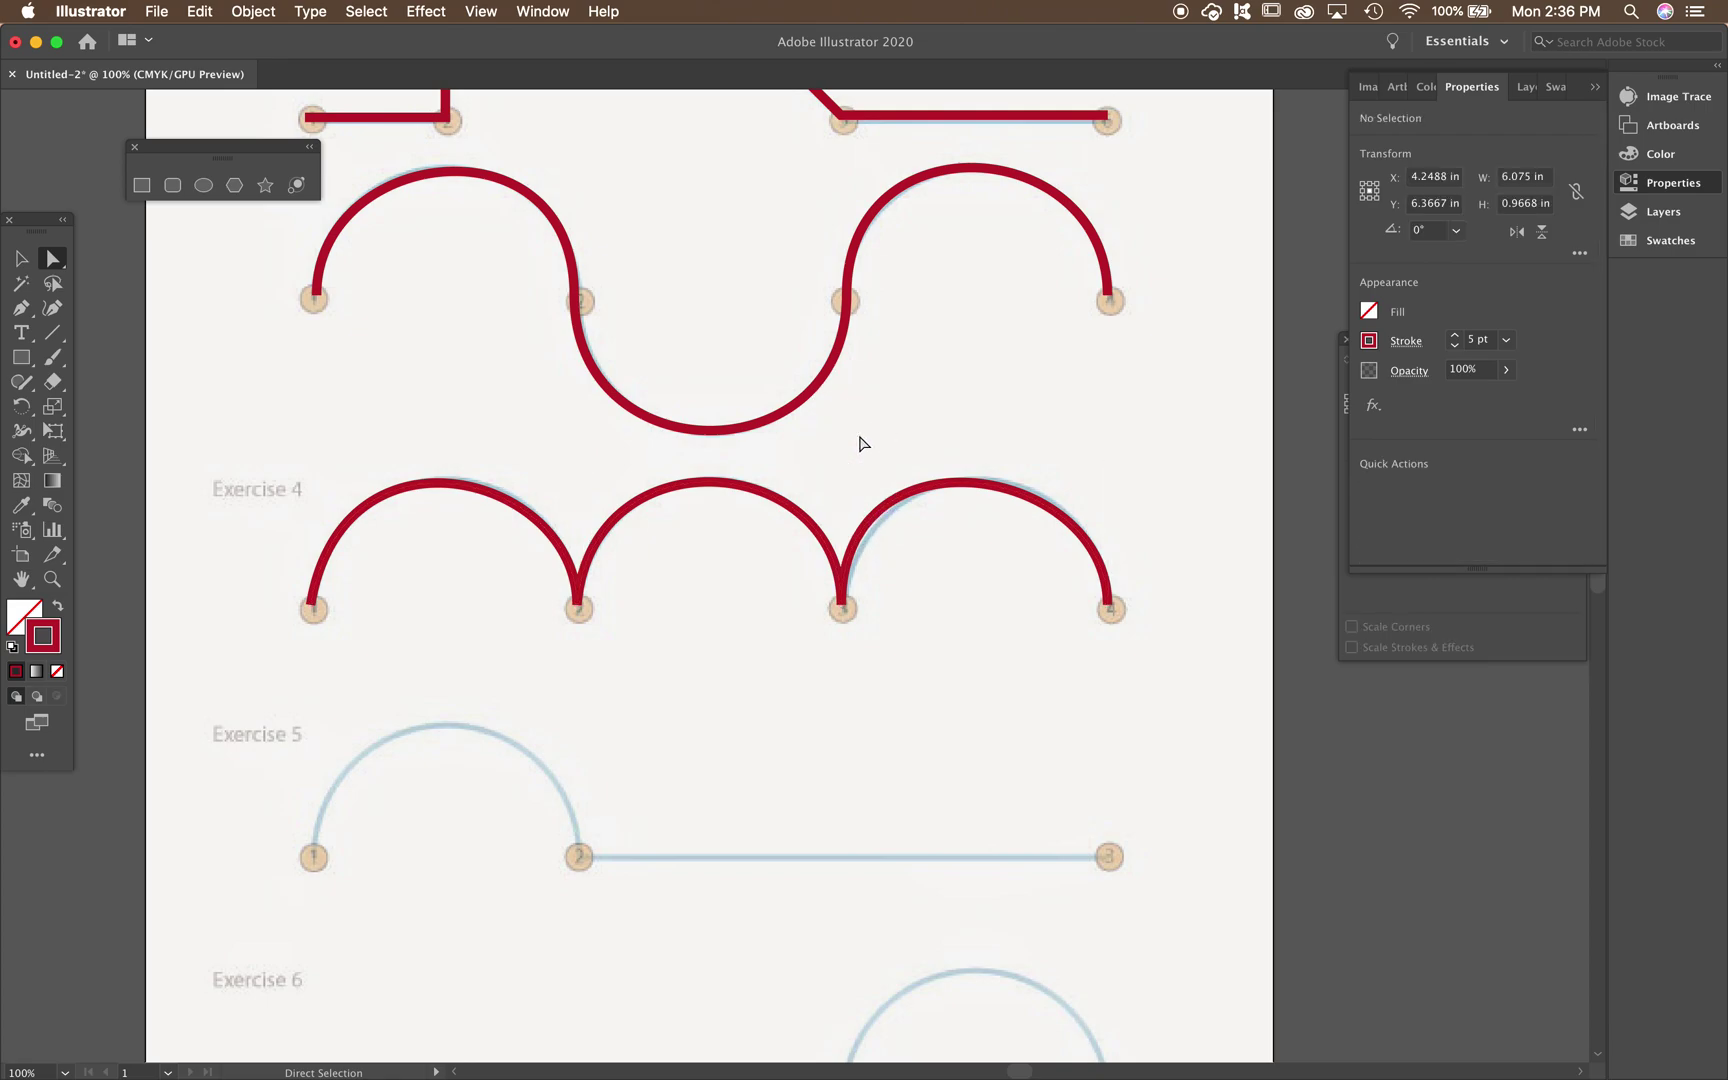
left_click(870, 510)
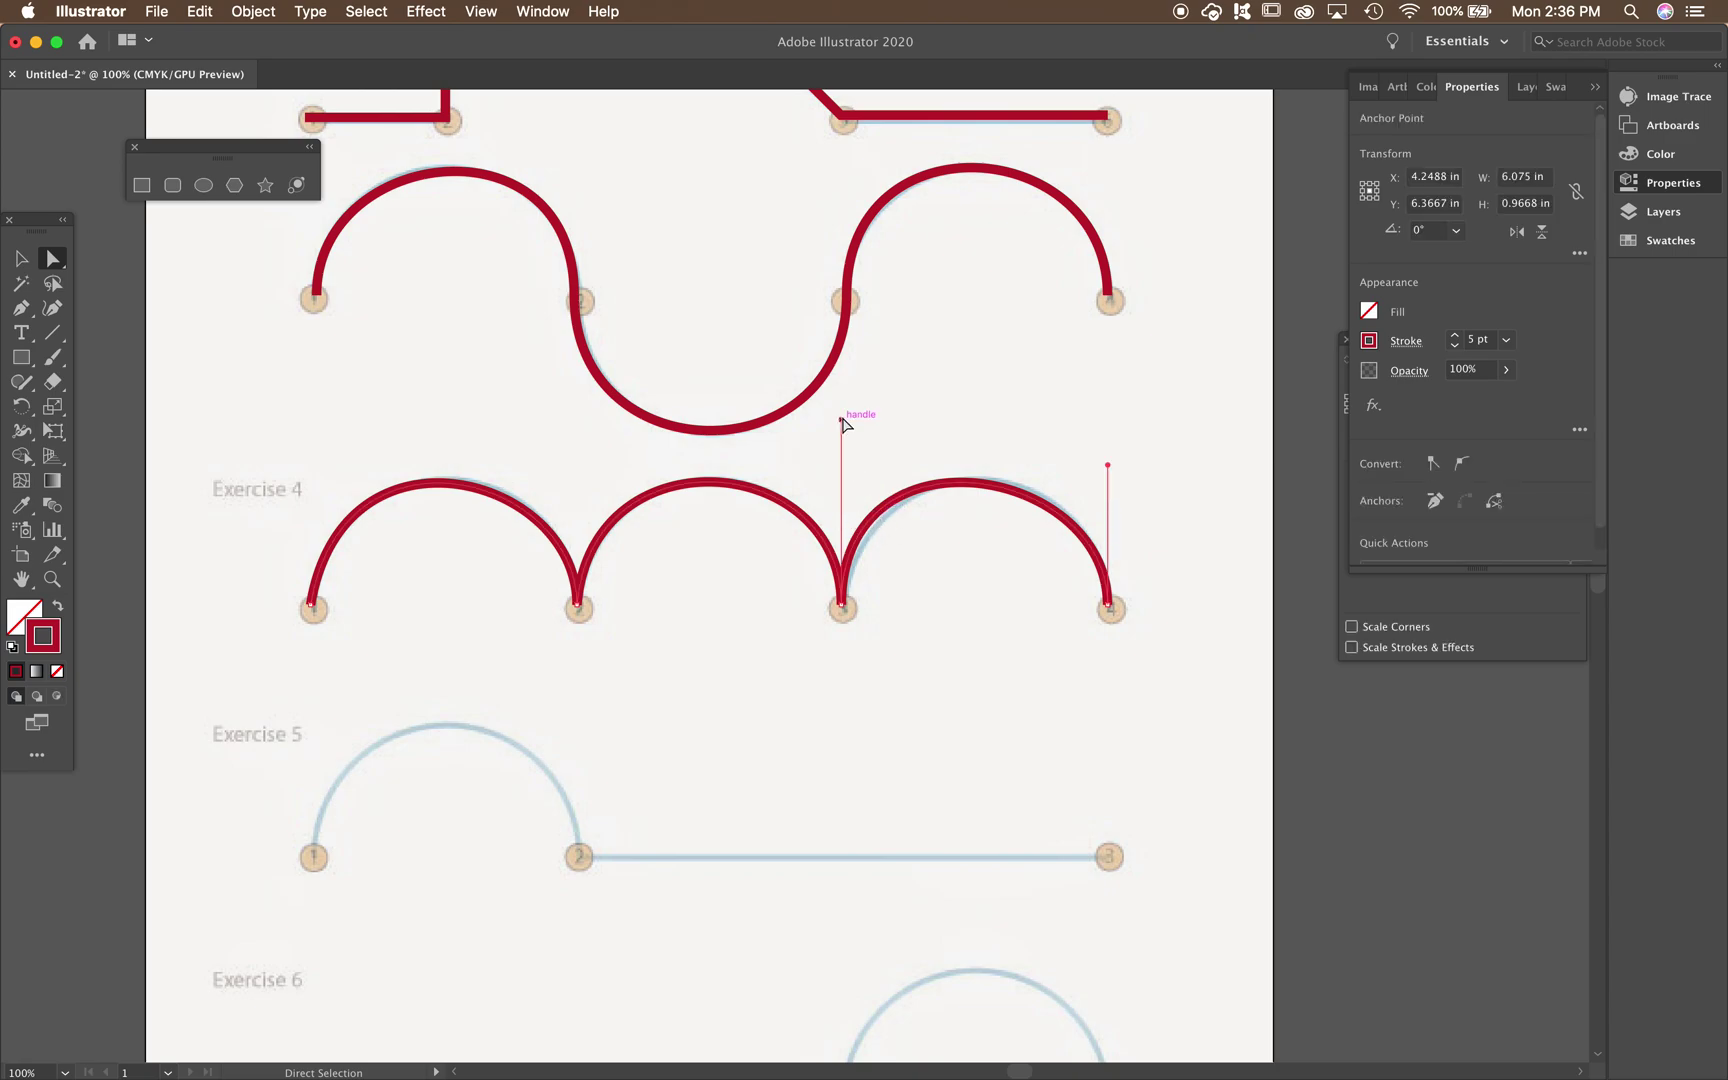
left_click_drag(842, 419, 859, 437)
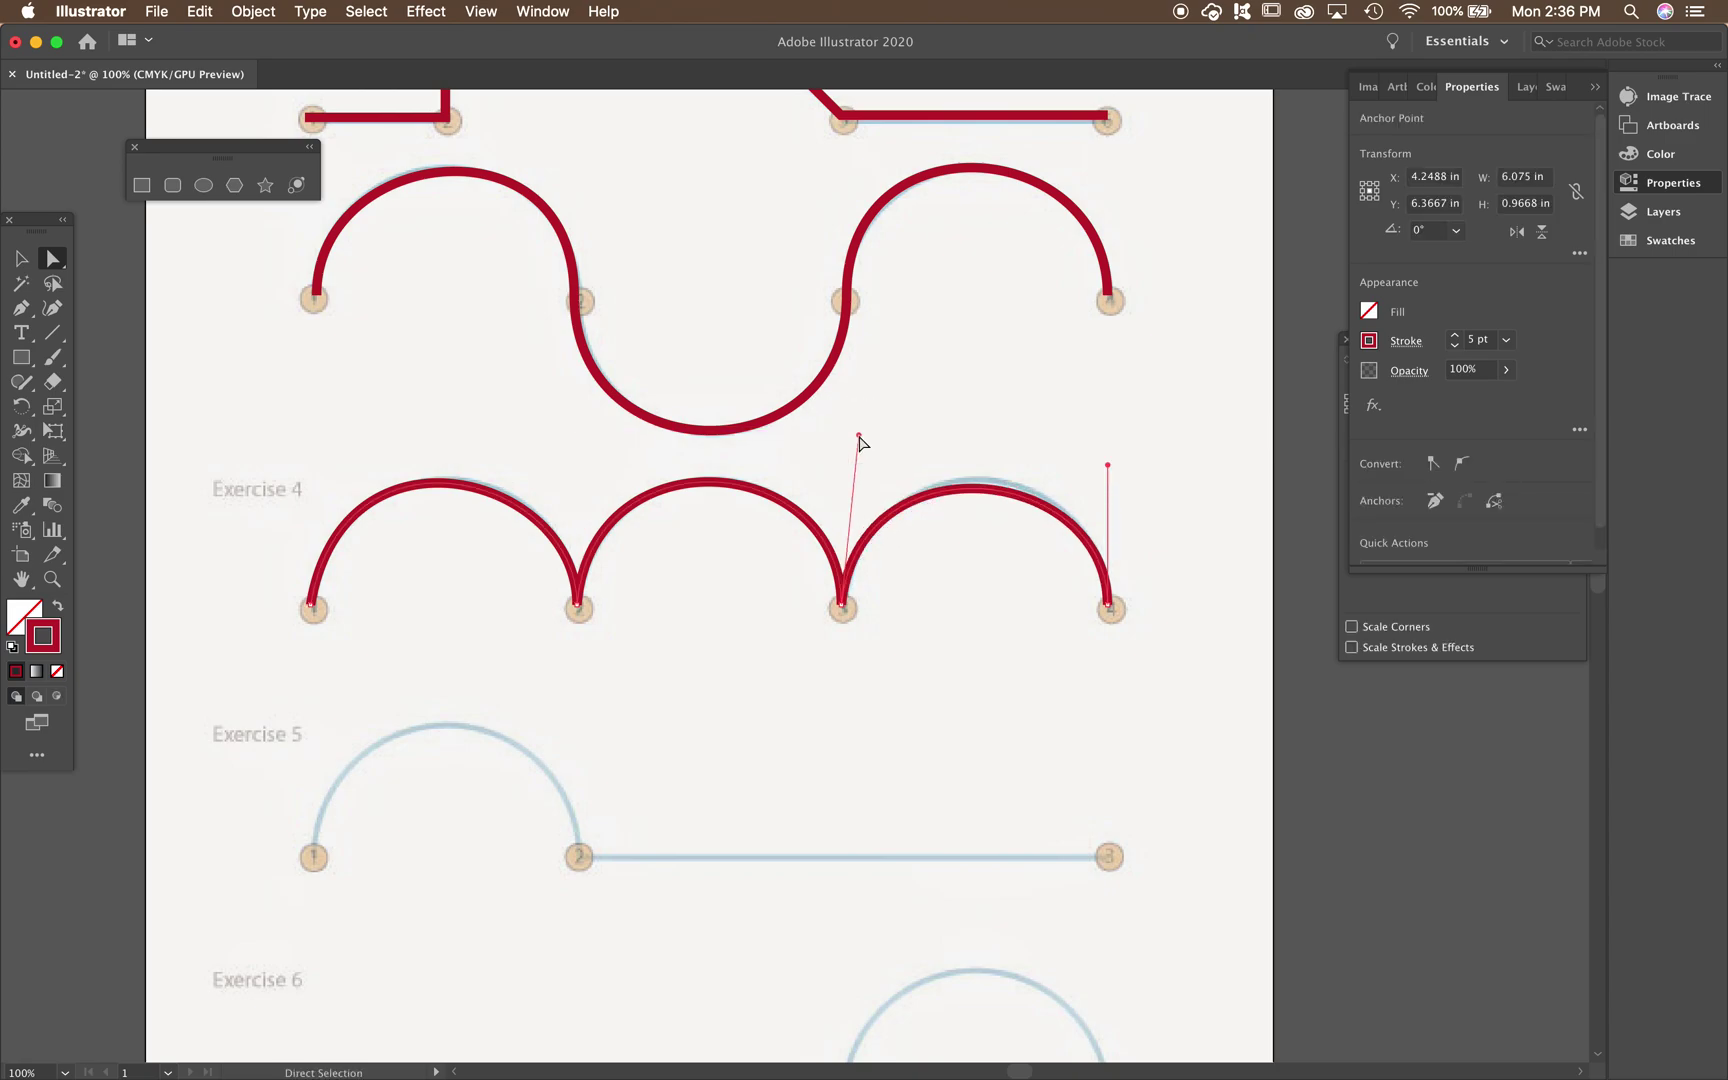
left_click_drag(1108, 465, 1099, 440)
left_click(1049, 509)
left_click_drag(1108, 465, 1100, 440)
left_click(1012, 501)
left_click_drag(857, 434, 881, 418)
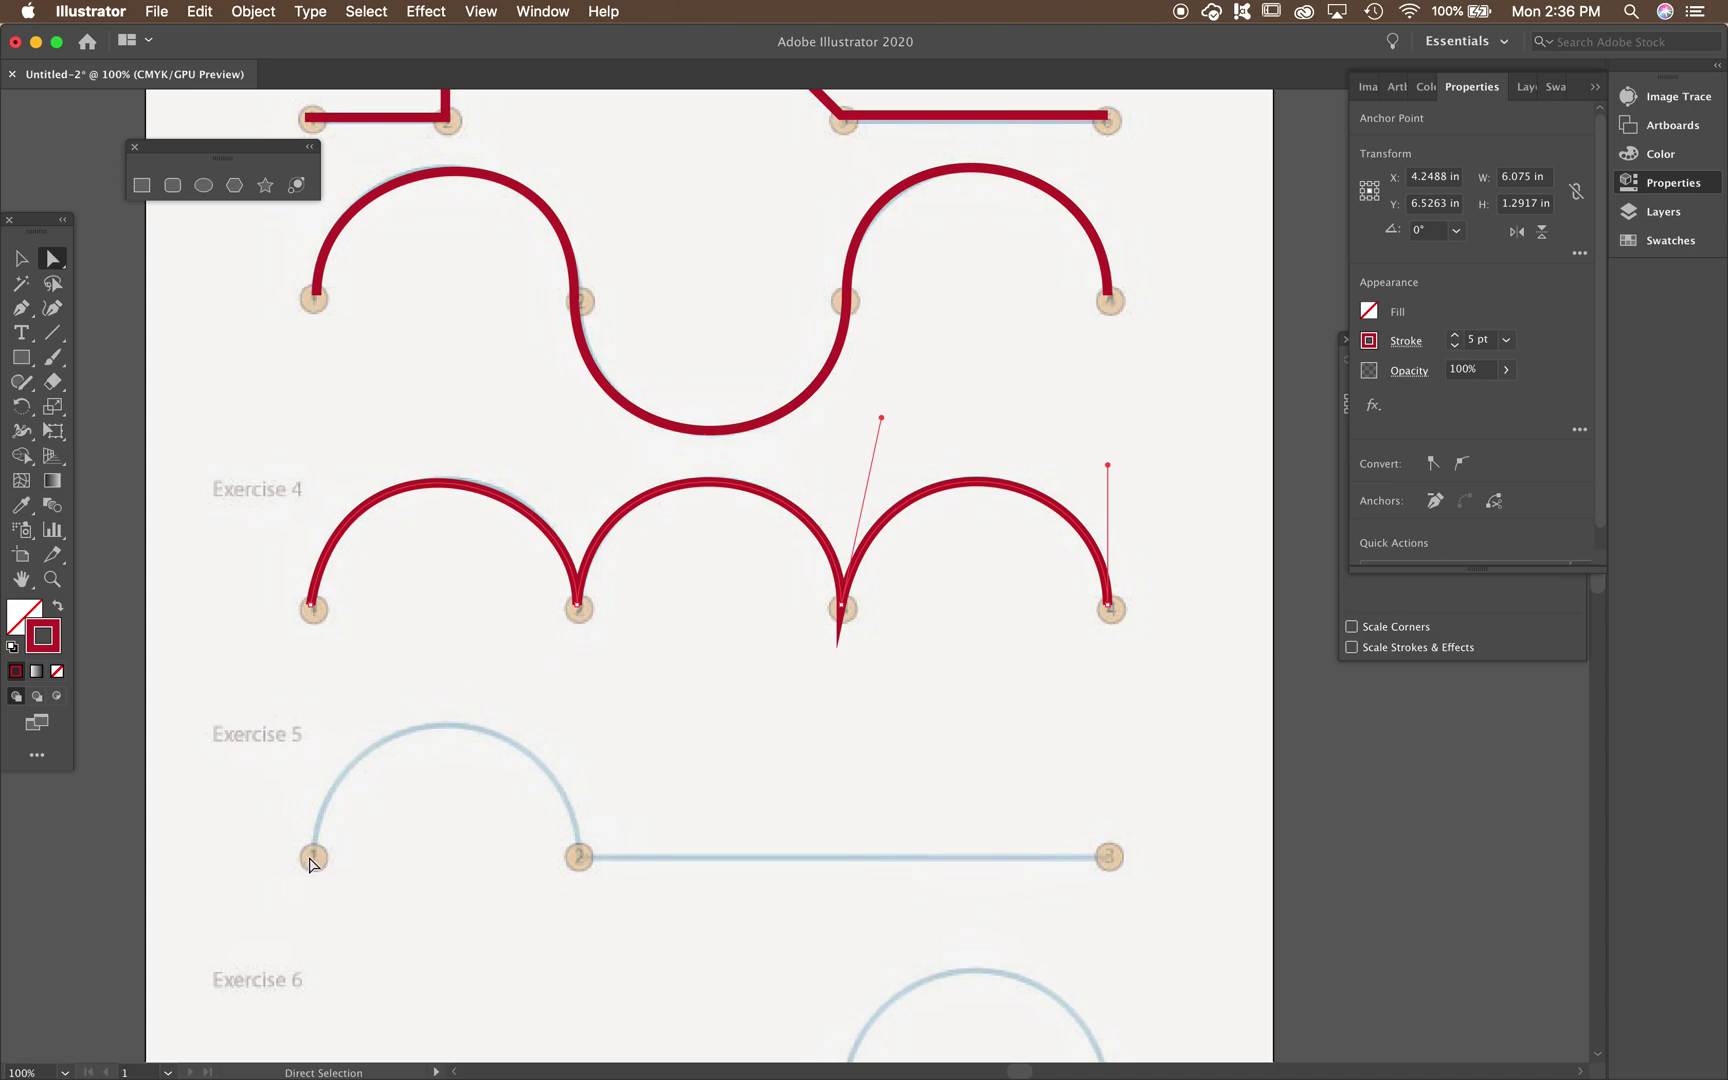
Draw Exercise 5's arch from dot 1 up and down into dot 2 with the Pen tool.
left_click(21, 308)
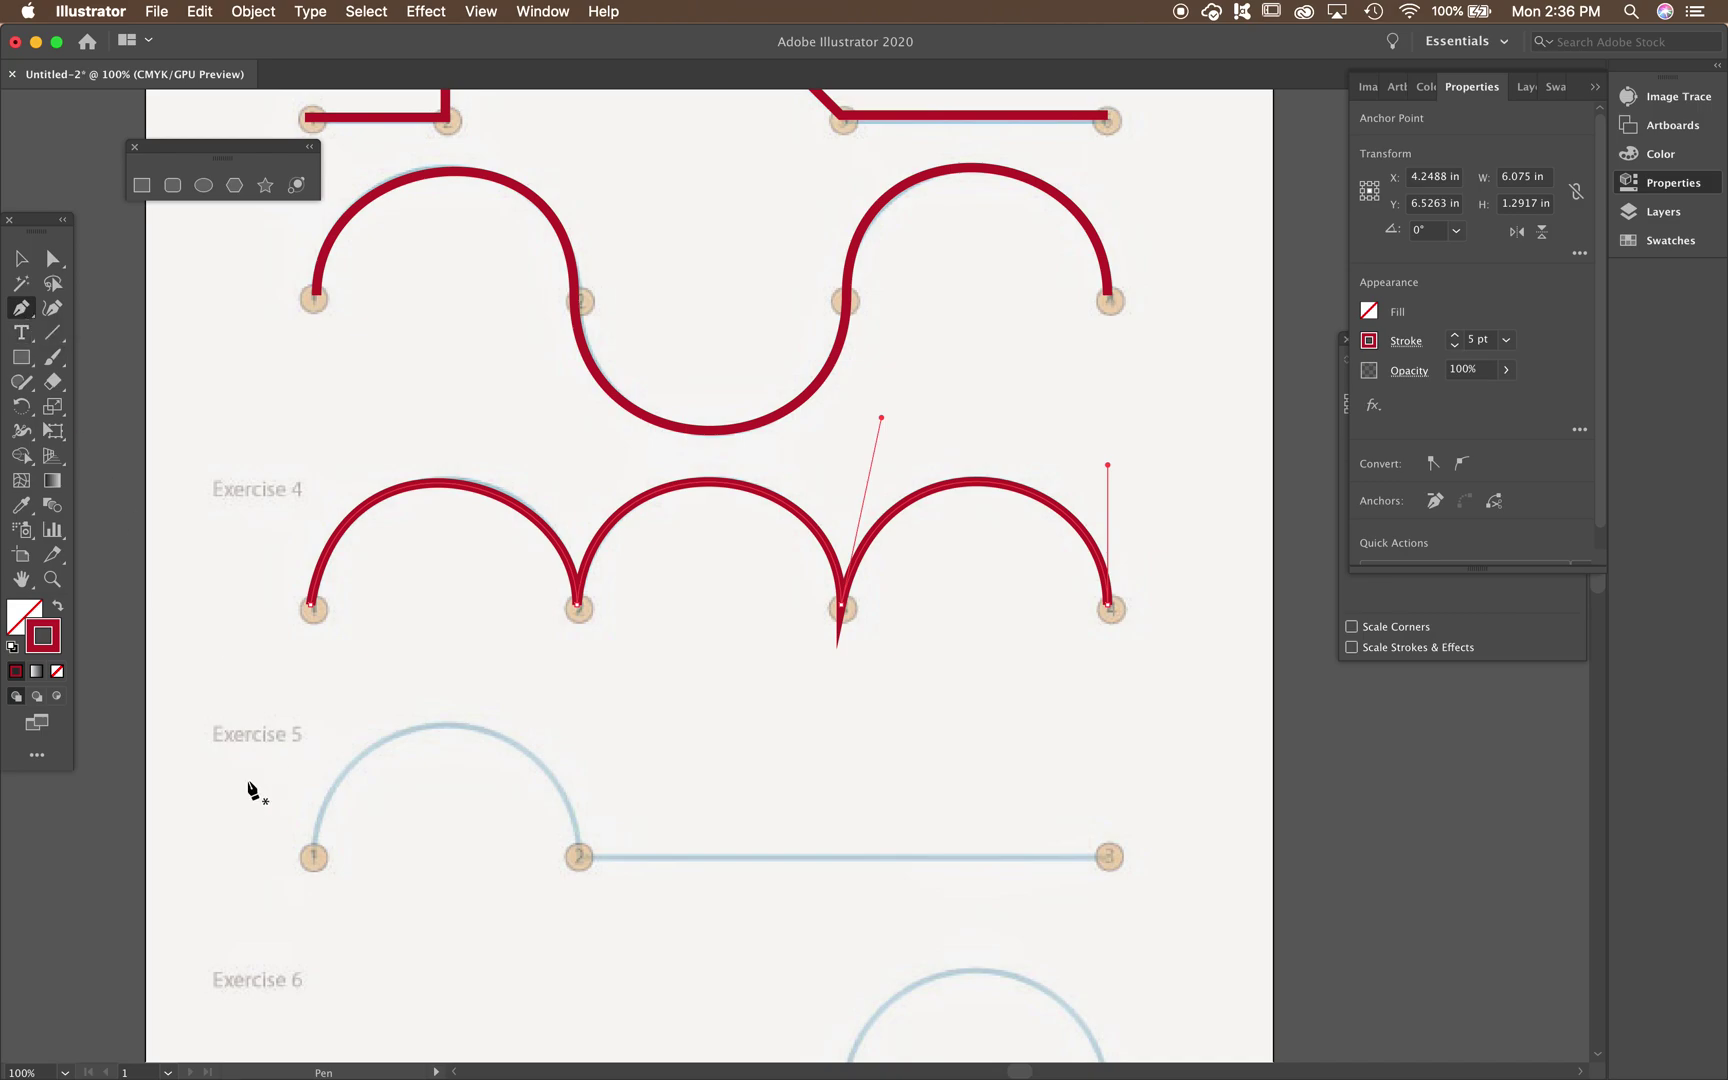
left_click_drag(312, 858, 313, 693)
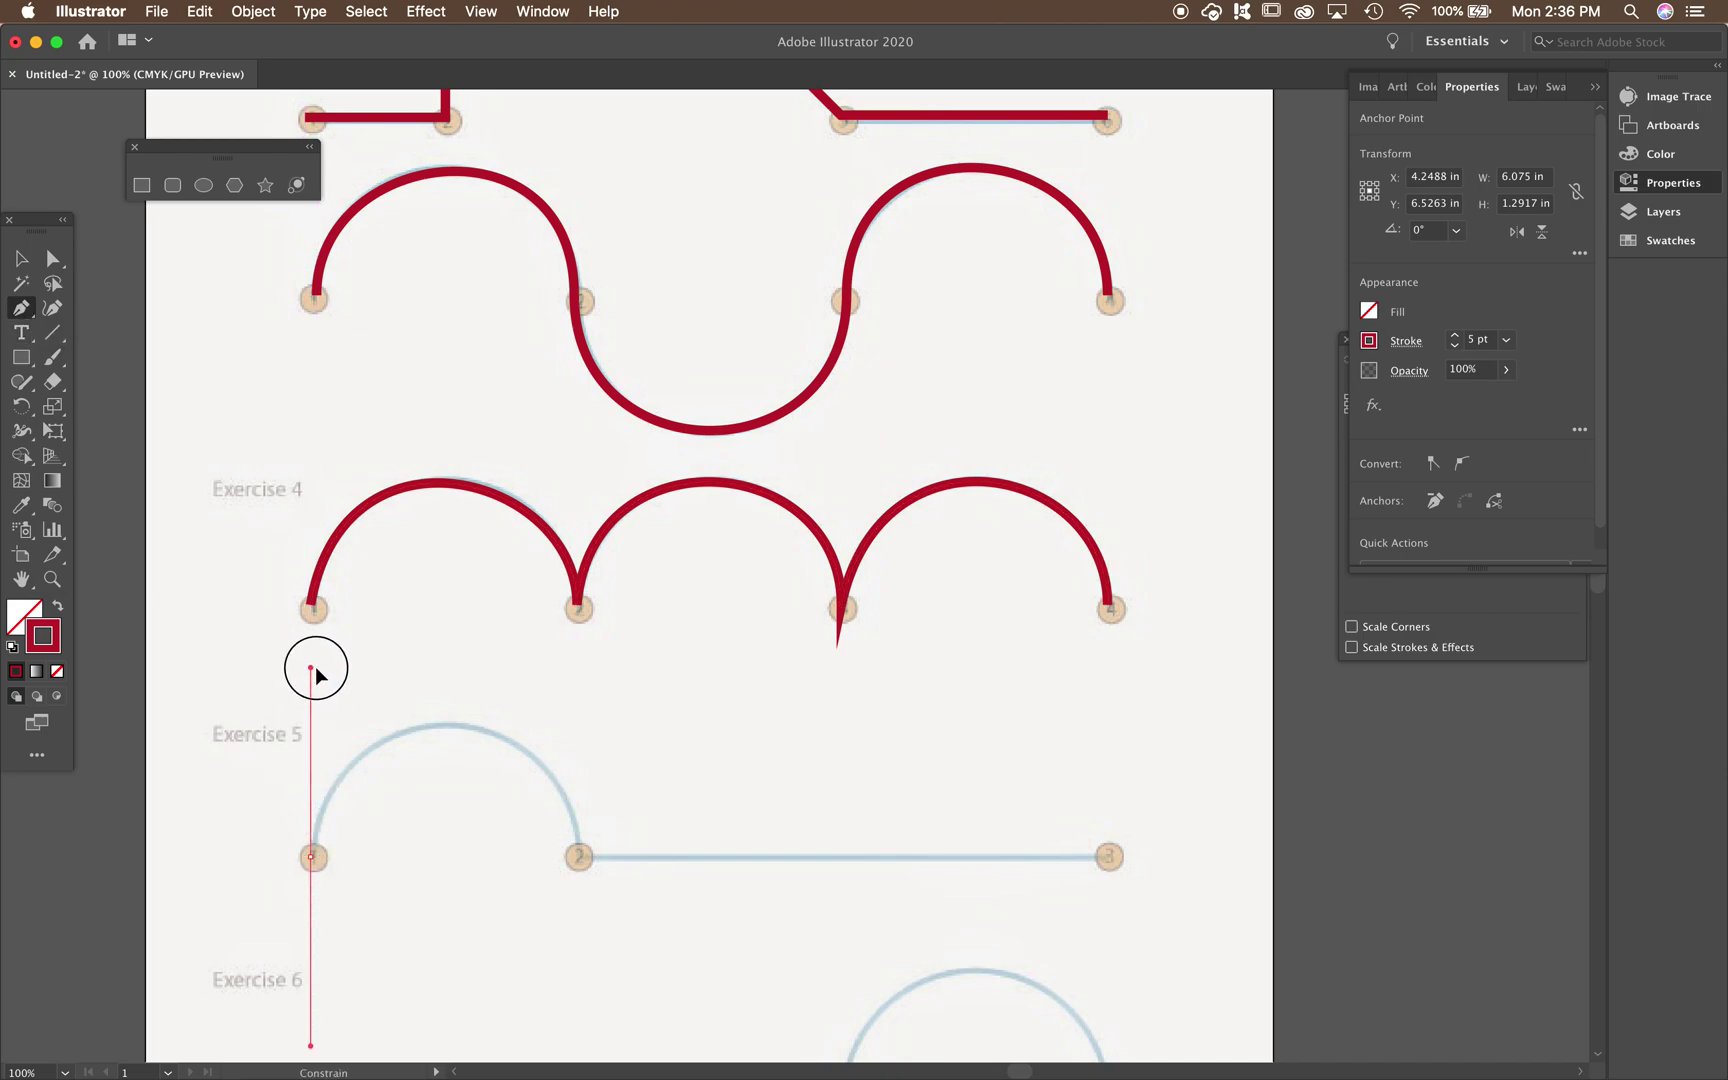
left_click_drag(314, 670, 314, 670)
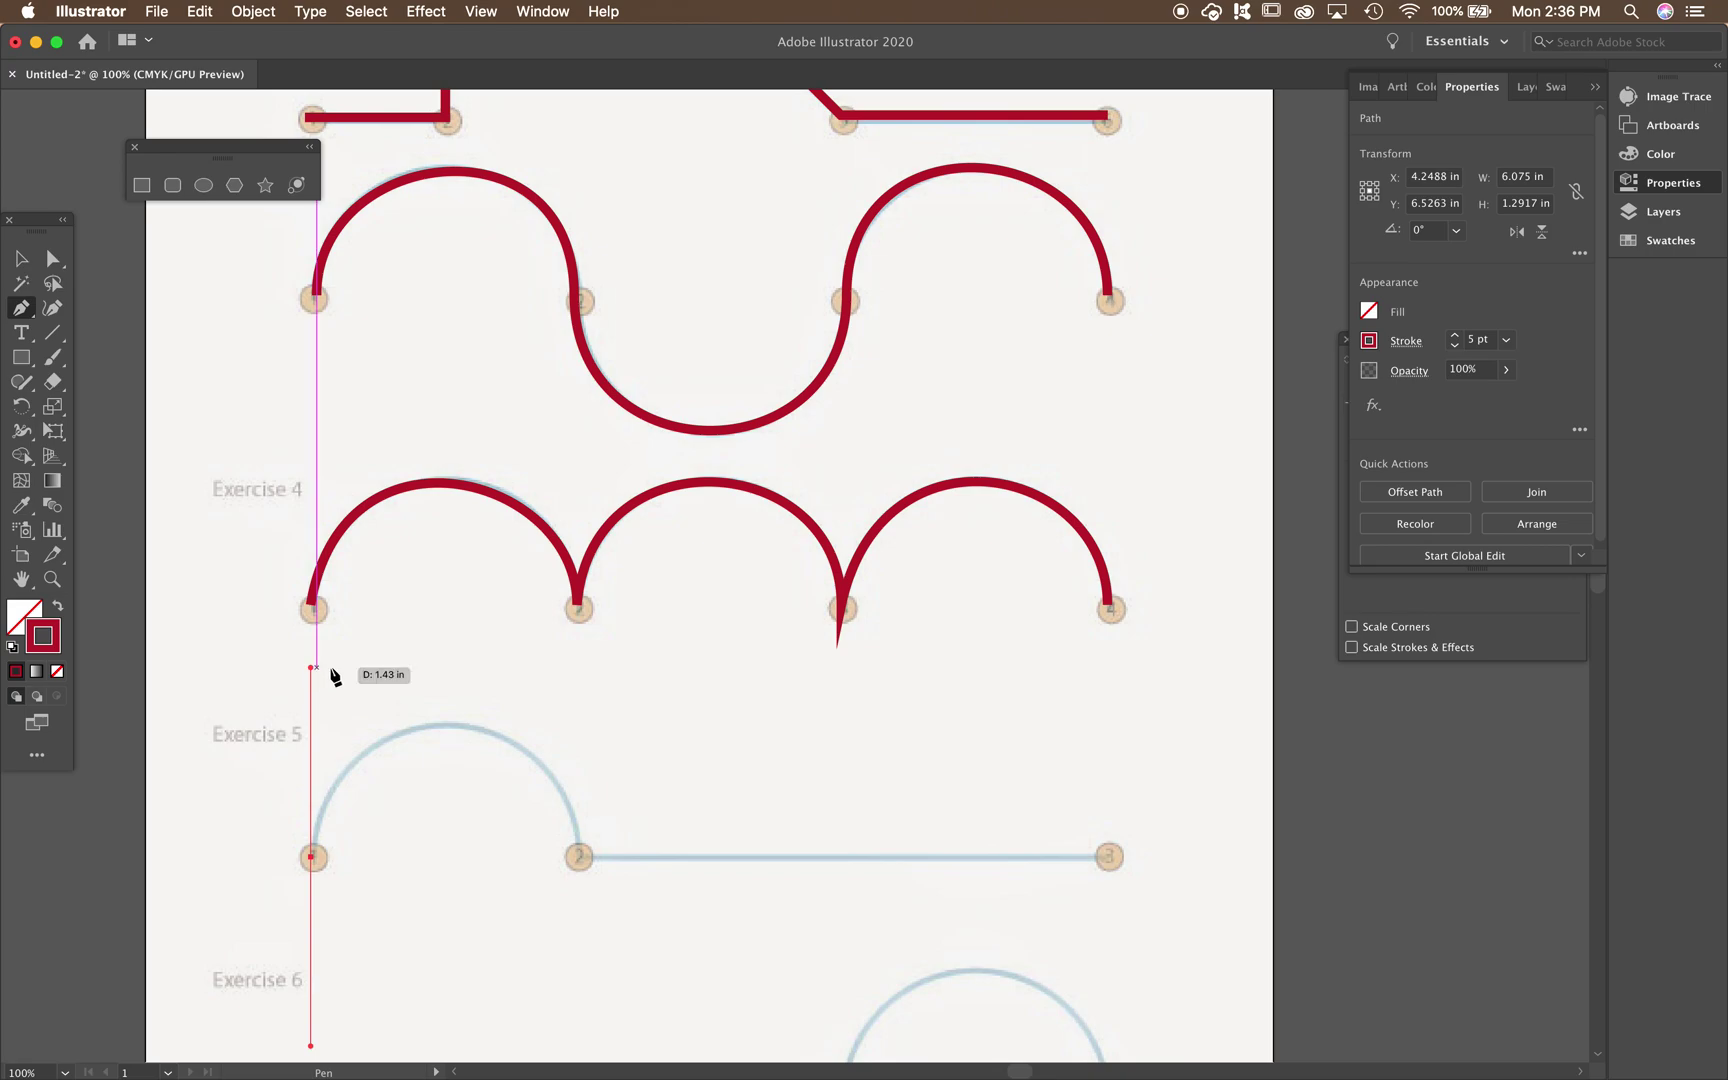
left_click(578, 852)
left_click_drag(578, 850, 580, 1031)
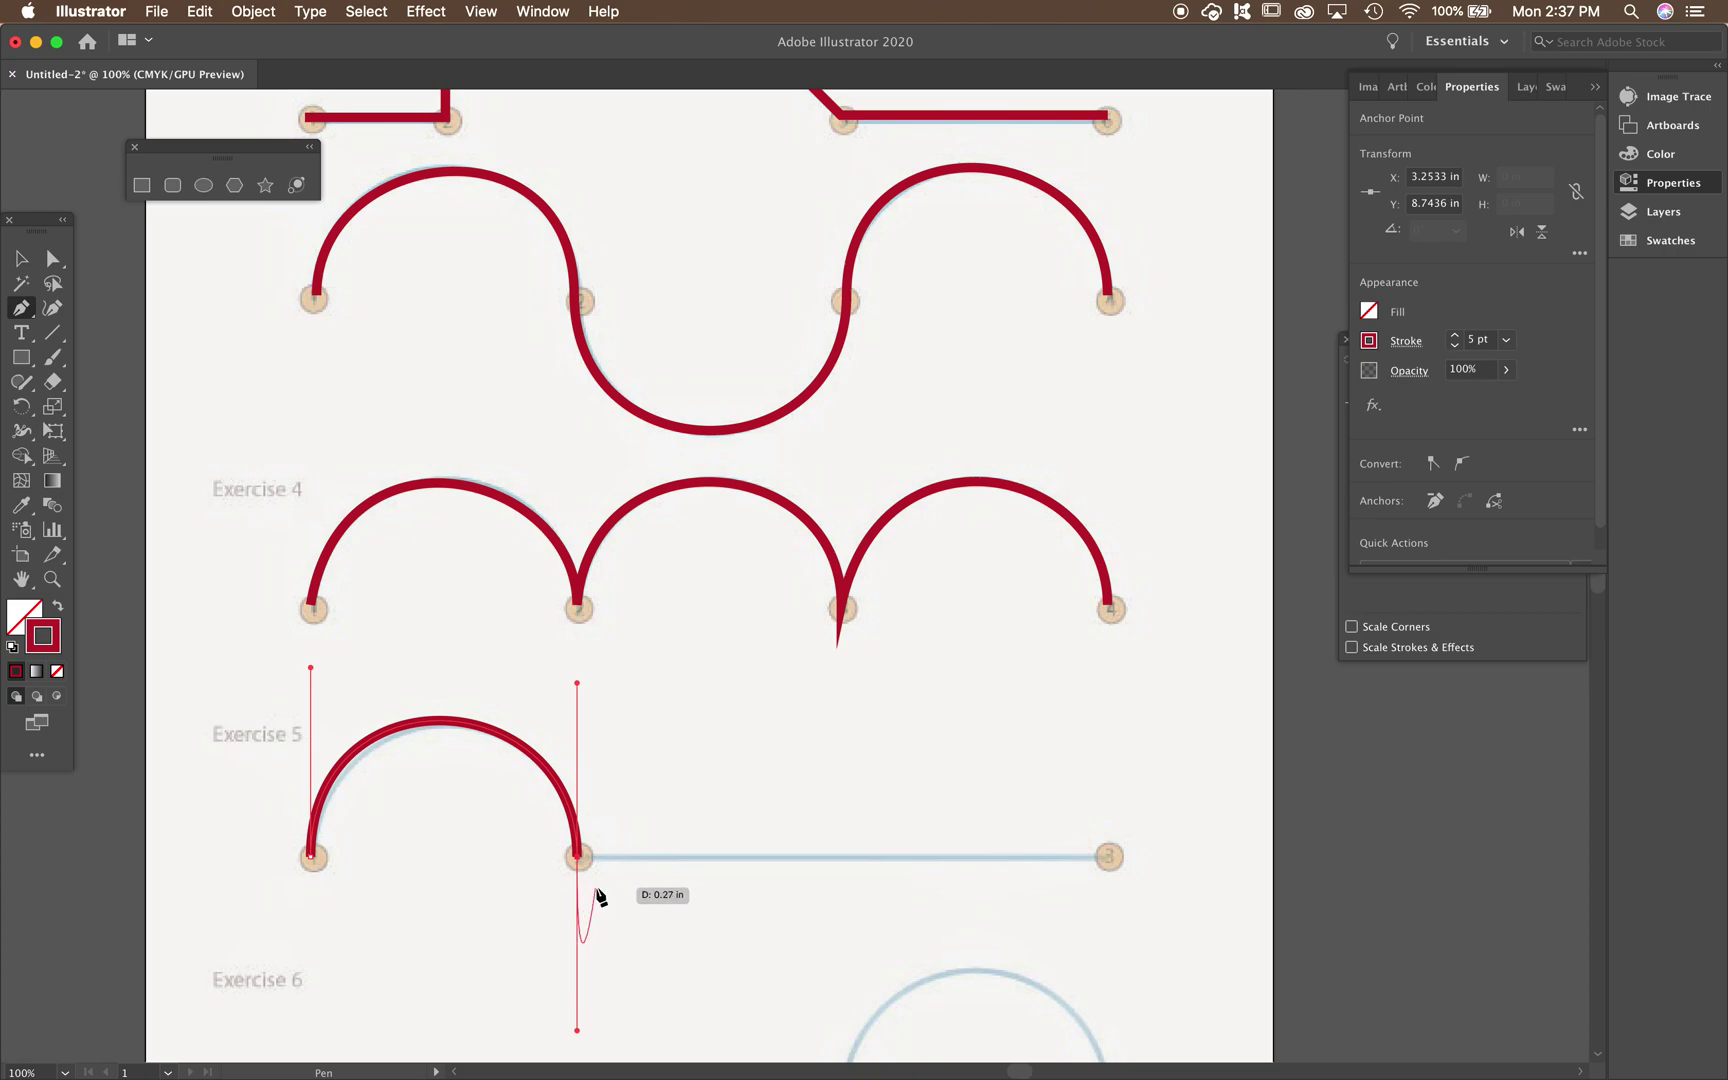
Turn dot 2 into a corner and draw a straight line to dot 3.
key("alt")
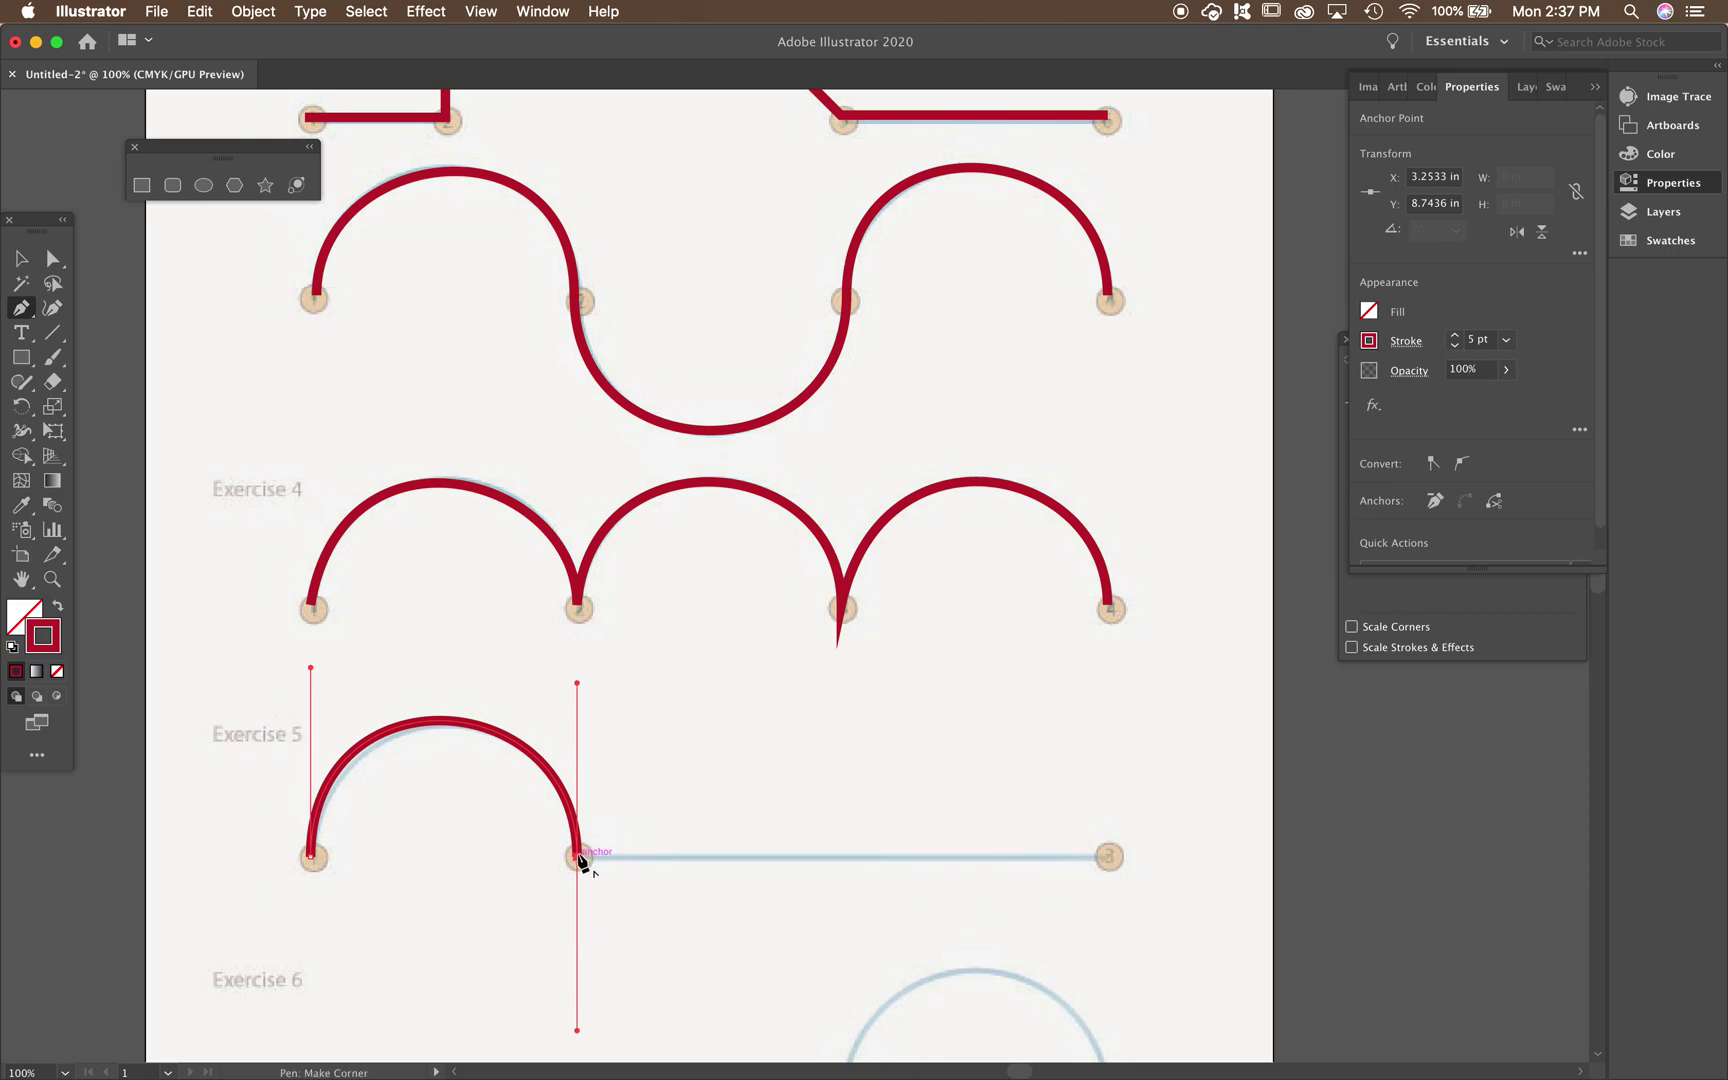
left_click(578, 857)
left_click(1109, 857)
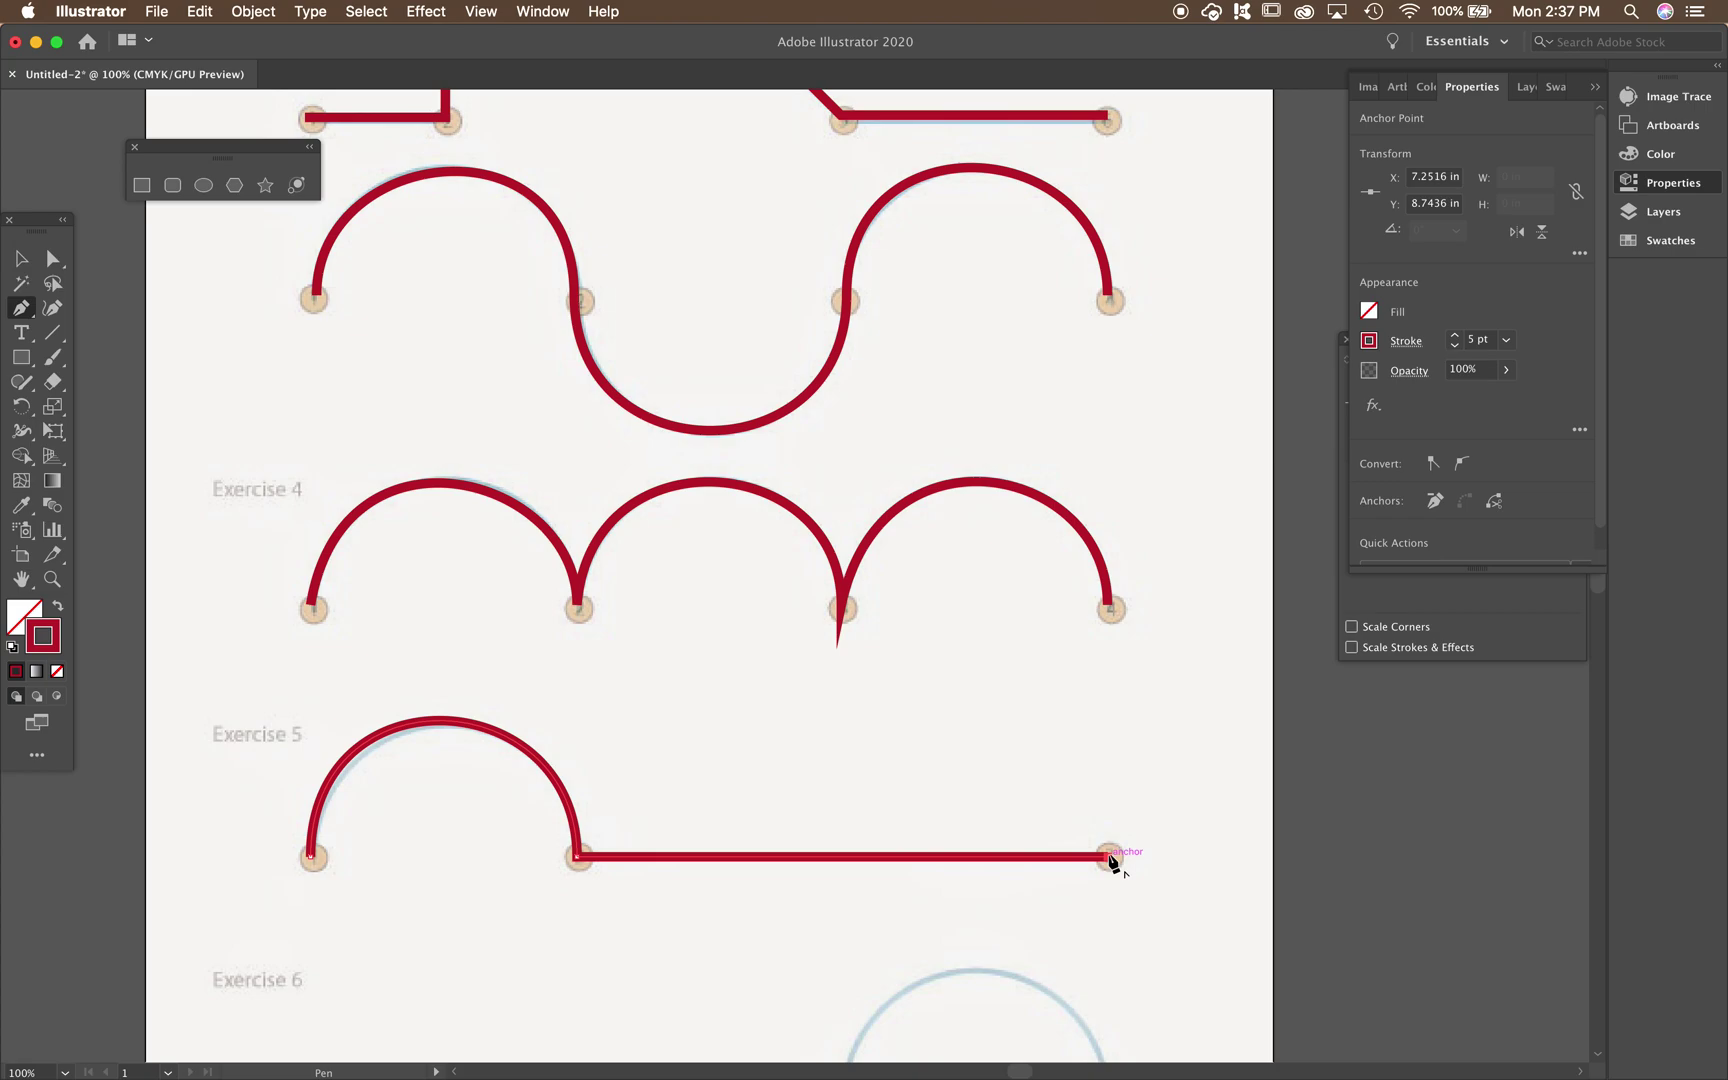
scroll(1061, 820, "down", 5)
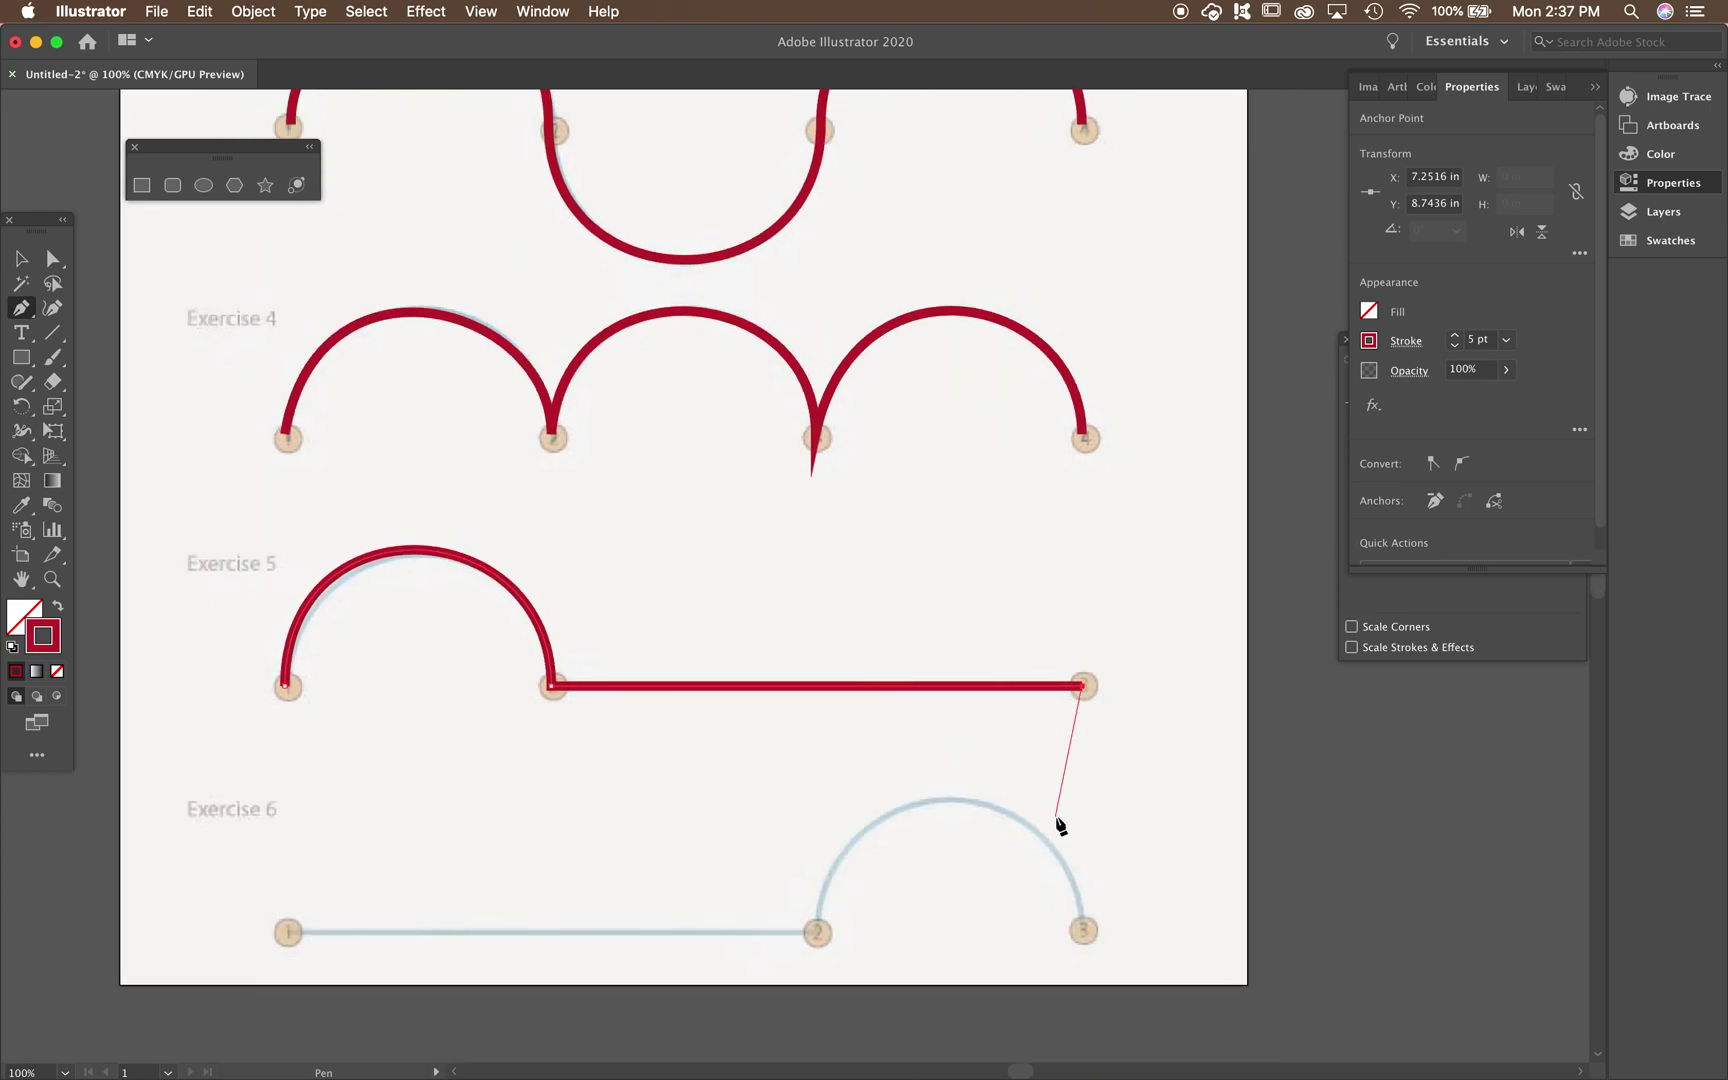
End the Exercise 5 path, then trace Exercise 6: straight line dot 1 to 2, arch to dot 3.
scroll(1061, 824, "up", 2)
scroll(1061, 824, "right", 2)
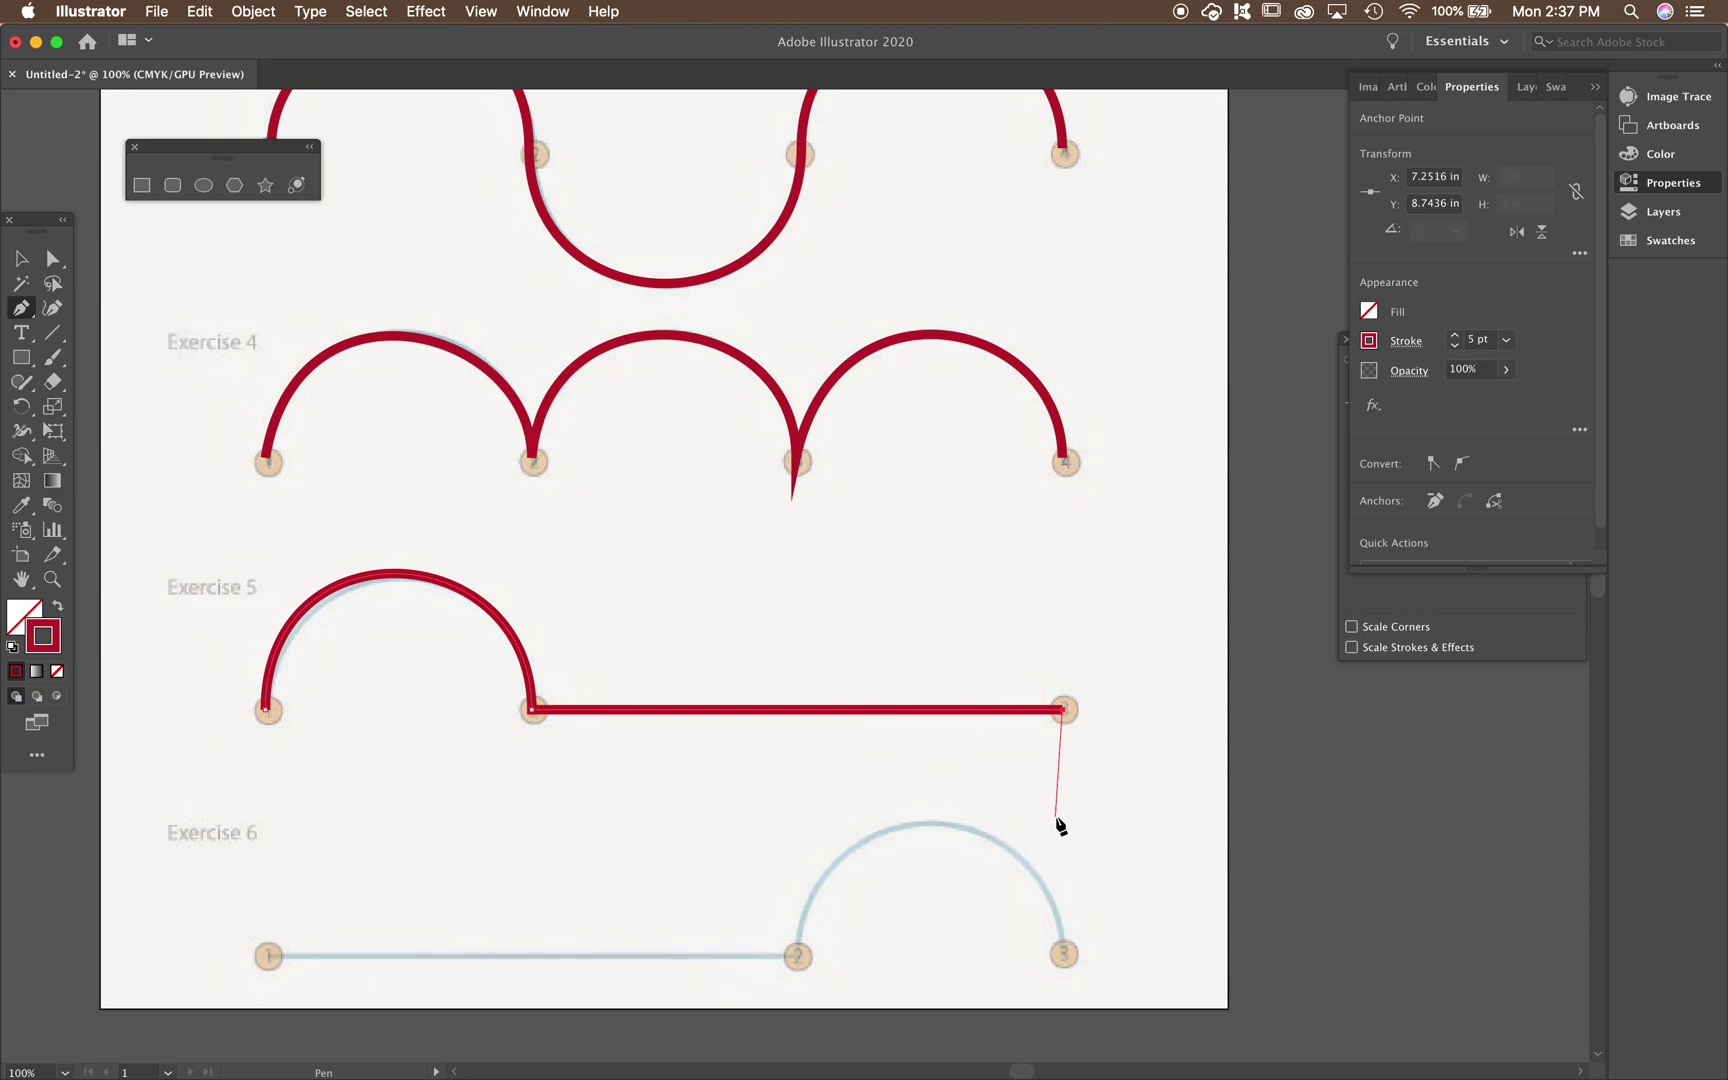
key("Escape")
left_click(266, 957)
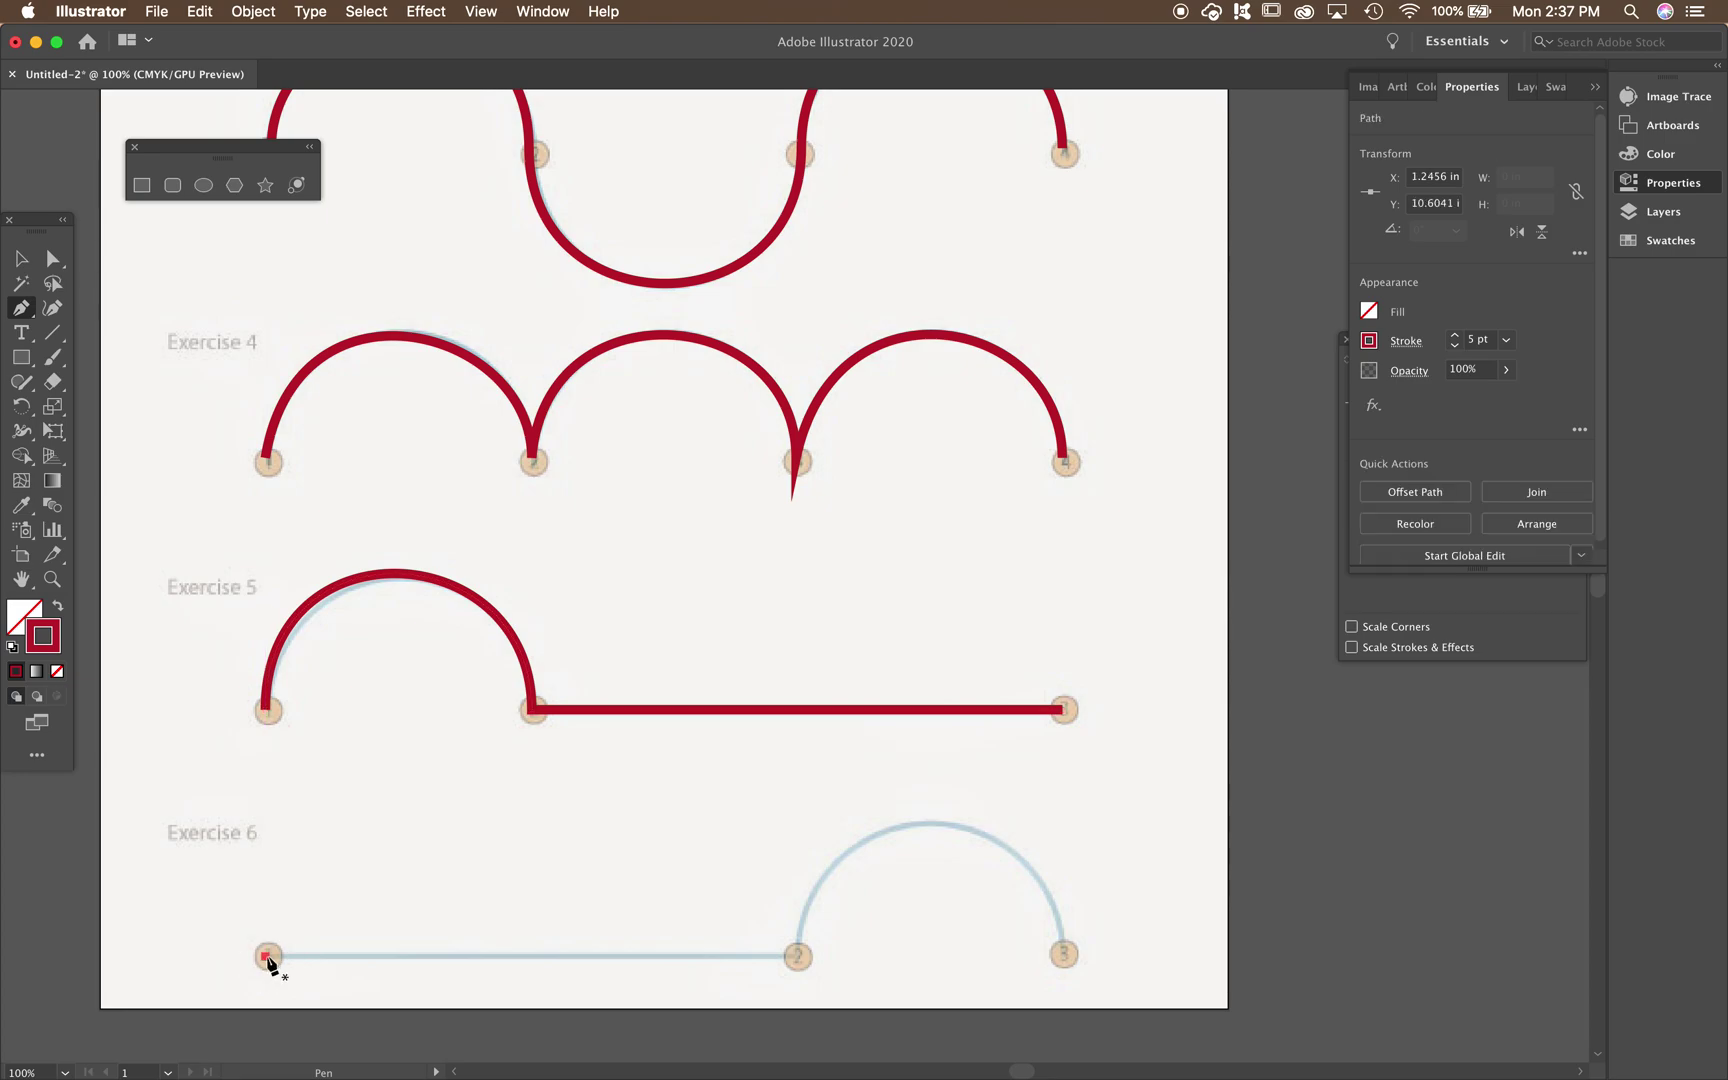
left_click(798, 957)
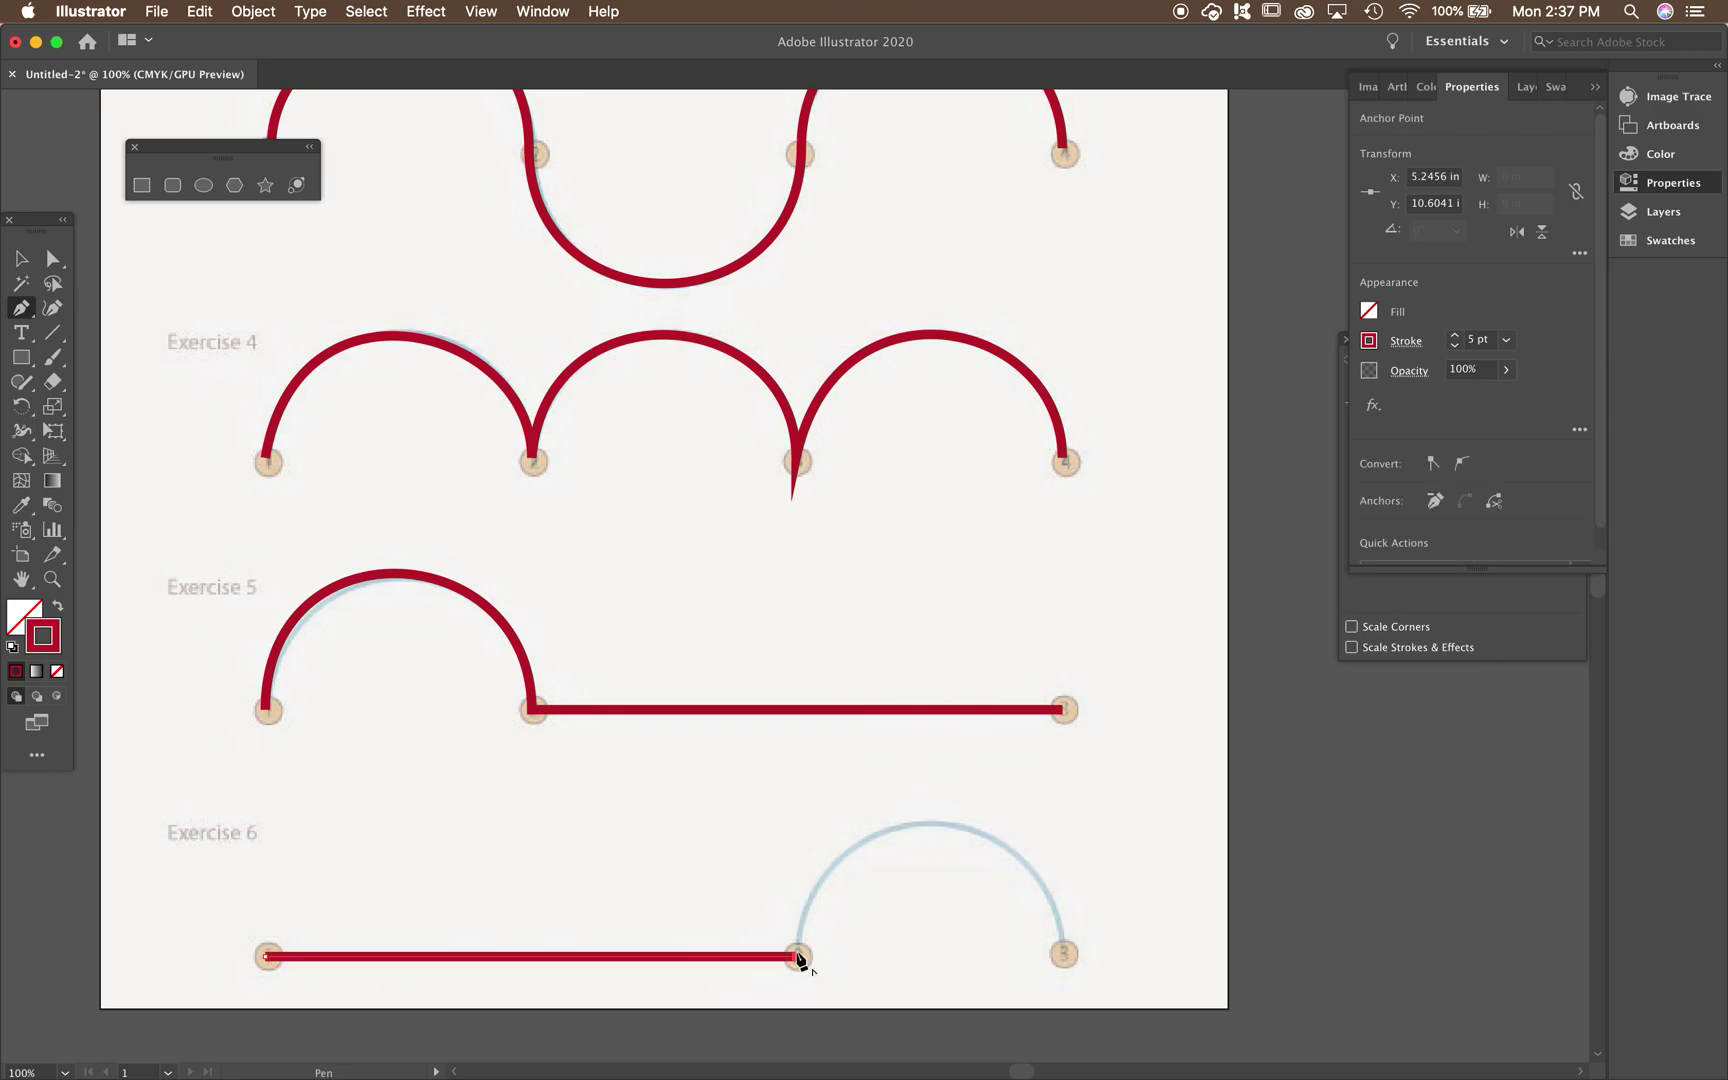
left_click_drag(798, 957, 793, 770)
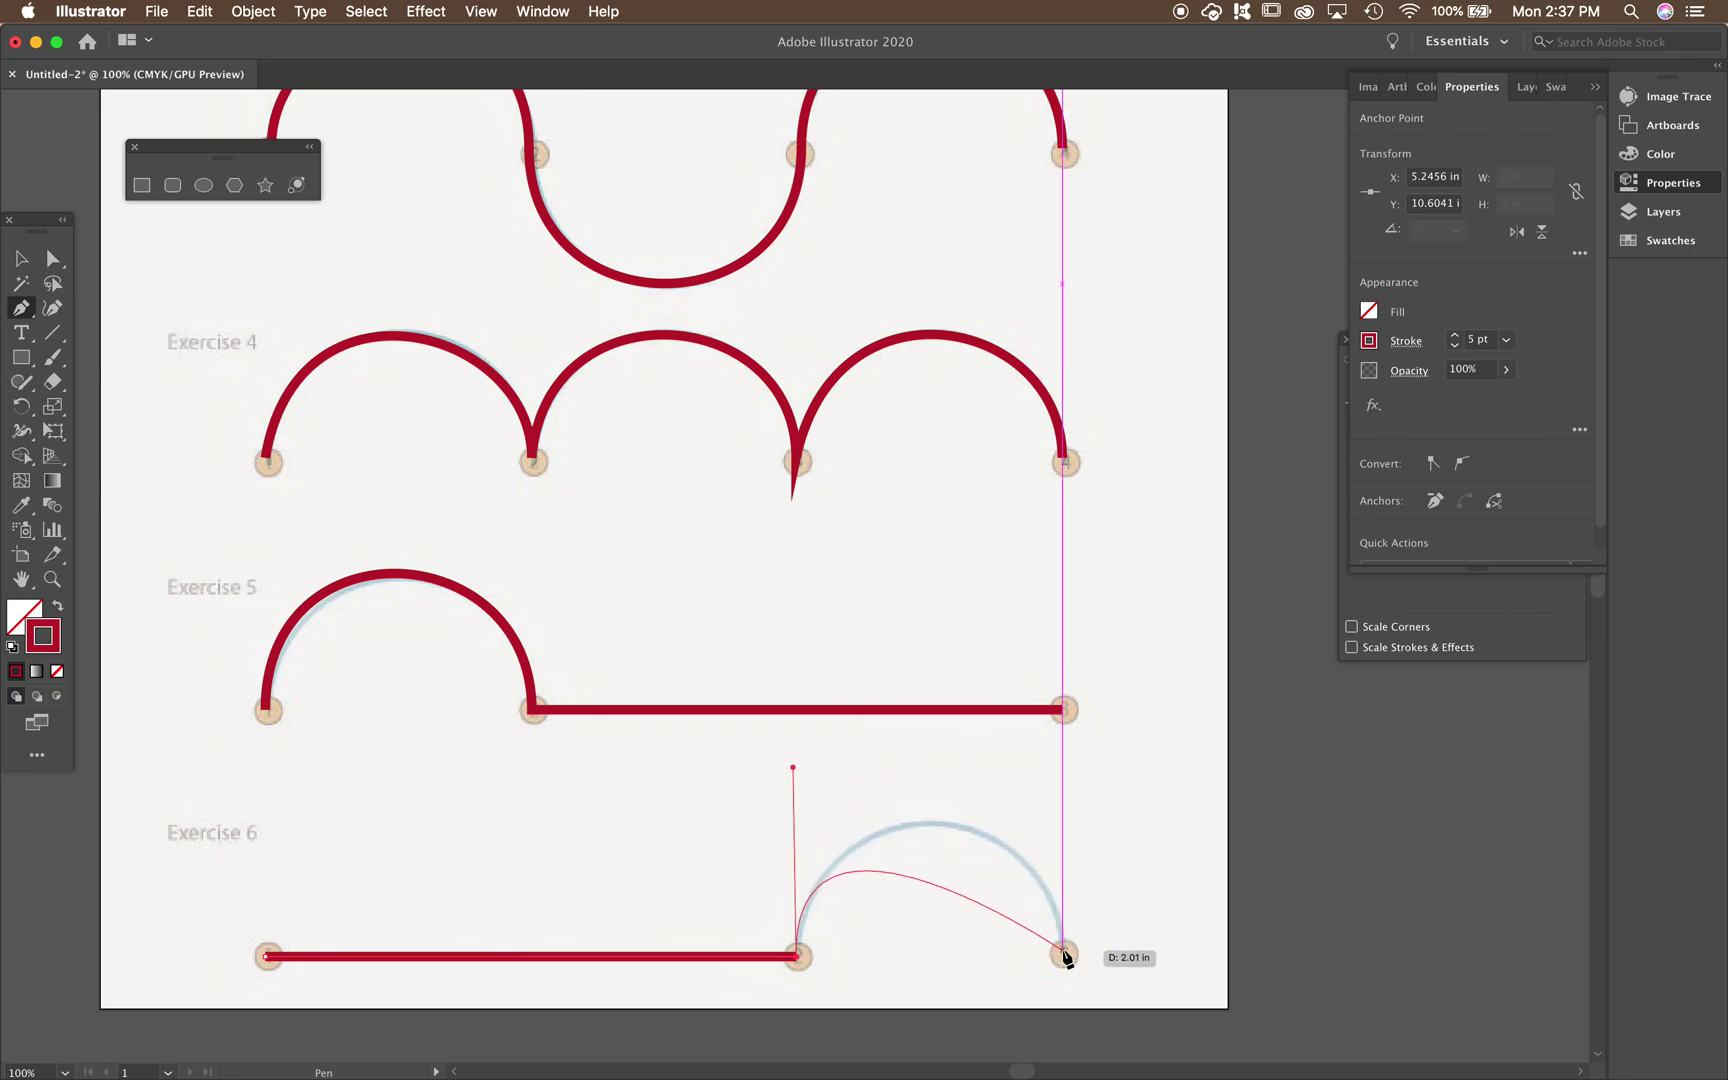
mouse_move(1064, 957)
left_mouse_down()
mouse_move(1050, 1052)
mouse_move(1018, 717)
mouse_move(1061, 521)
mouse_move(1052, 579)
left_mouse_up()
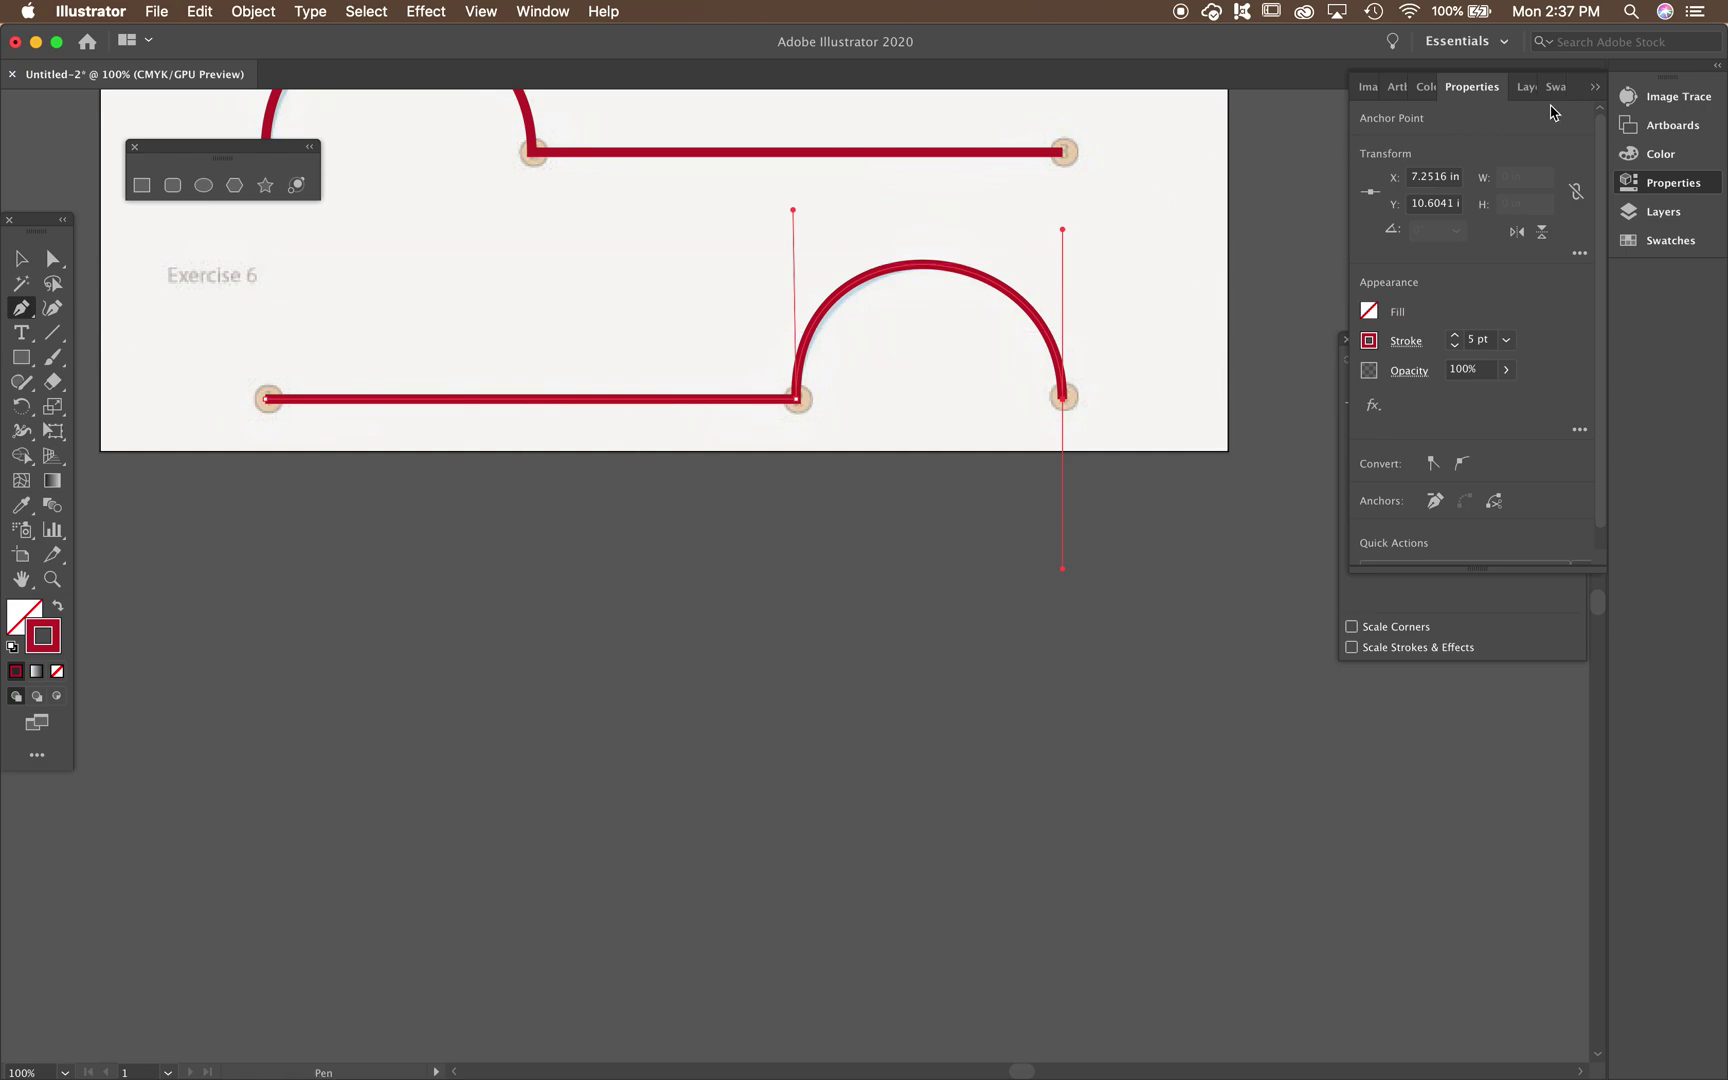
Show the Navigator panel, zoom out to 50%, and frame the whole artboard of six exercises.
left_click(525, 10)
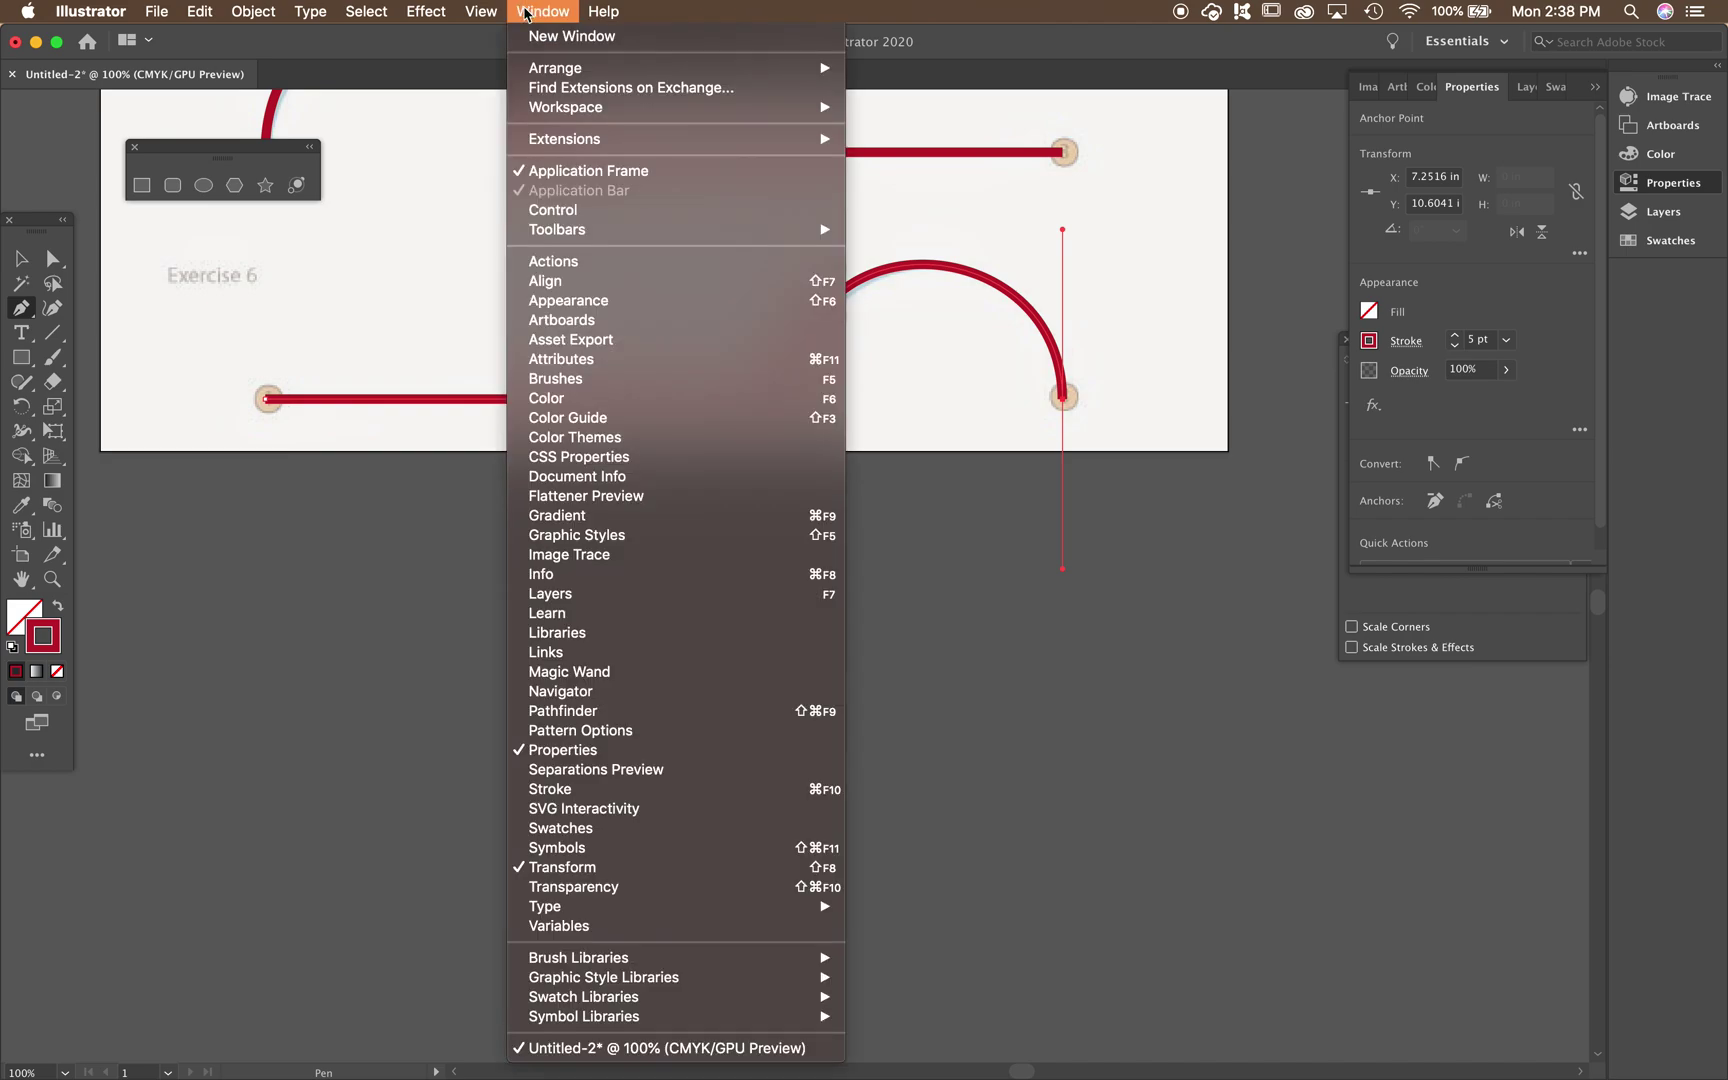
left_click(675, 691)
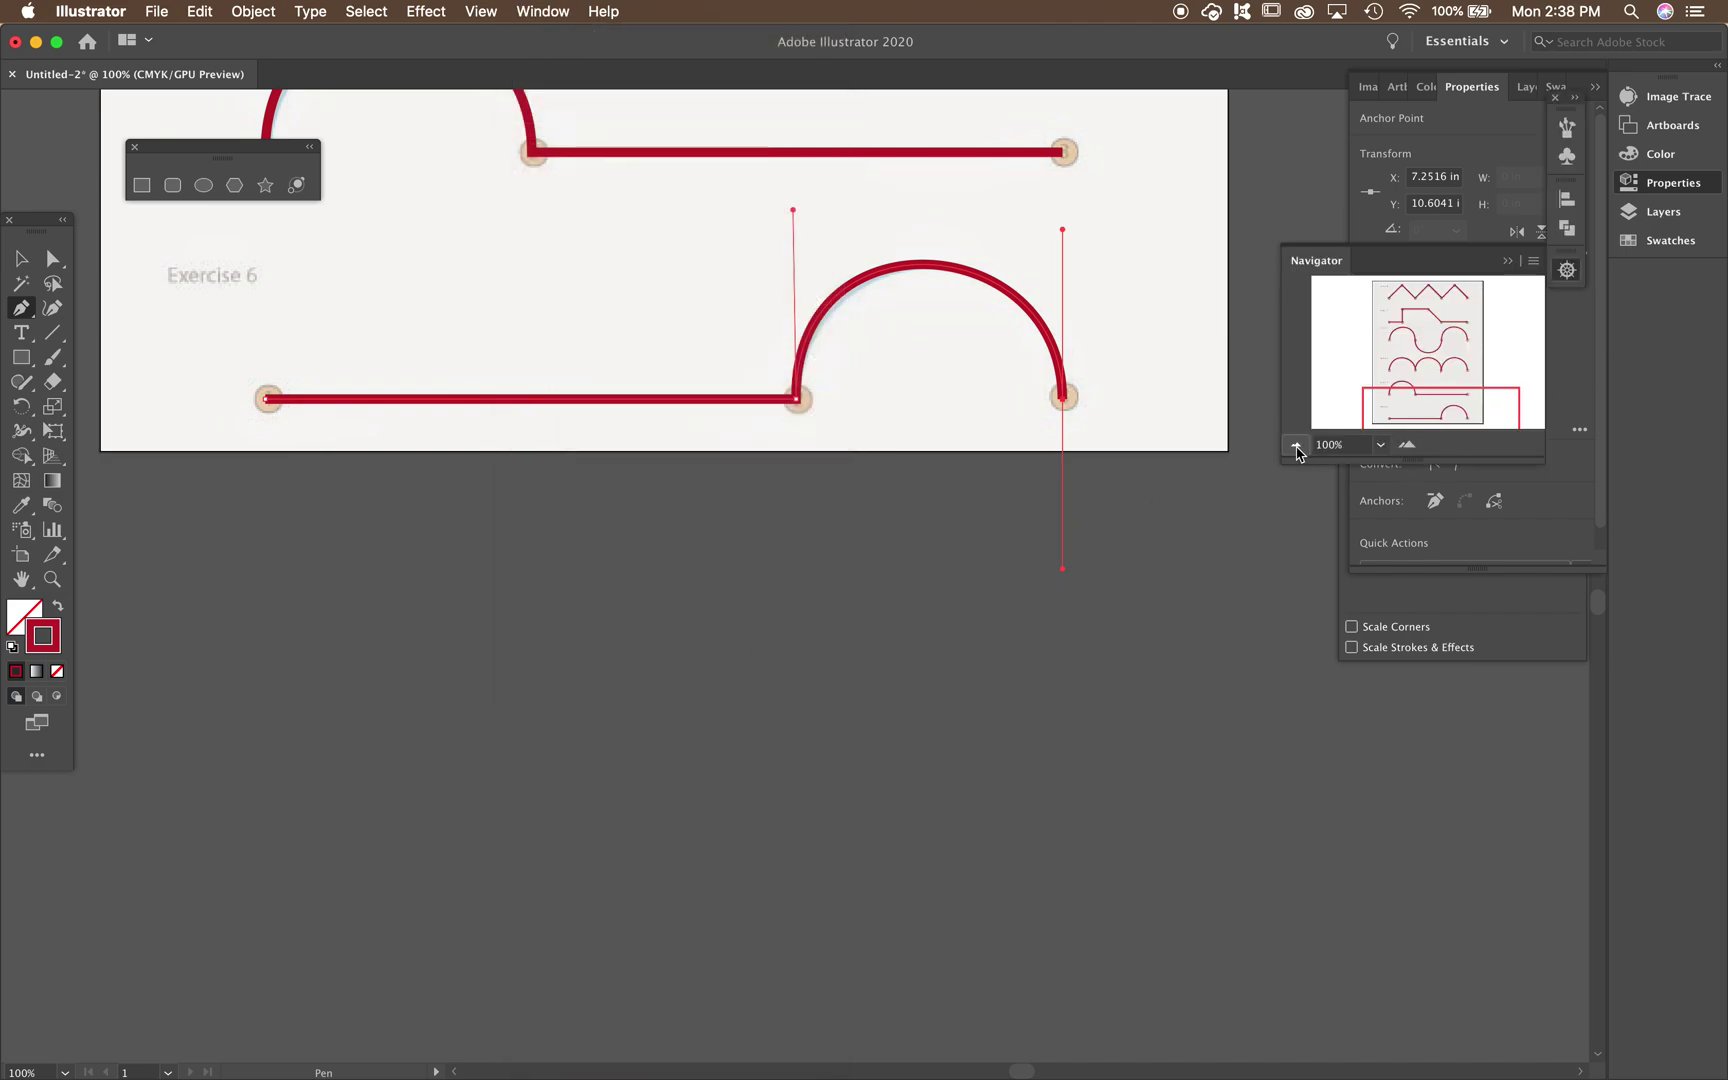
left_click(1296, 444)
left_click(1296, 444)
left_click_drag(1401, 341, 1452, 365)
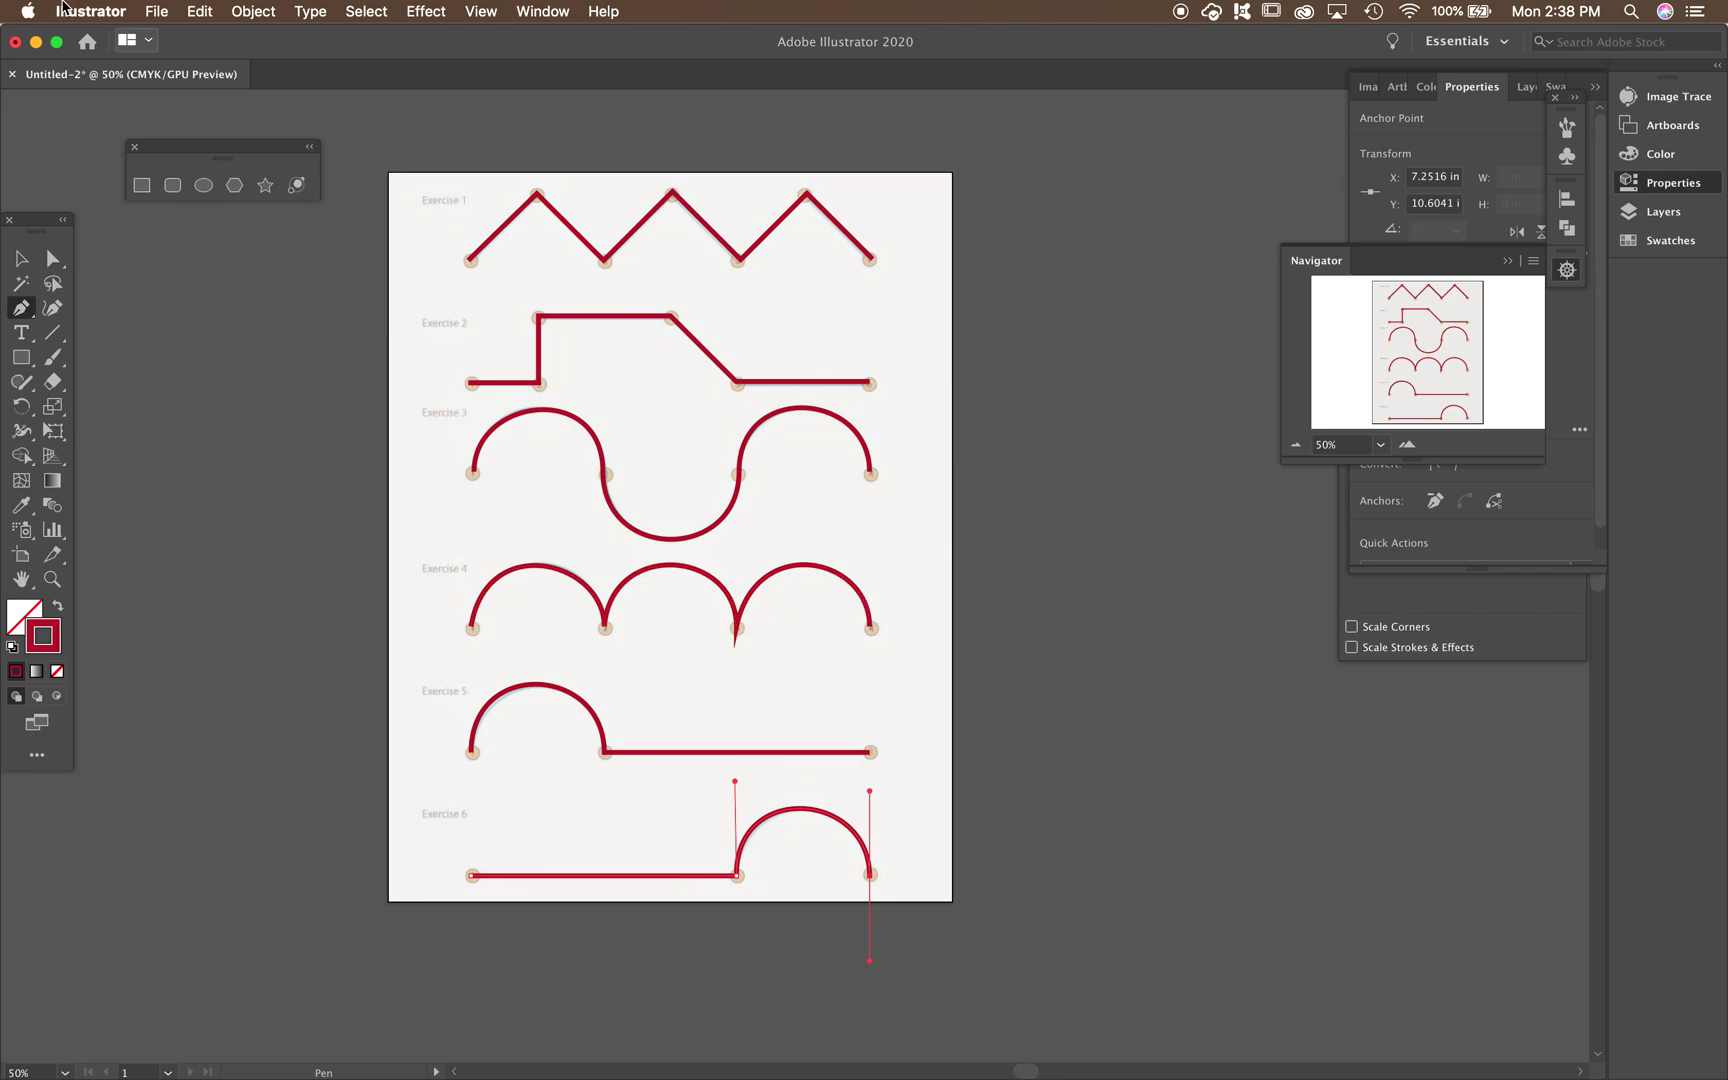
left_click(157, 10)
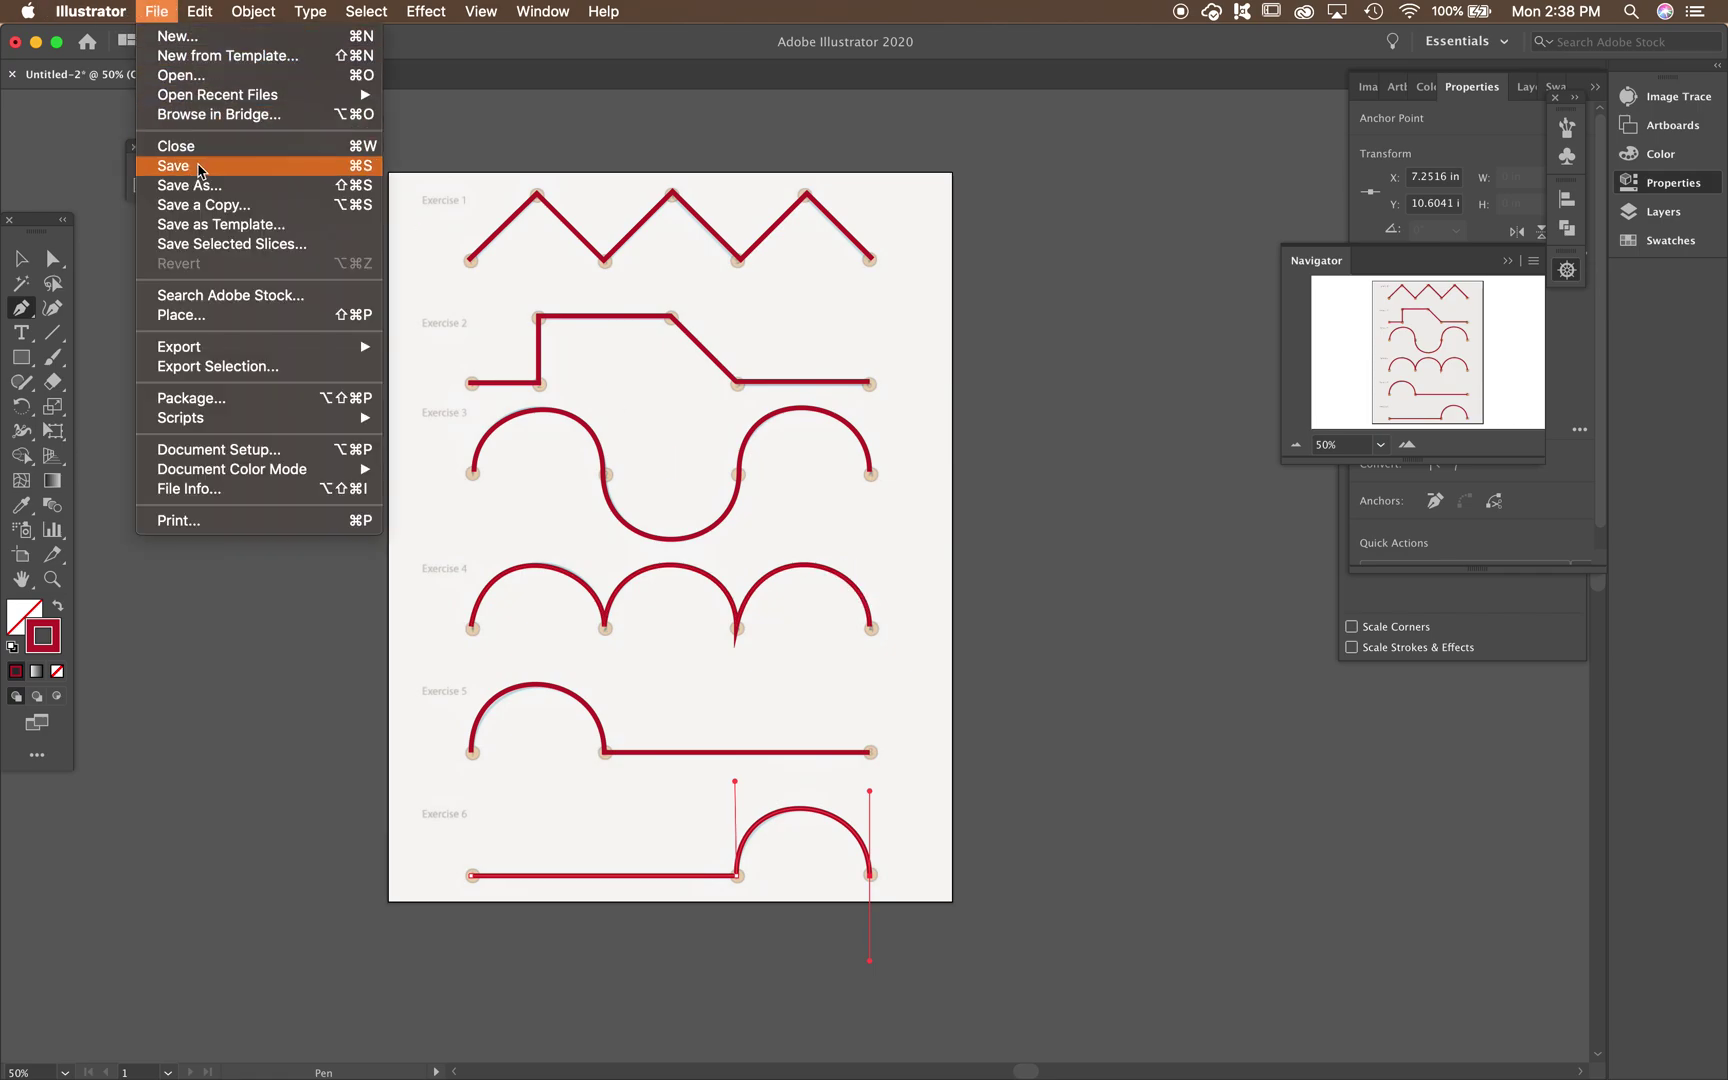
Save the sheet as an Adobe PDF named with the surname plus '_pentool practice', default settings.
left_click(199, 168)
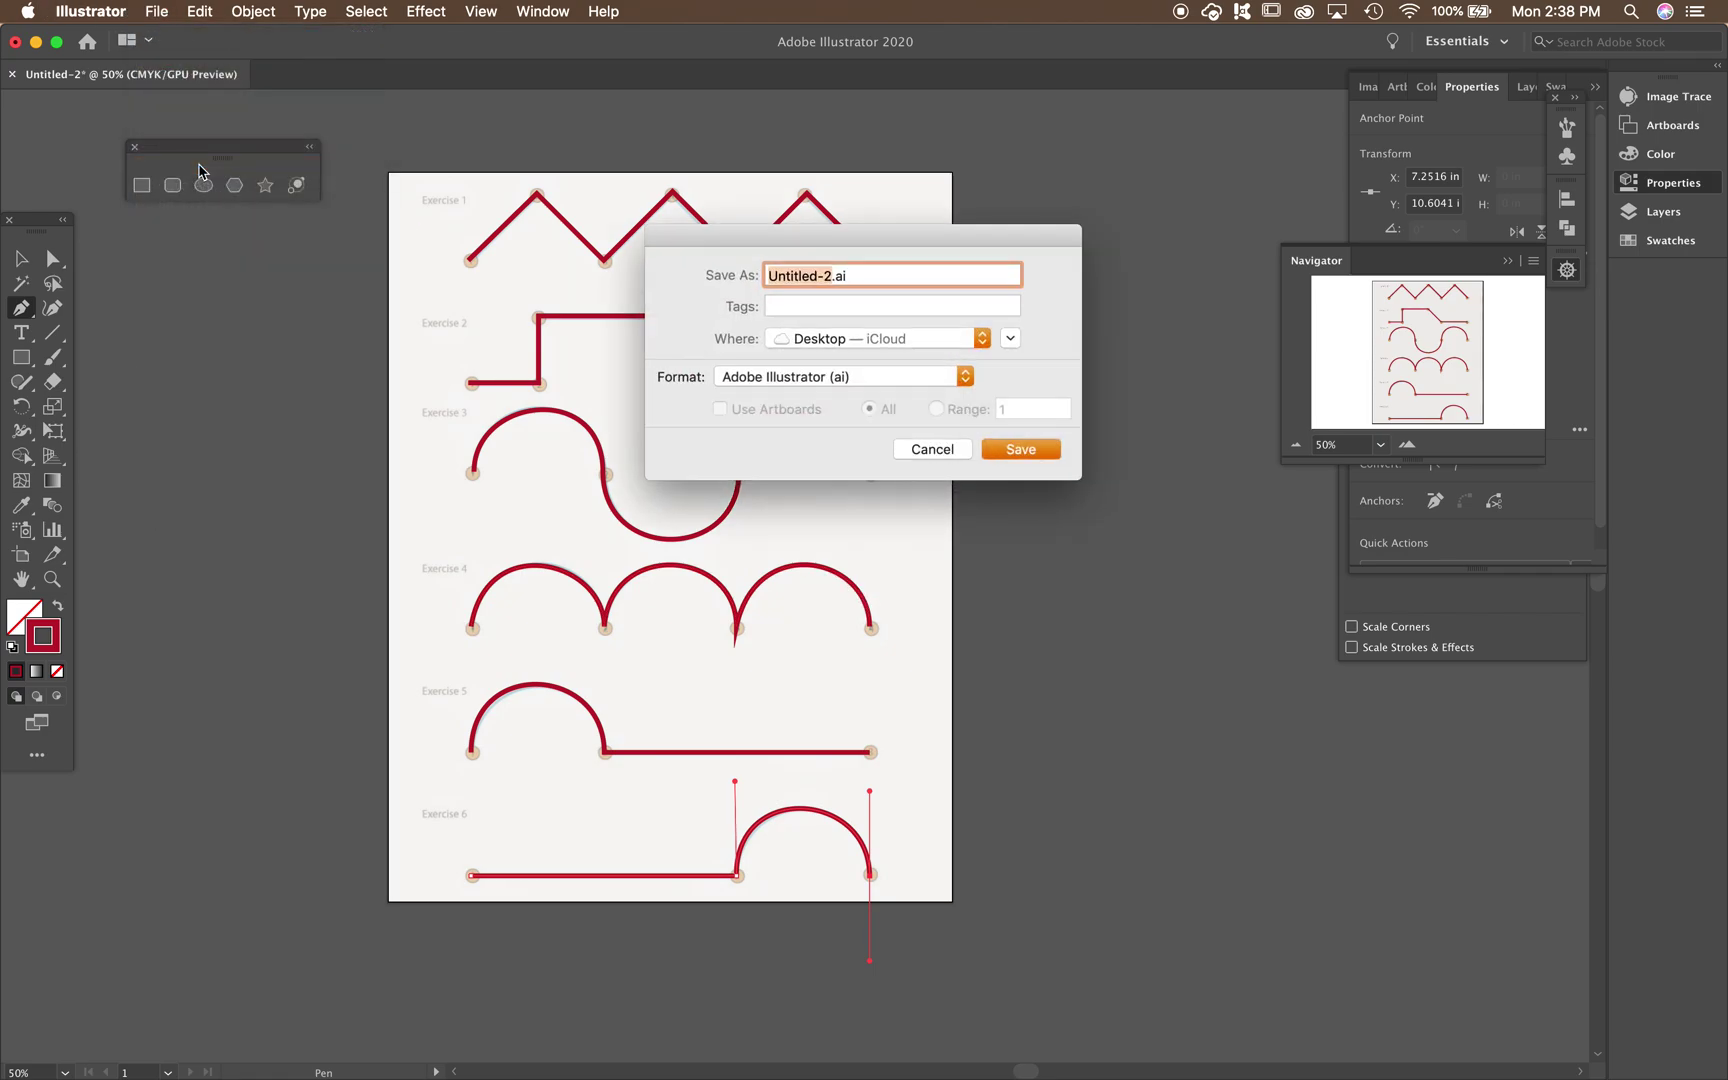
type("pentool ")
type("practice")
type("Smith")
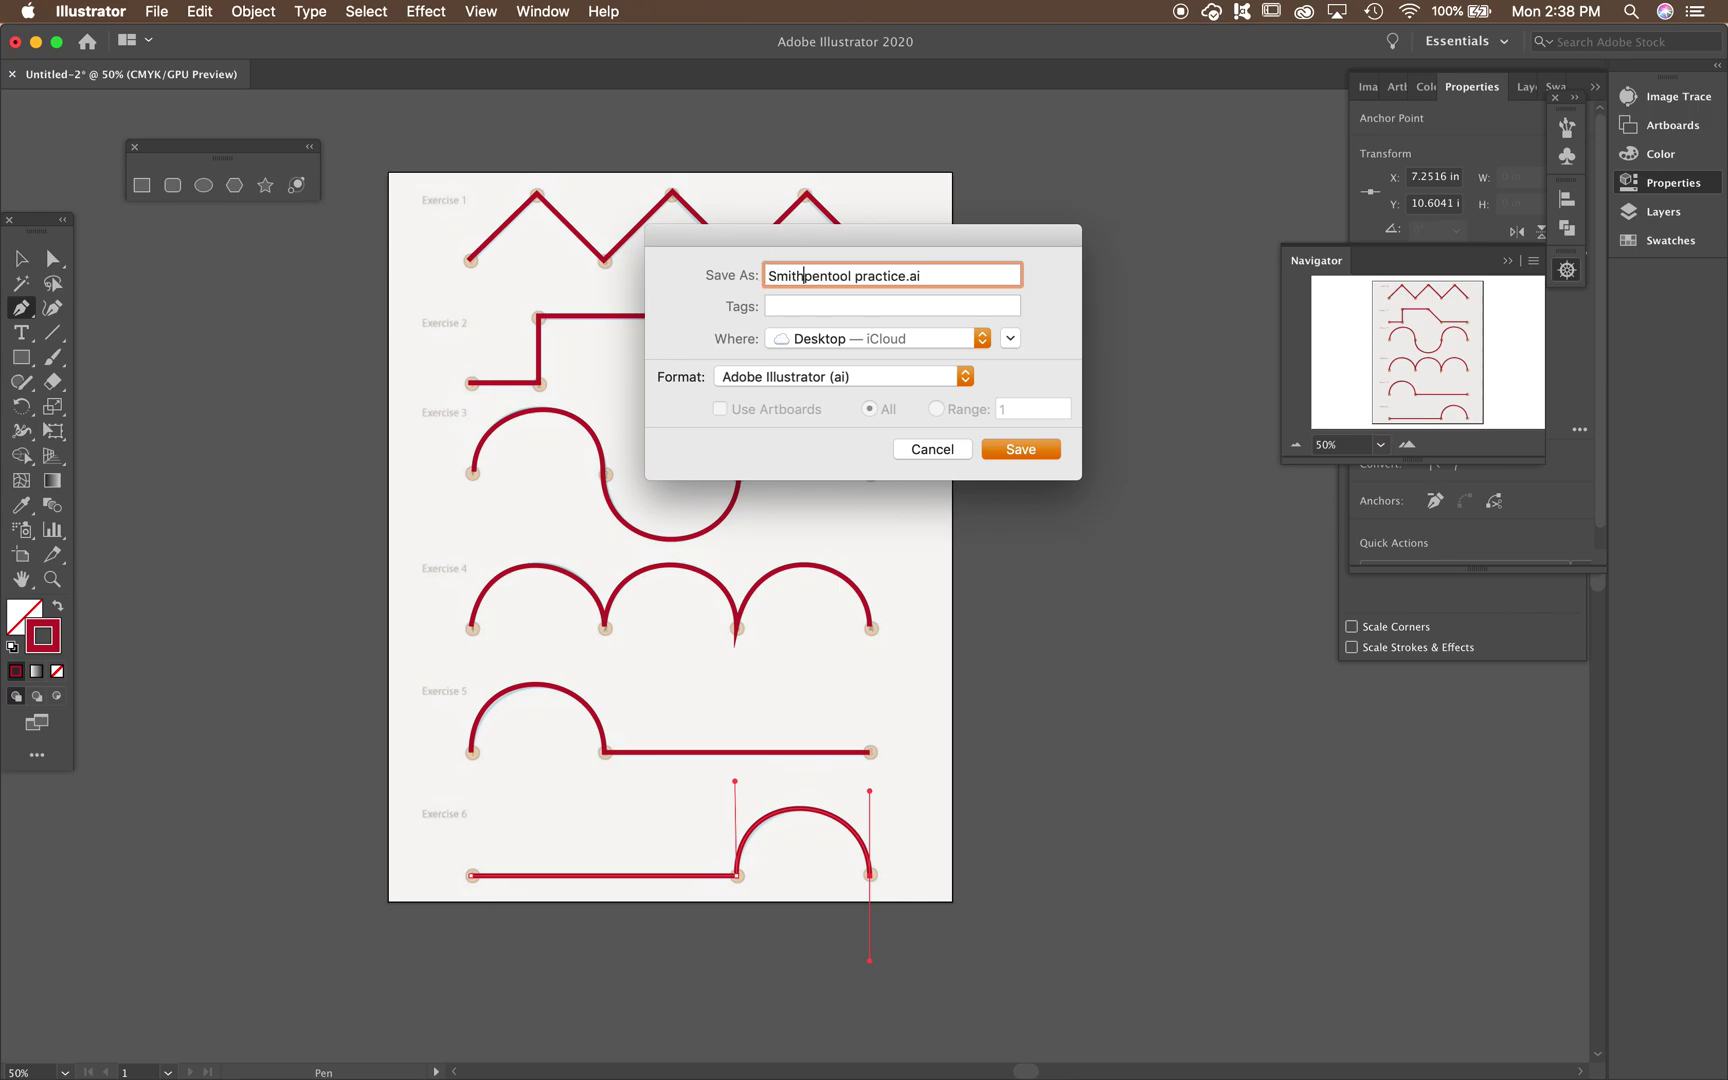
type("_")
left_click(887, 370)
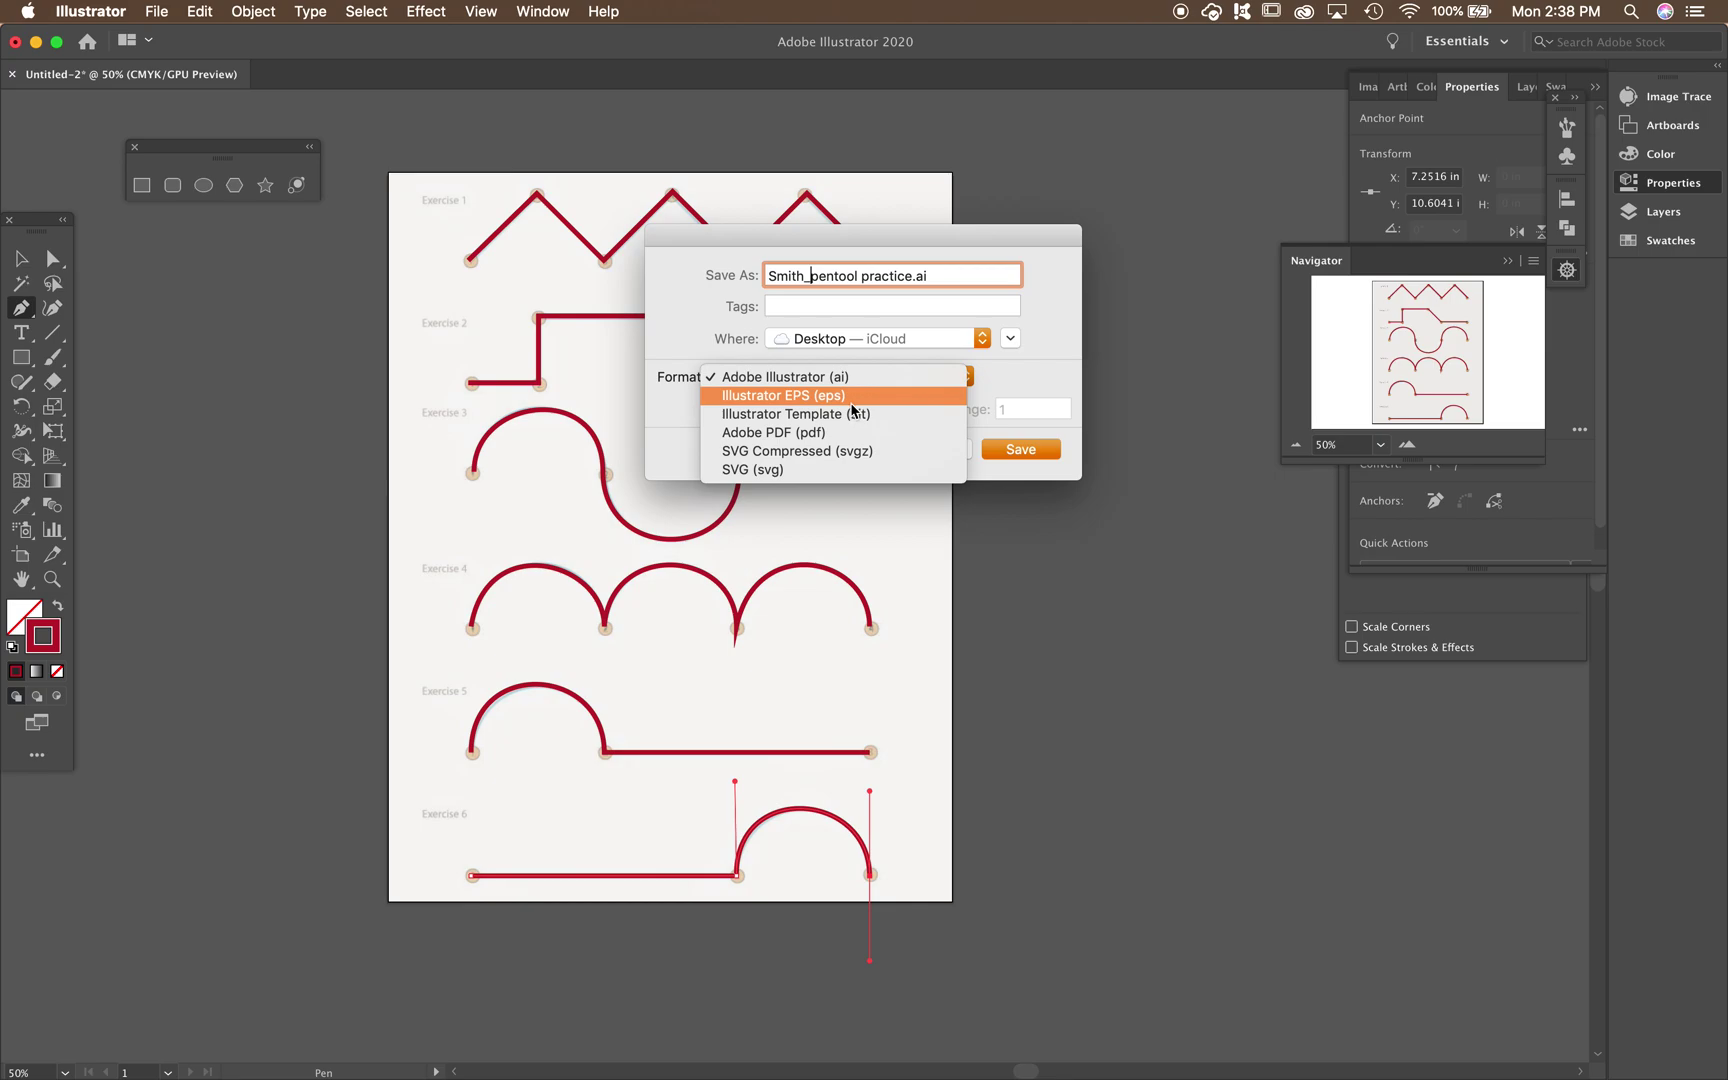
left_click(833, 433)
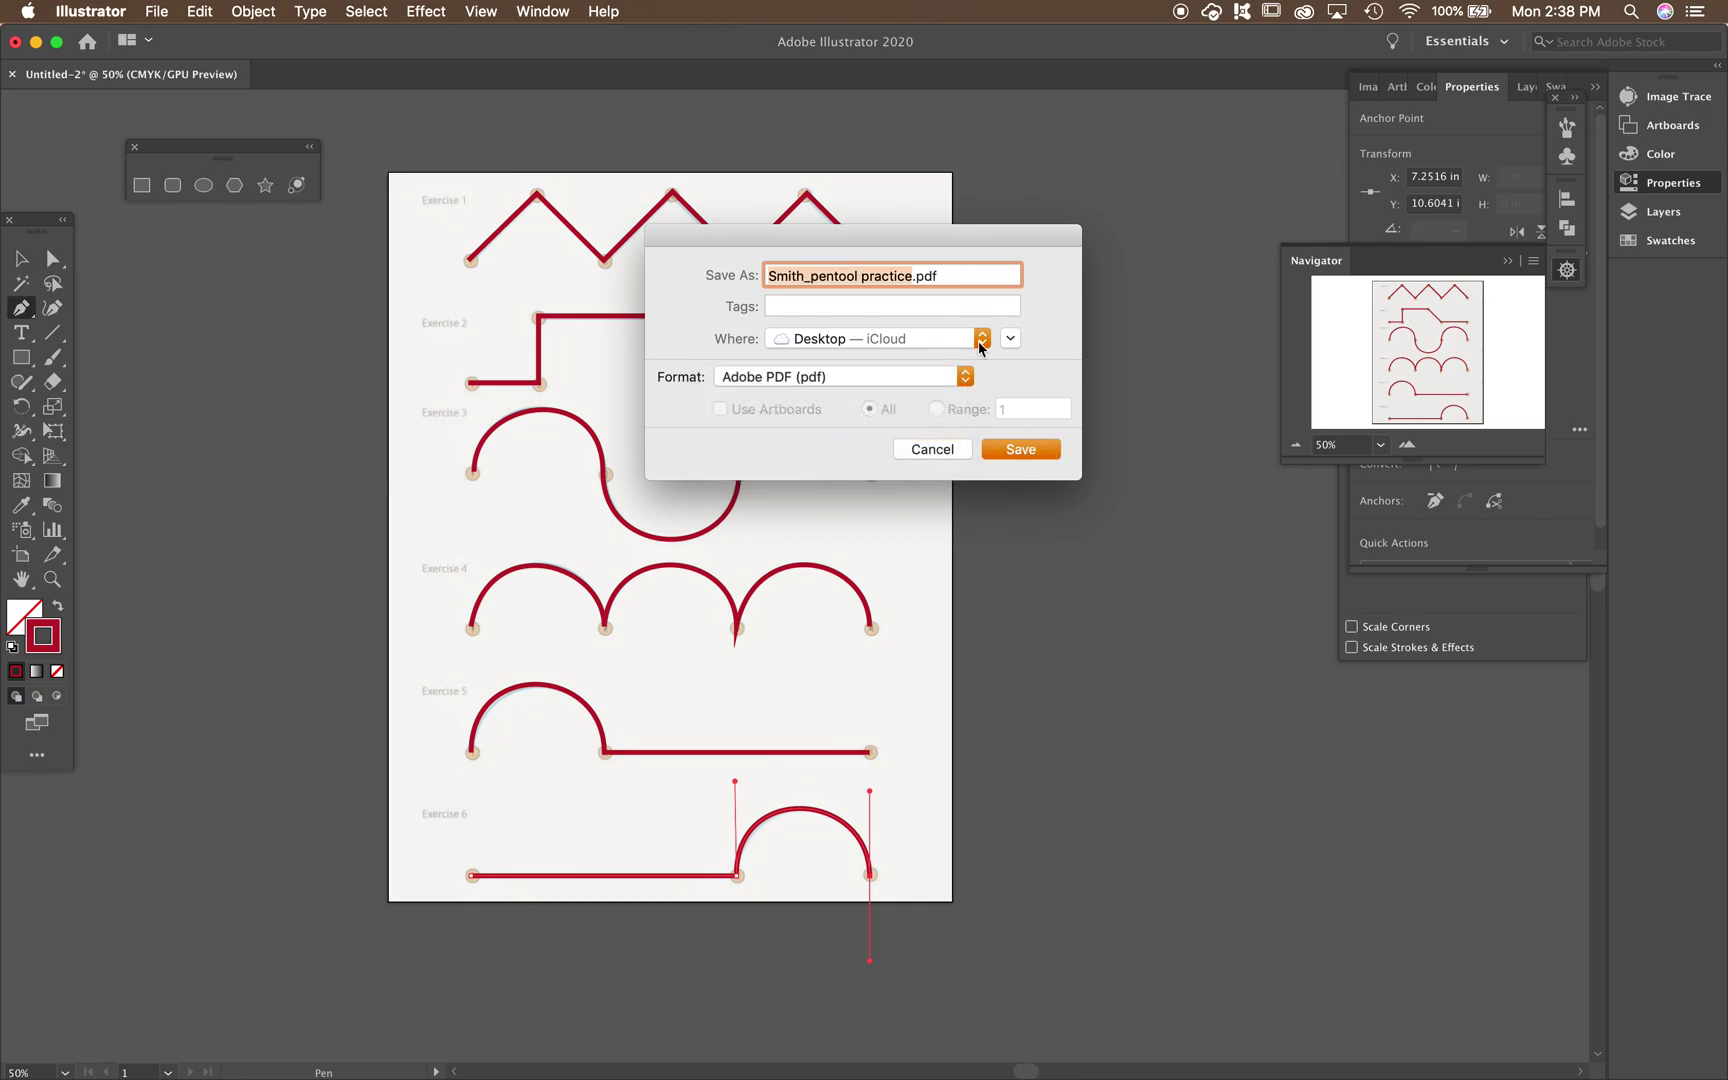
left_click(1023, 449)
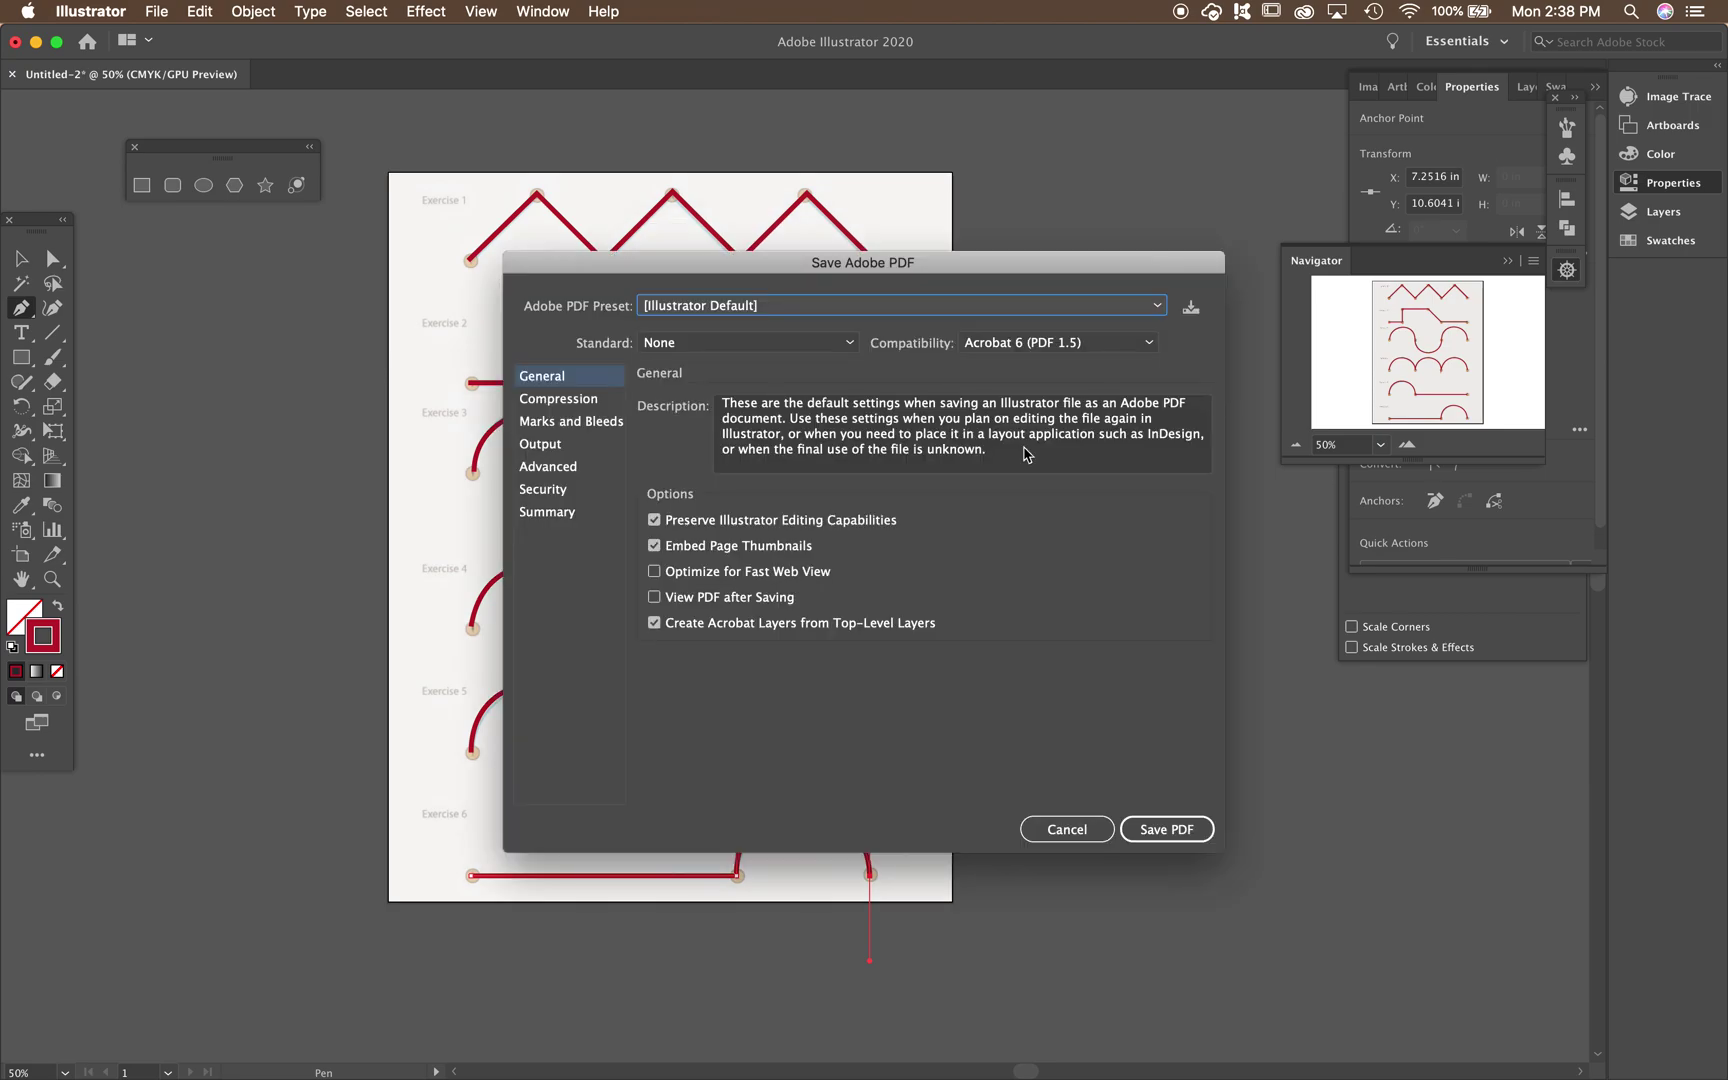
left_click(1165, 830)
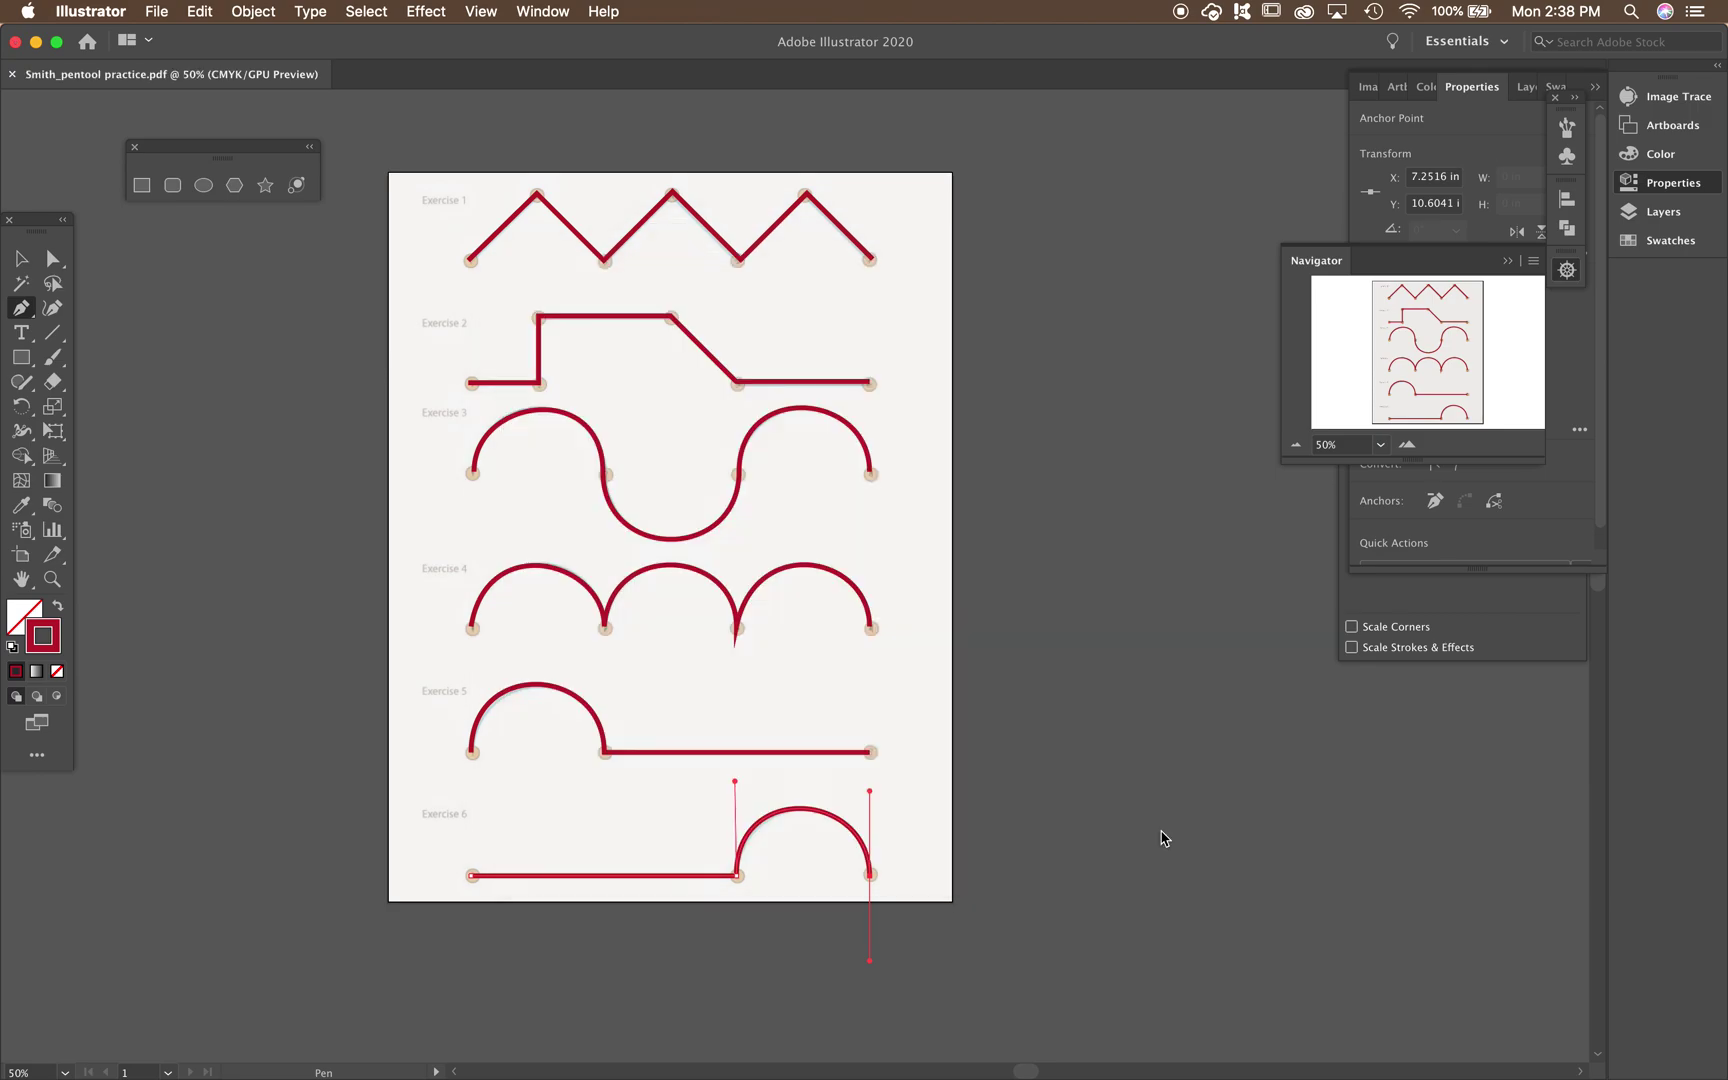